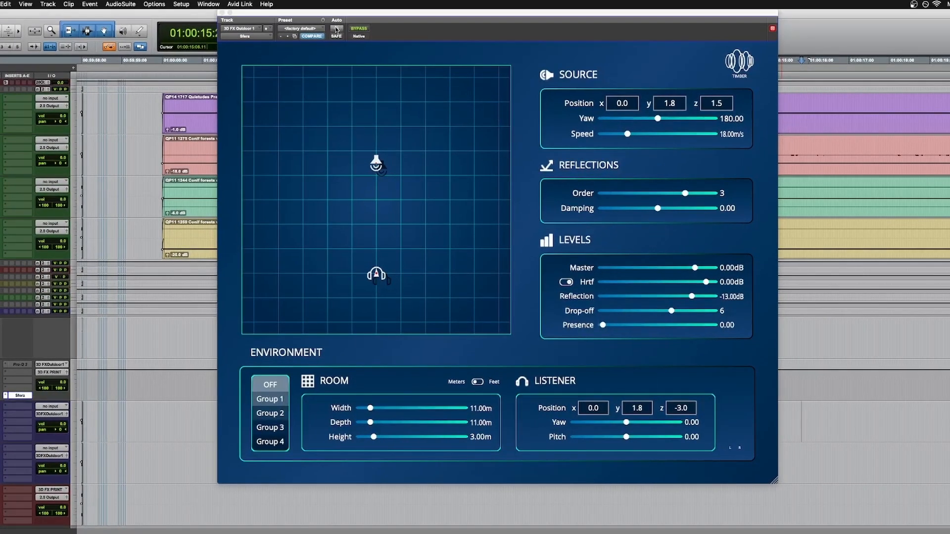
- Confirm the automation parameters enabled for Sfera and move the plug-in window aside to uncover the bird clips on the timeline
click(336, 30)
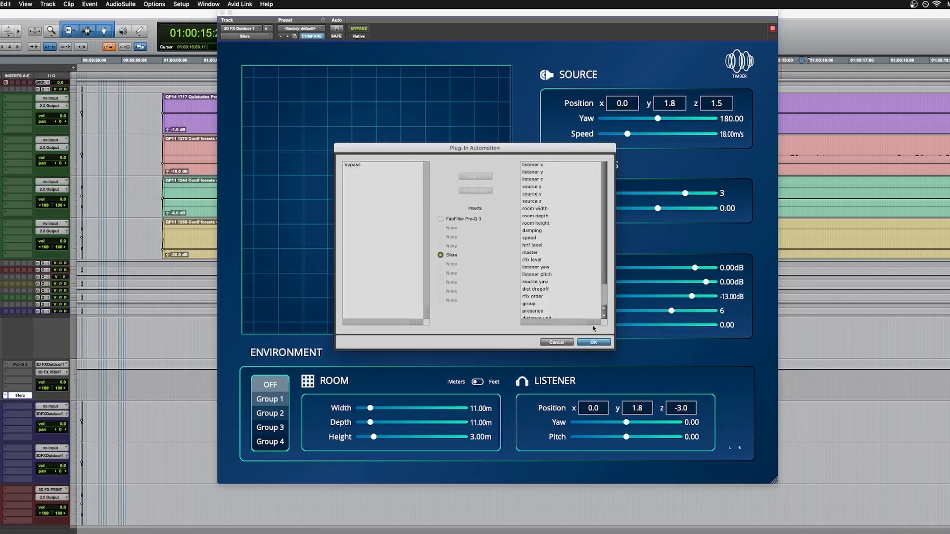
click(594, 342)
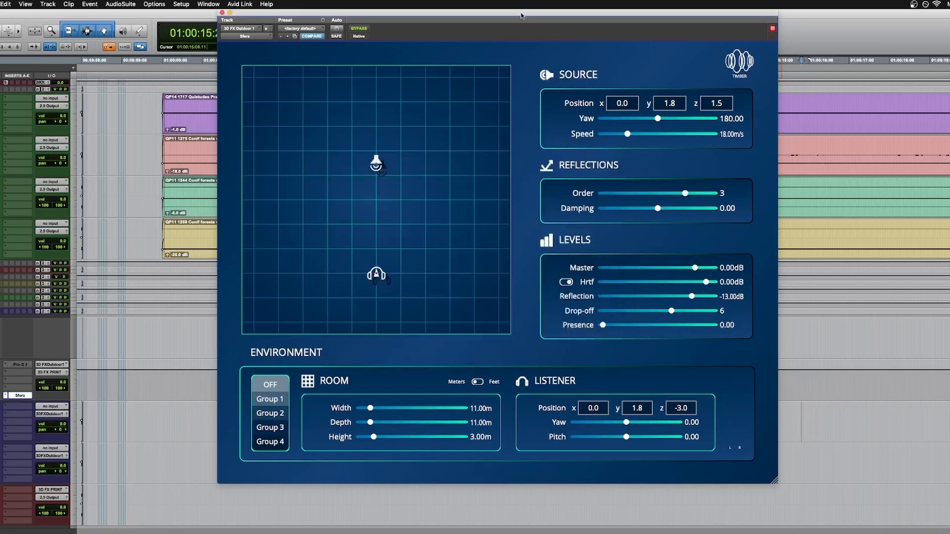
drag(521, 15, 774, 8)
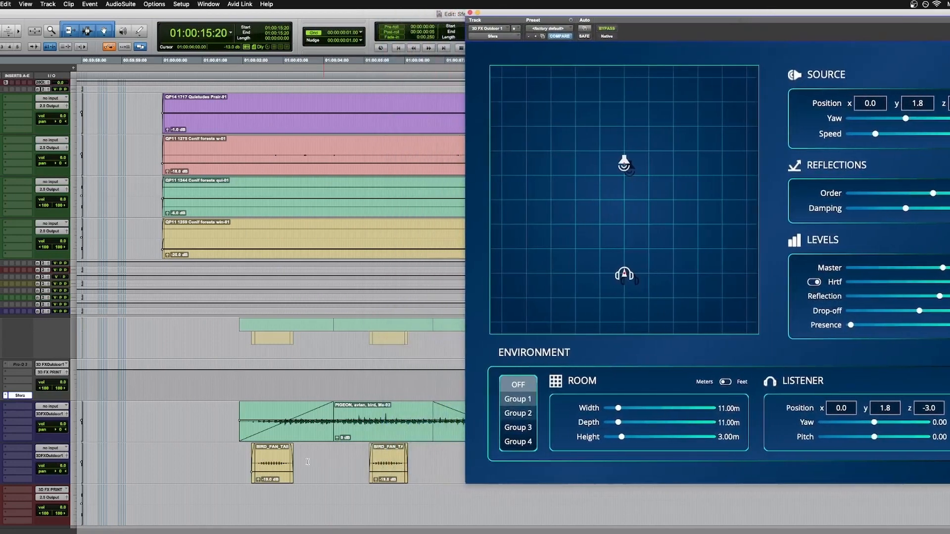
click(212, 414)
scroll(212, 415, right, 5)
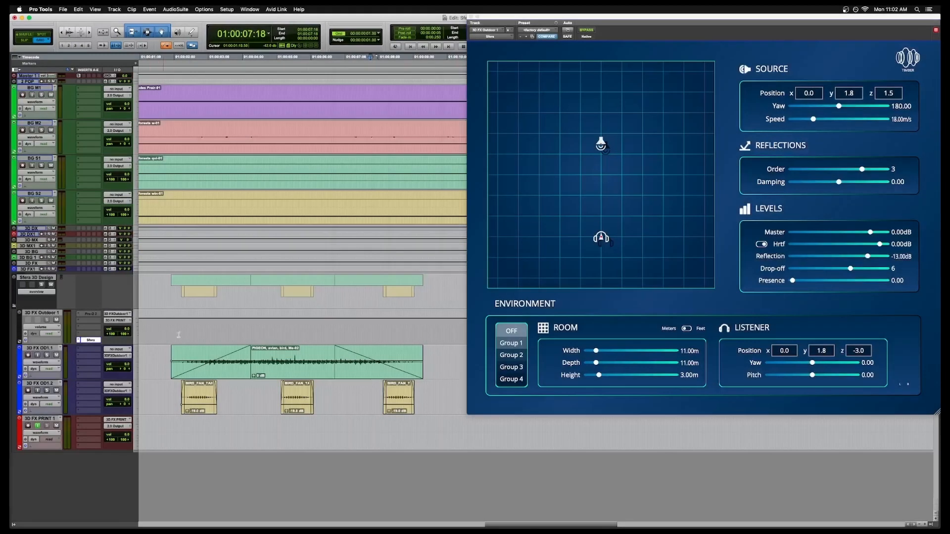
click(90, 340)
click(90, 340)
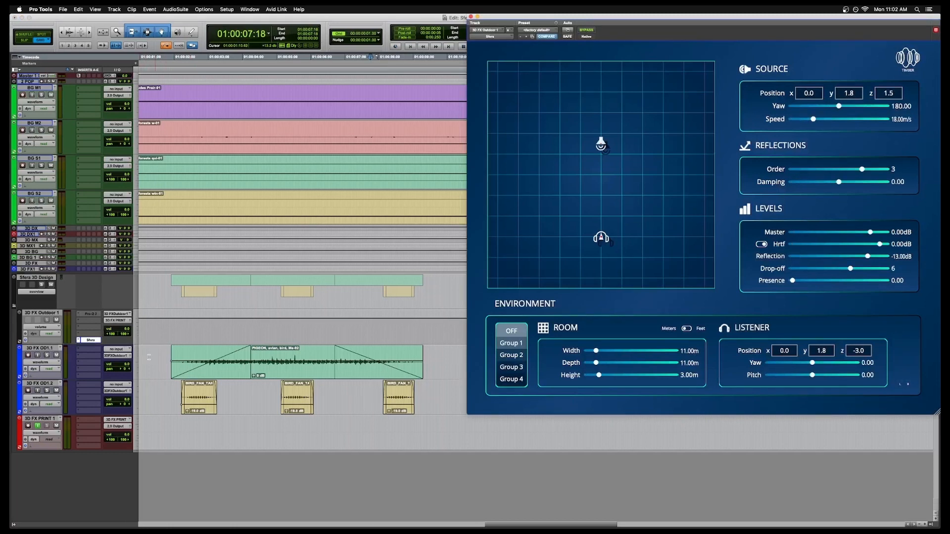
- Select the pigeon and bird clips on 3D FX OD1.1 and 3D FX OD1.2 plus both tracks, and clear the selection
drag(147, 357, 458, 401)
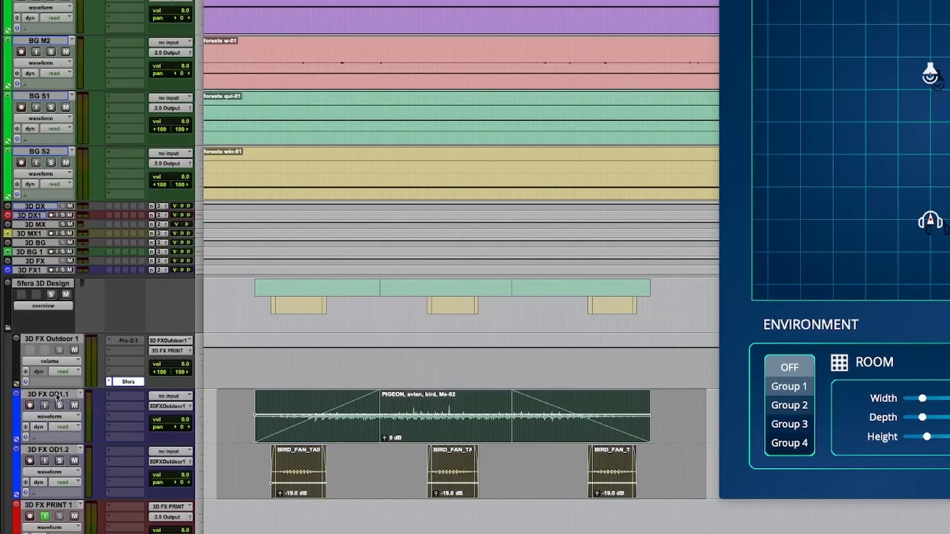
click(57, 396)
shift+click(53, 451)
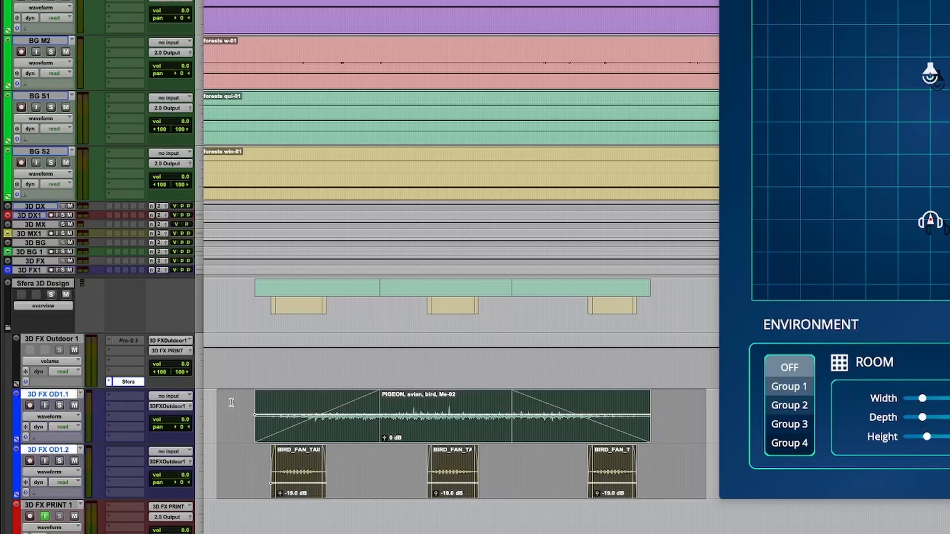
click(232, 403)
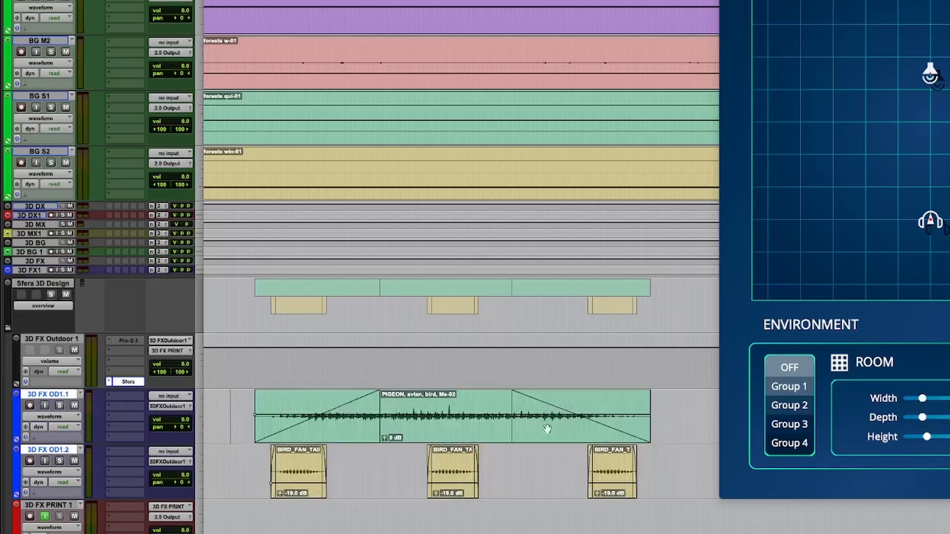
click(58, 393)
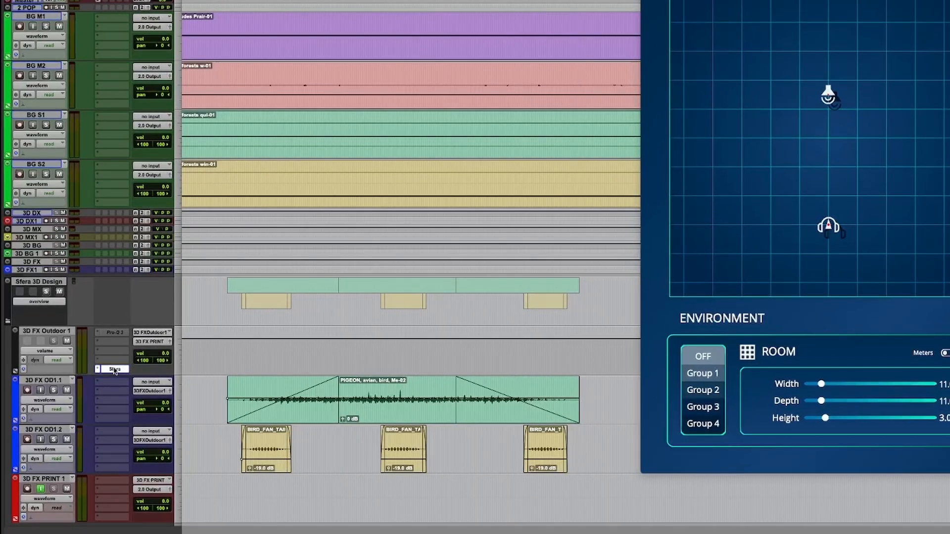
- Make the Sfera insert on 3D FX Outdoor 1 inactive and look through its parameters in the track's automation view list
right_click(114, 370)
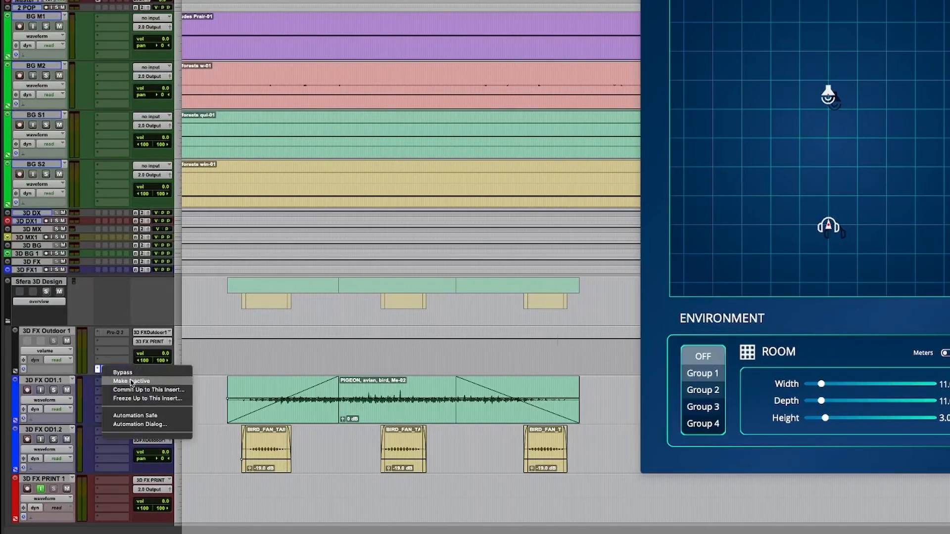
click(131, 381)
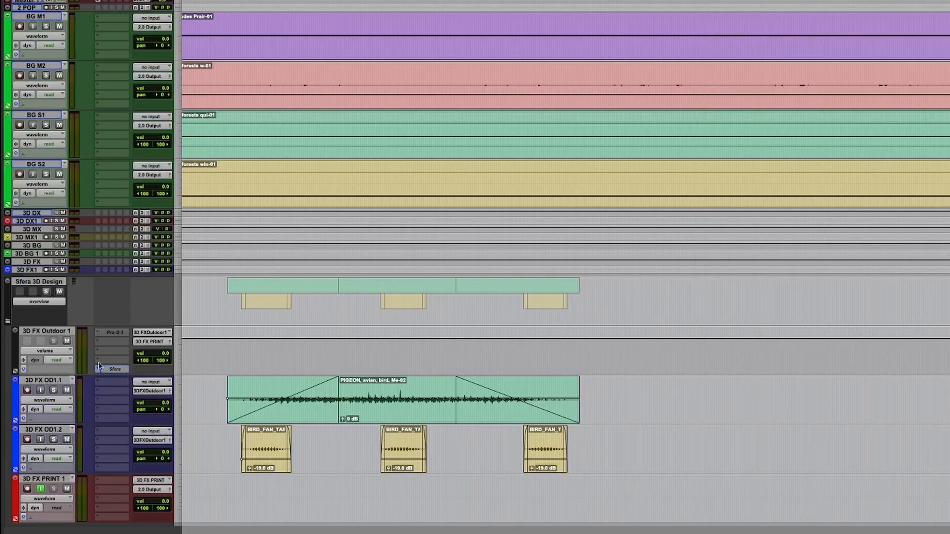
click(57, 352)
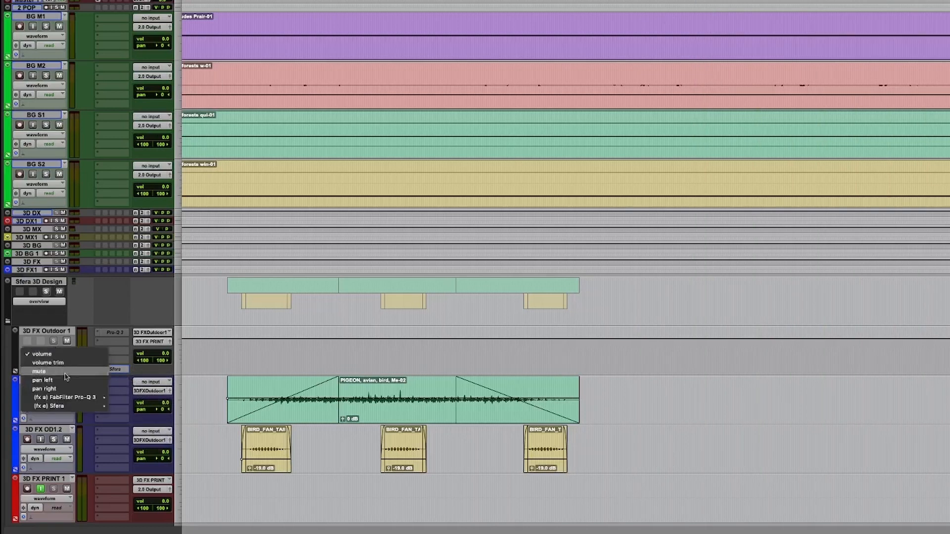
mouse_move(64, 408)
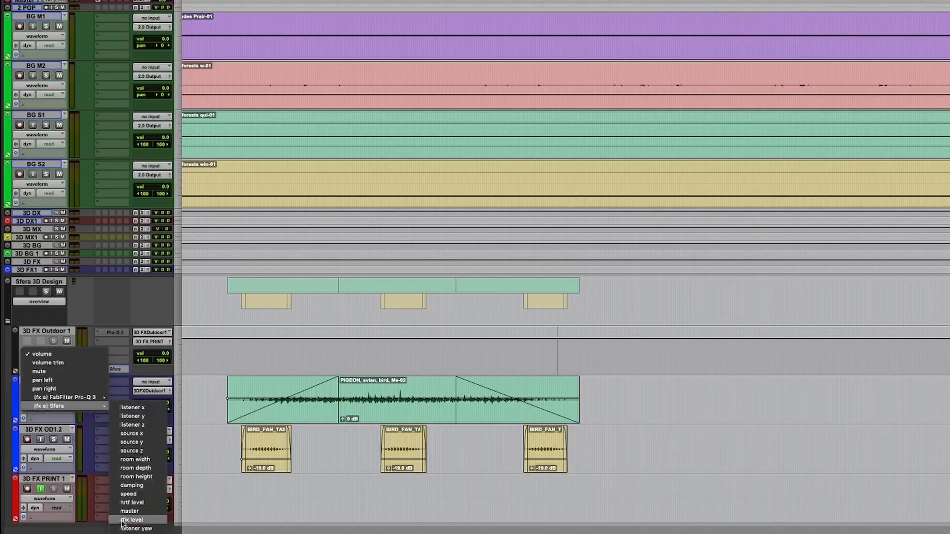
click(205, 395)
- Make the Sfera insert on 3D FX Outdoor 1 active again and reopen its plug-in window
right_click(114, 372)
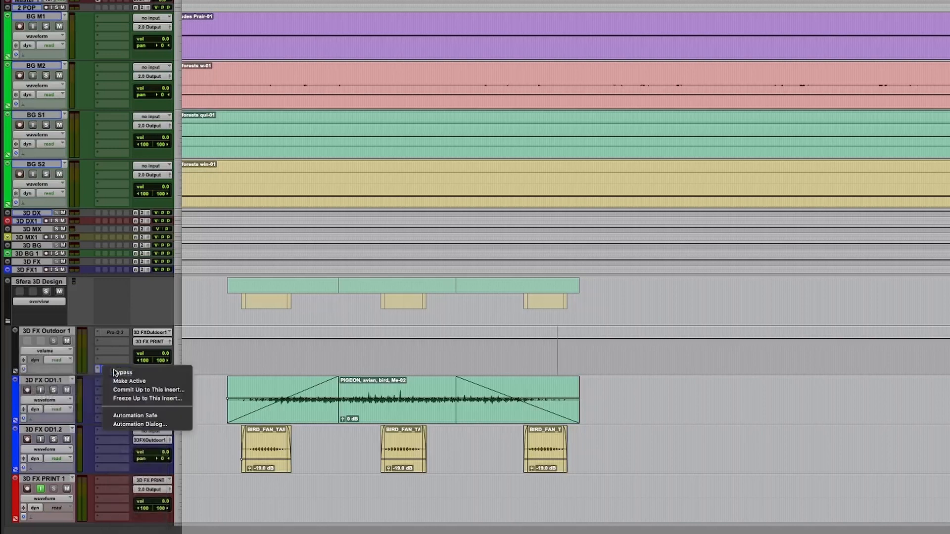
click(132, 381)
click(119, 370)
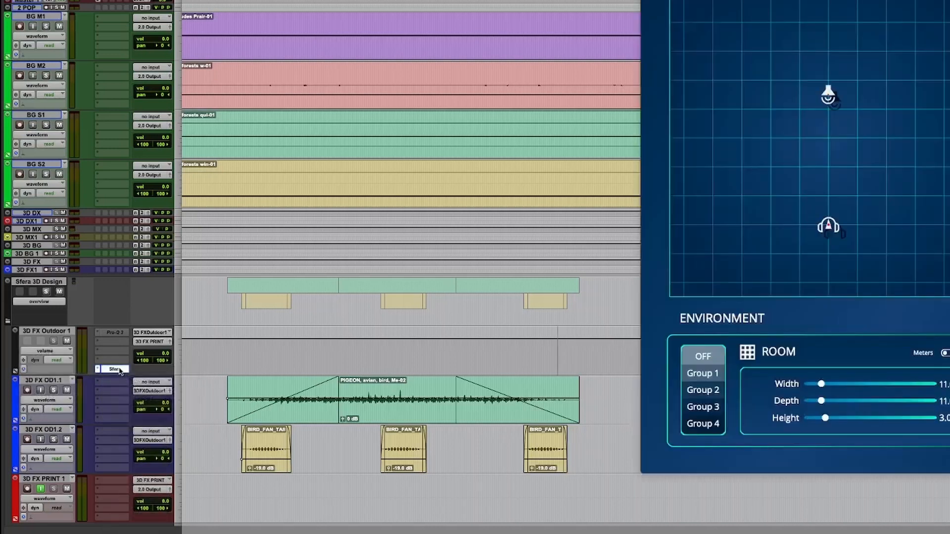
click(116, 370)
click(115, 370)
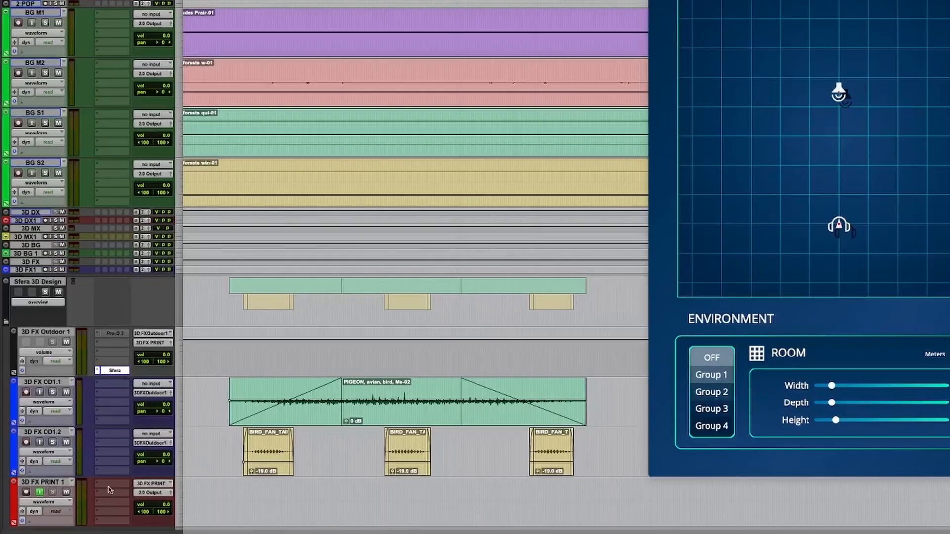
- Select the 3D FX PRINT 1 track and check its output routing options without changing them
click(39, 469)
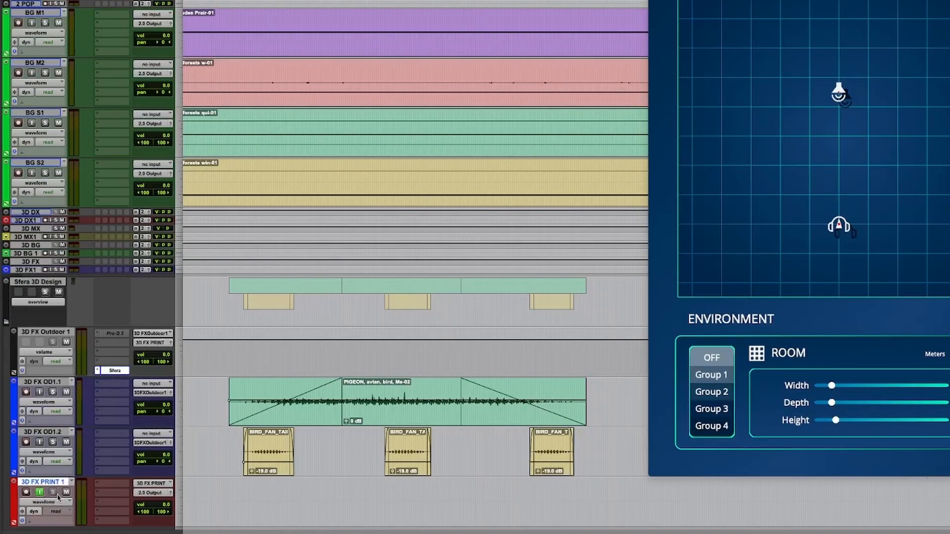
click(156, 494)
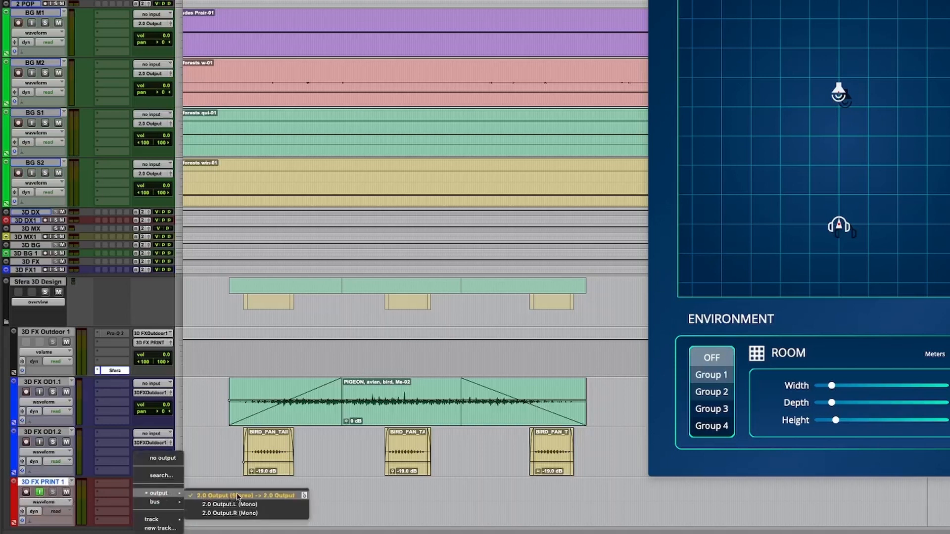
click(352, 495)
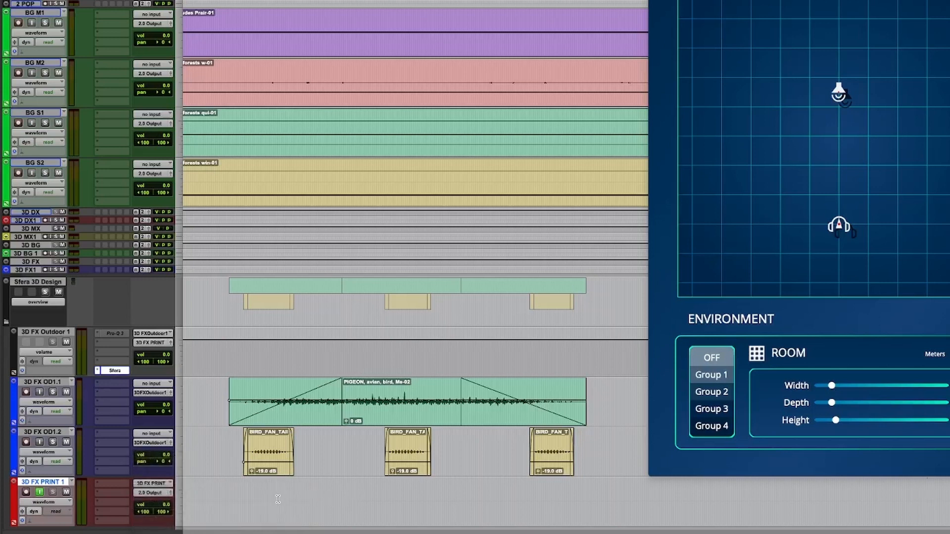
click(48, 485)
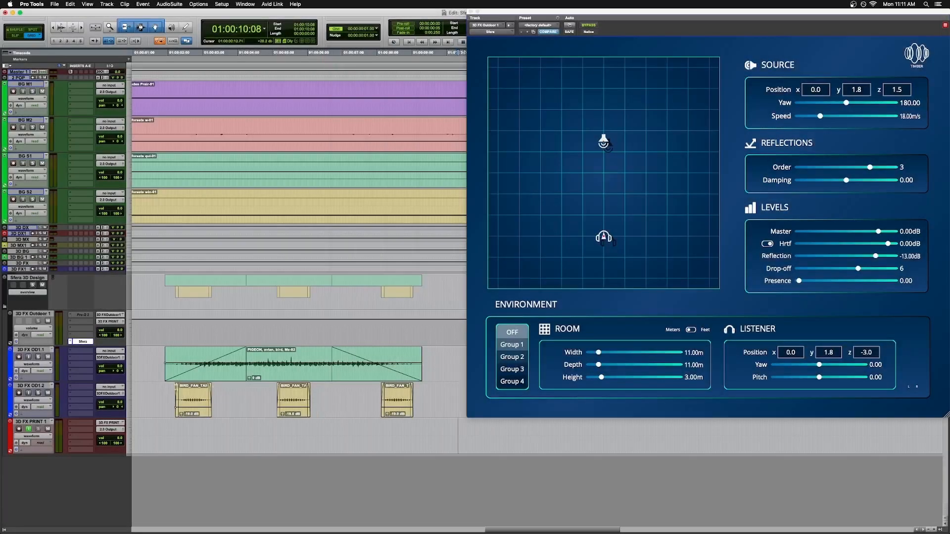
- Open the FabFilter Pro-Q 3 insert on 3D FX Outdoor 1 and make it active
click(83, 317)
right_click(83, 317)
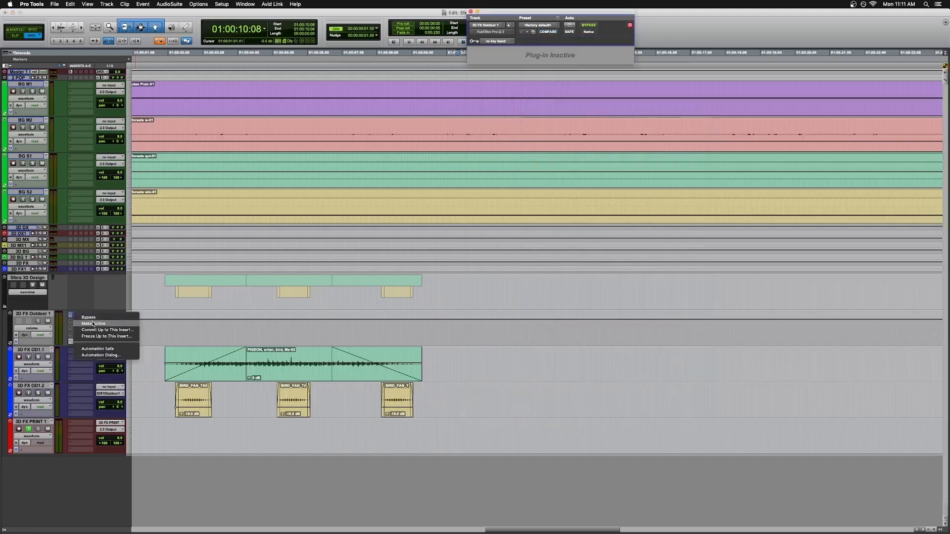
click(93, 324)
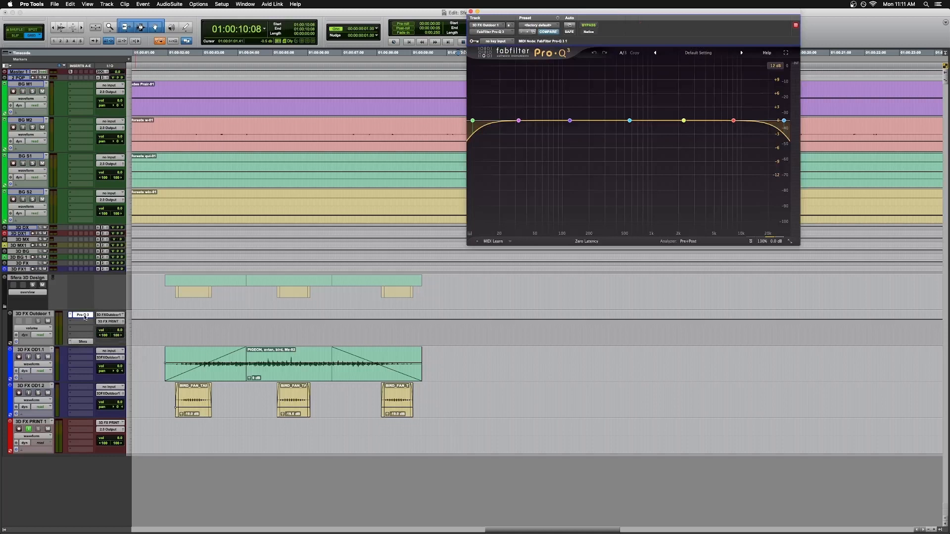
- Compare the Sfera and Pro-Q 3 windows on 3D FX Outdoor 1, and make the Pro-Q 3 insert inactive
click(83, 342)
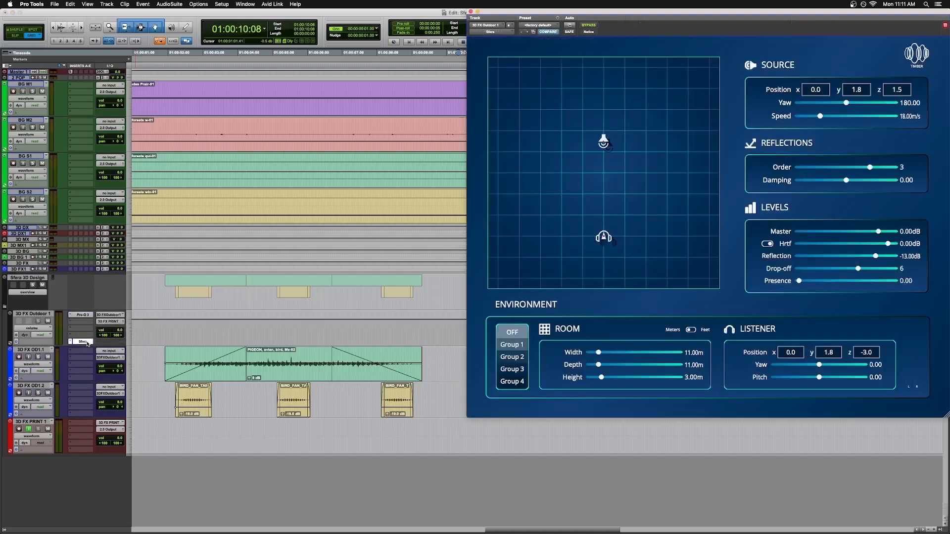
click(83, 316)
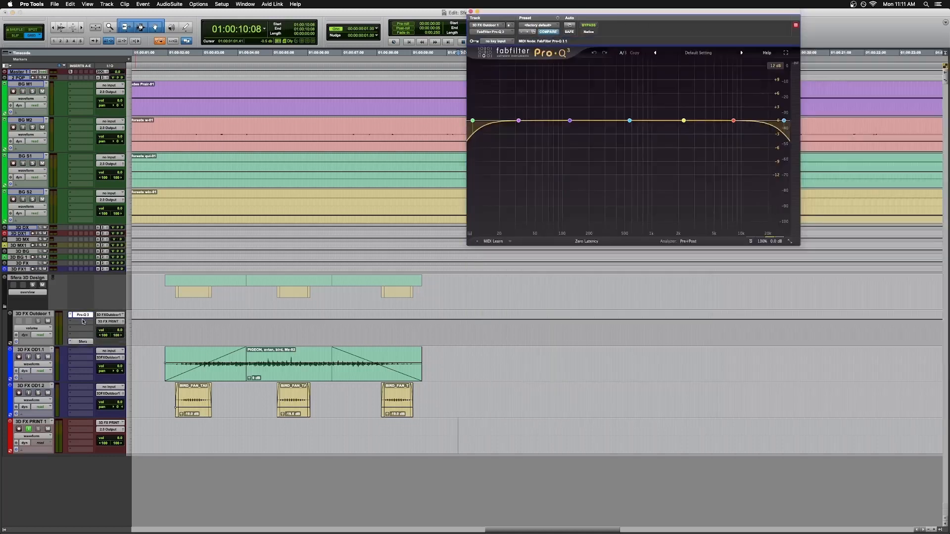
click(83, 342)
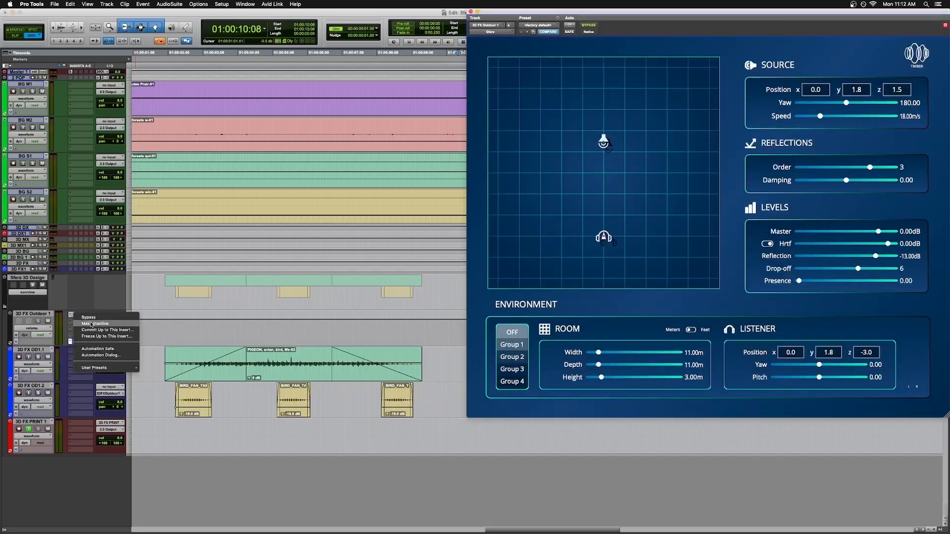
click(91, 324)
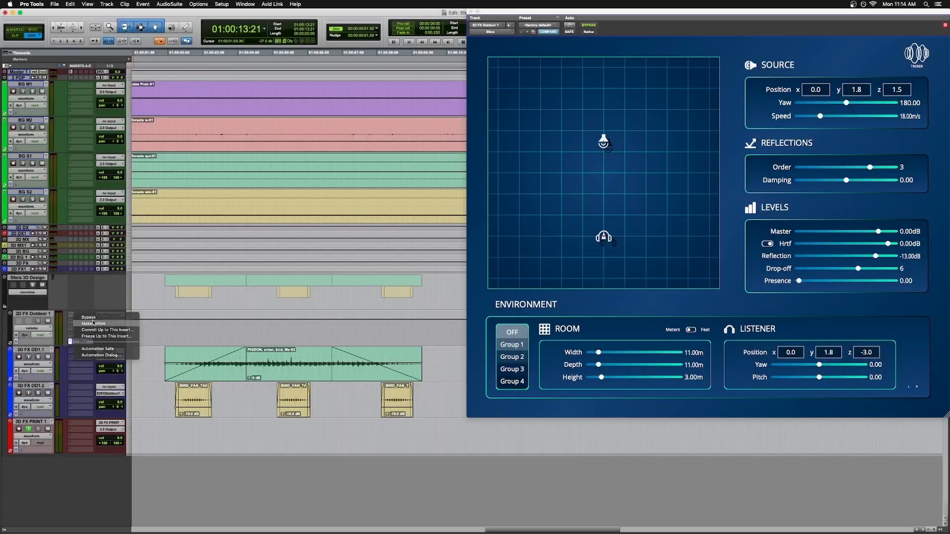
- Make the Pro-Q 3 insert on 3D FX Outdoor 1 active and set its Band 1 low cut frequency to 120 Hz
click(86, 317)
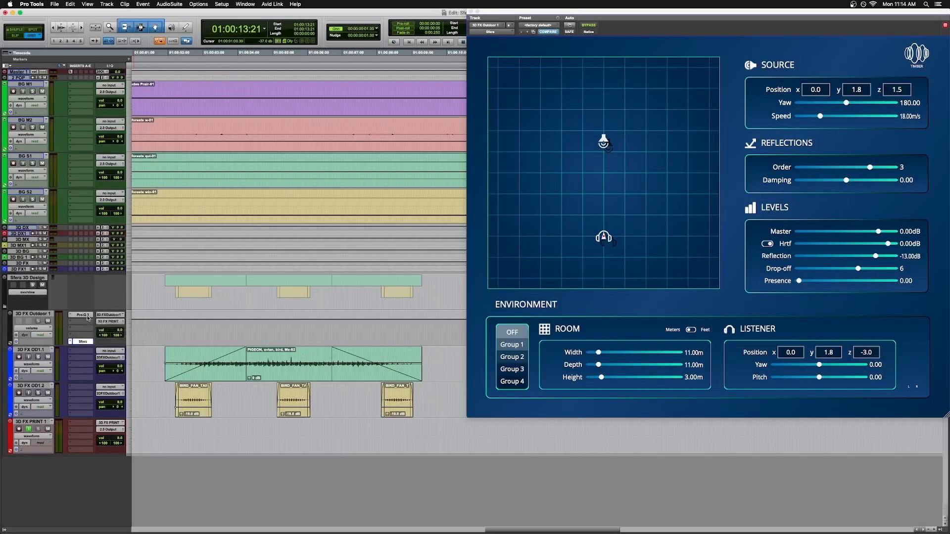
click(84, 315)
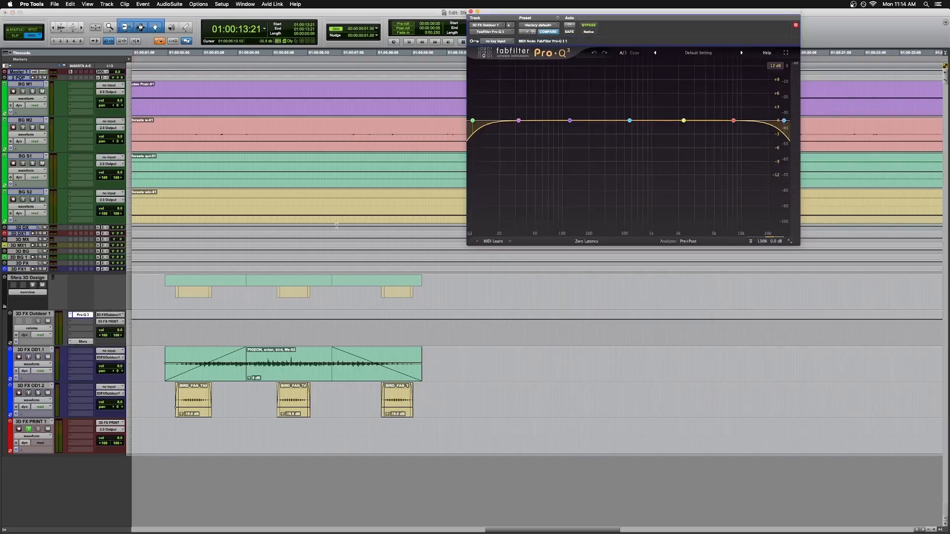
click(473, 120)
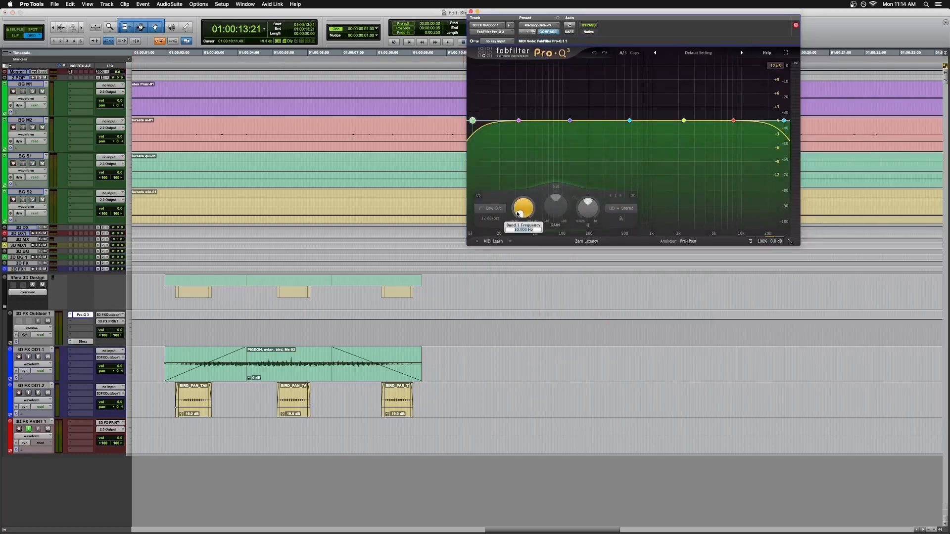
double_click(518, 214)
text(120)
key(Return)
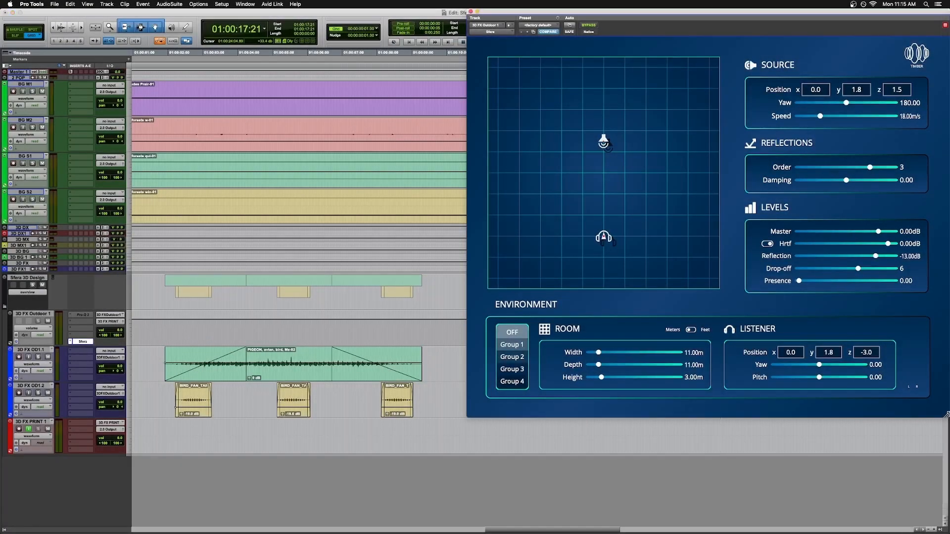
- Try moving Sfera's source to x -1.0, z 1.1 and the listener to x 0.7, z -2.2, undoing each move
drag(946, 415, 927, 409)
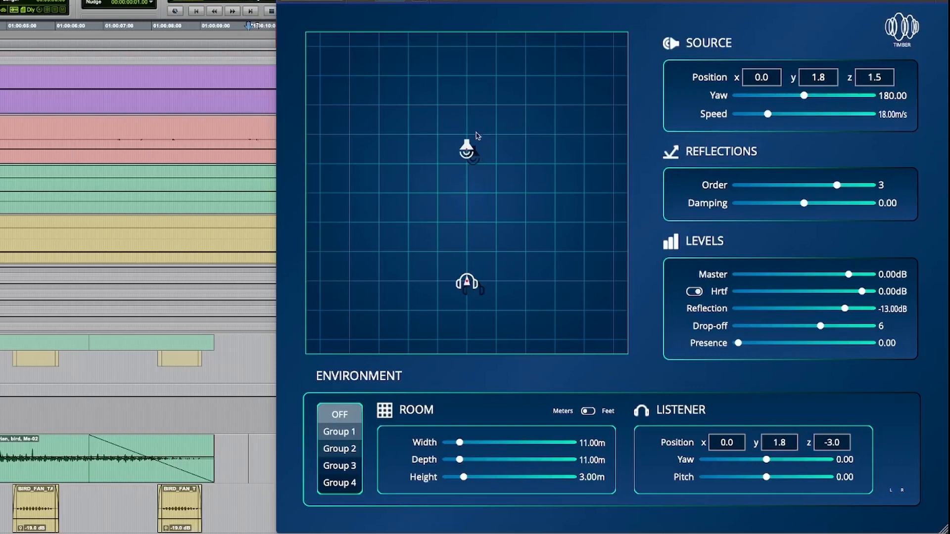
drag(466, 145, 436, 166)
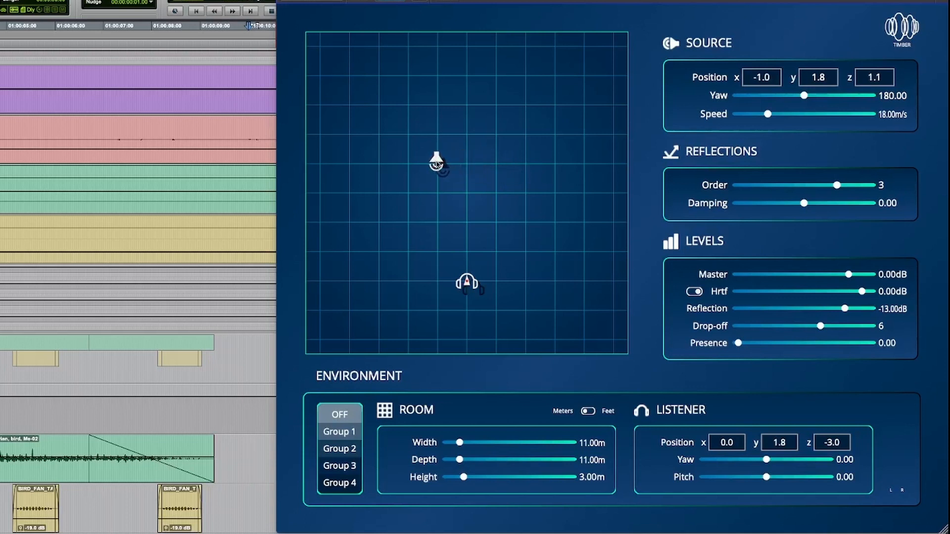
key(super+z)
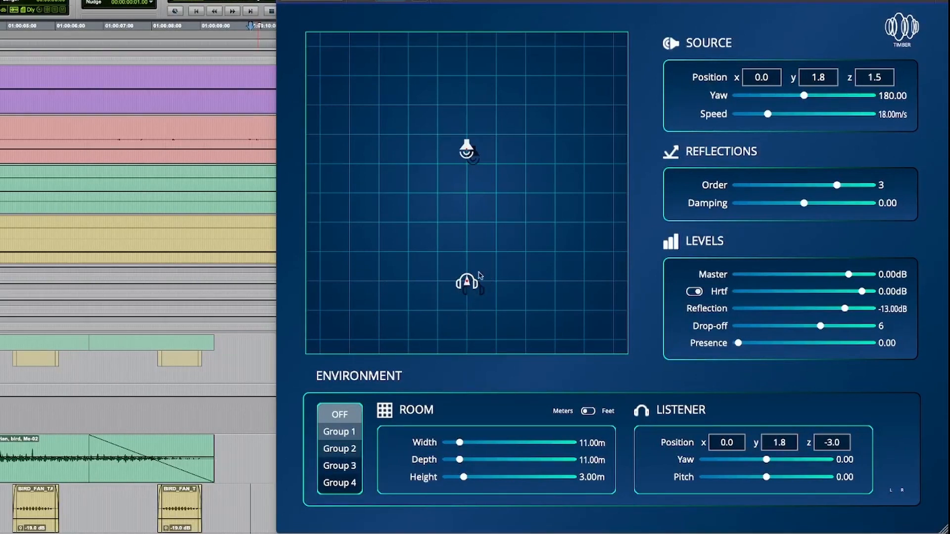
drag(467, 282, 487, 257)
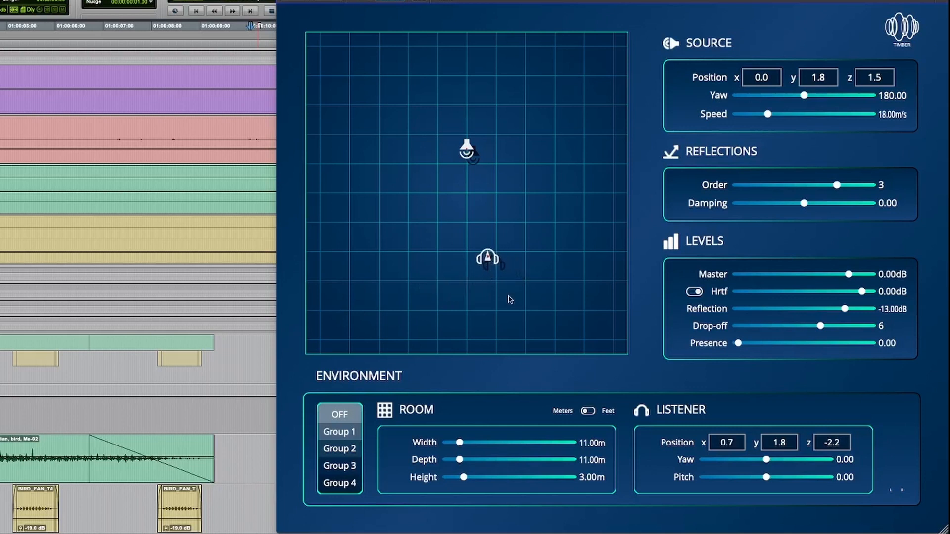
key(super+z)
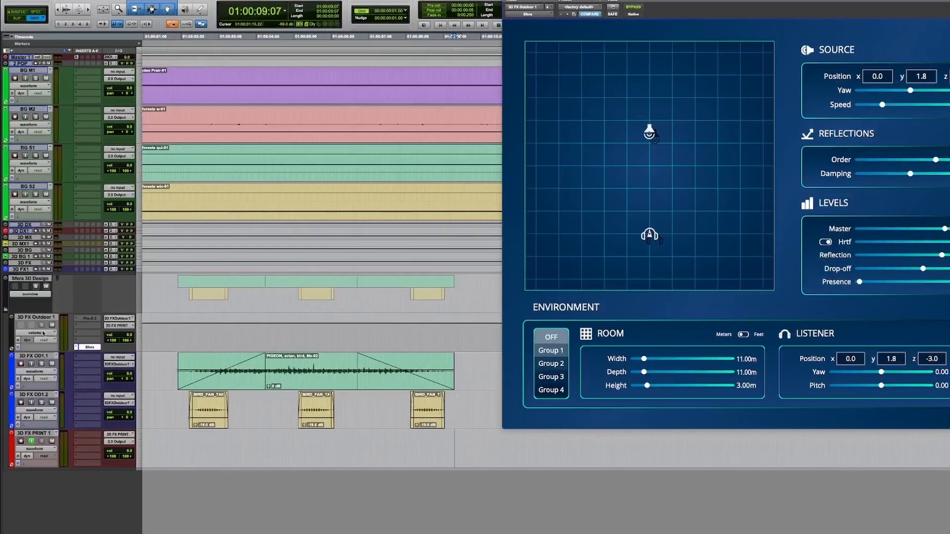
- Display Sfera's listener y automation on 3D FX Outdoor 1 and try raising and lowering it over a middle range, undoing the change
click(32, 328)
mouse_move(70, 399)
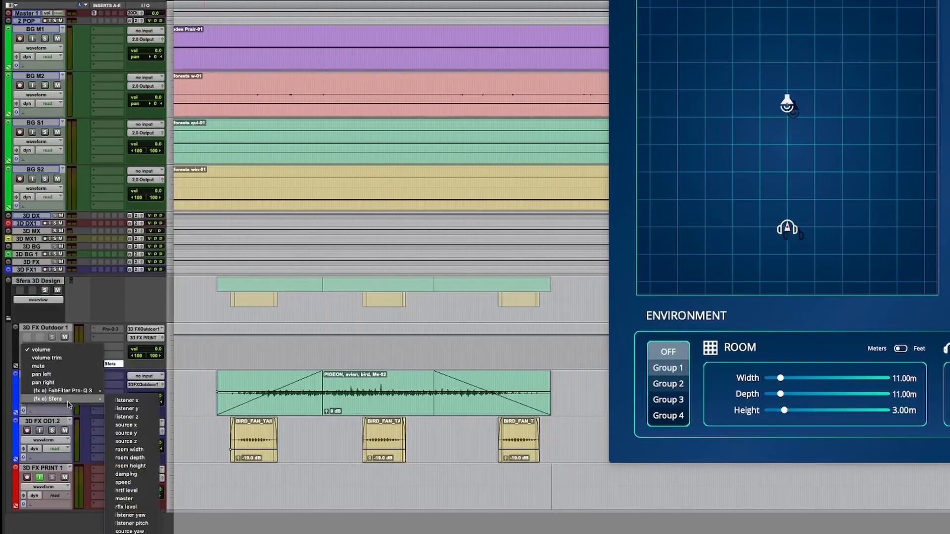
click(135, 410)
drag(313, 349, 435, 348)
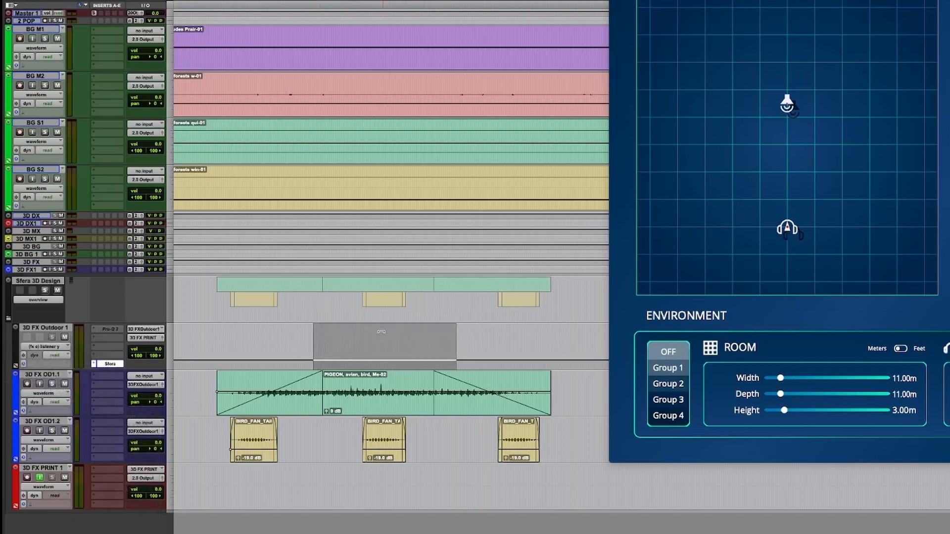
drag(381, 331, 379, 309)
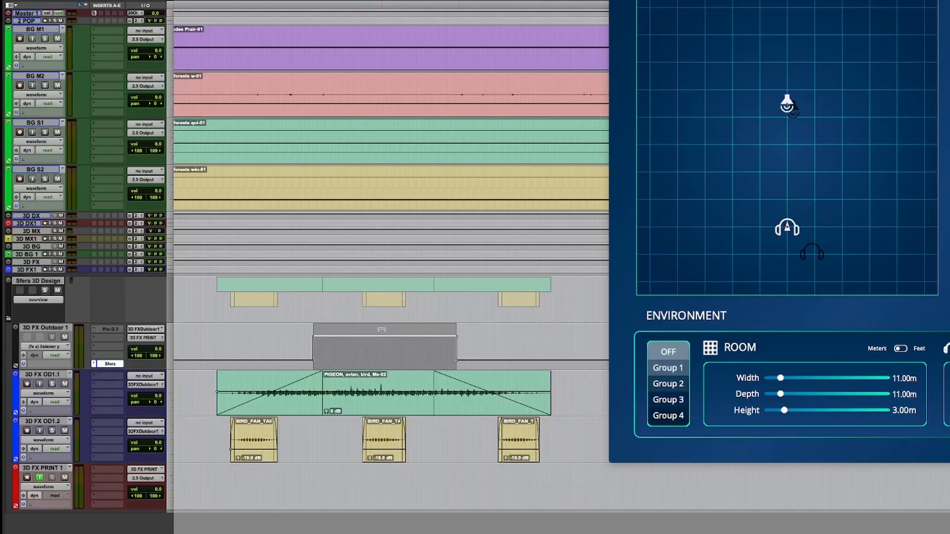
drag(381, 329, 379, 355)
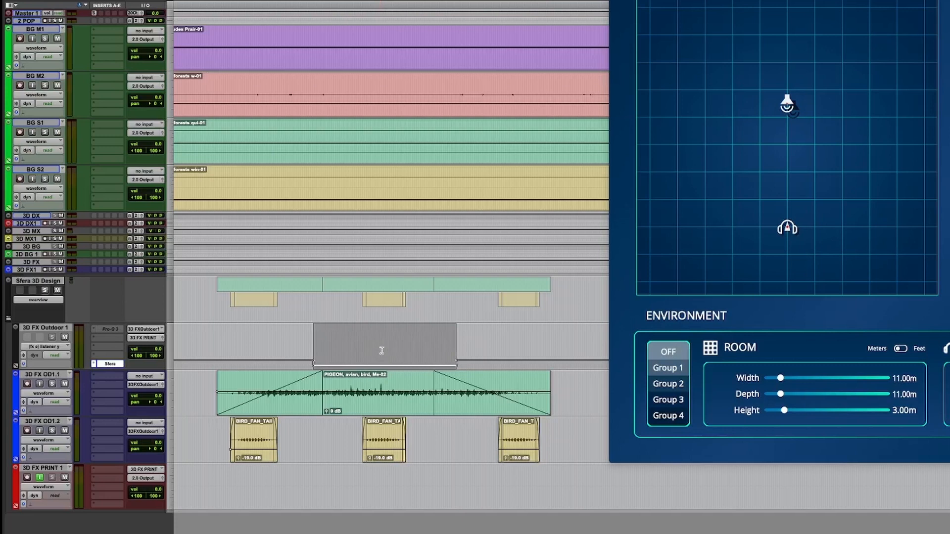
key(super+z)
key(super+shift+z)
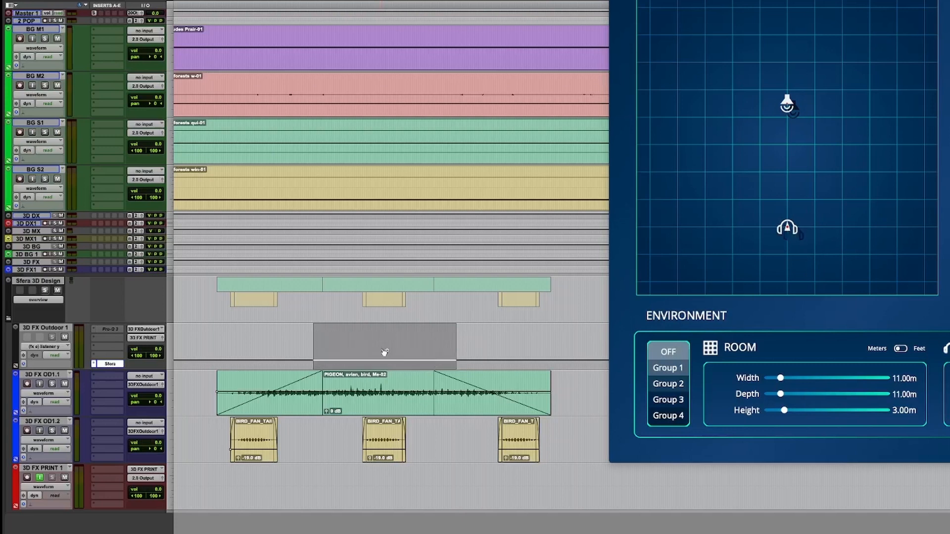
- Display Sfera's source y automation on 3D FX Outdoor 1 and try raising it over the selected range
click(56, 348)
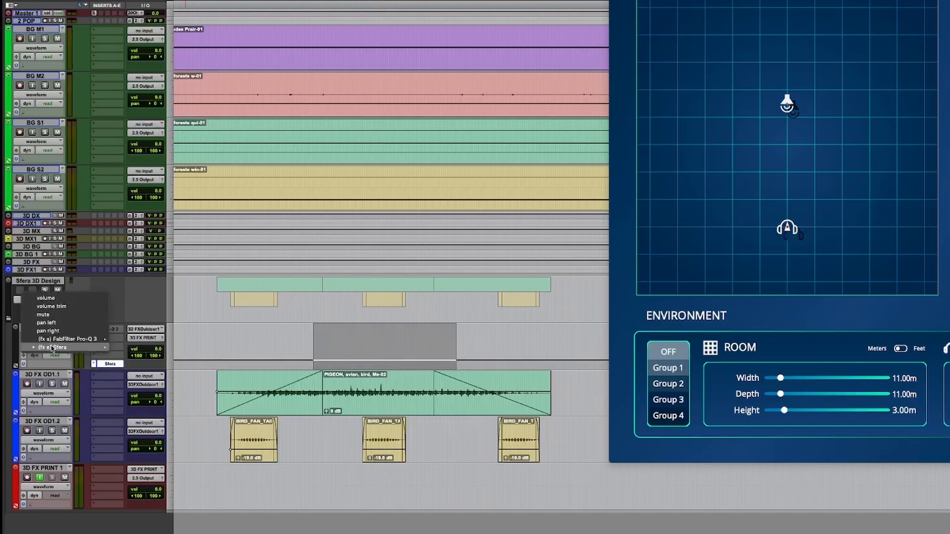
mouse_move(69, 348)
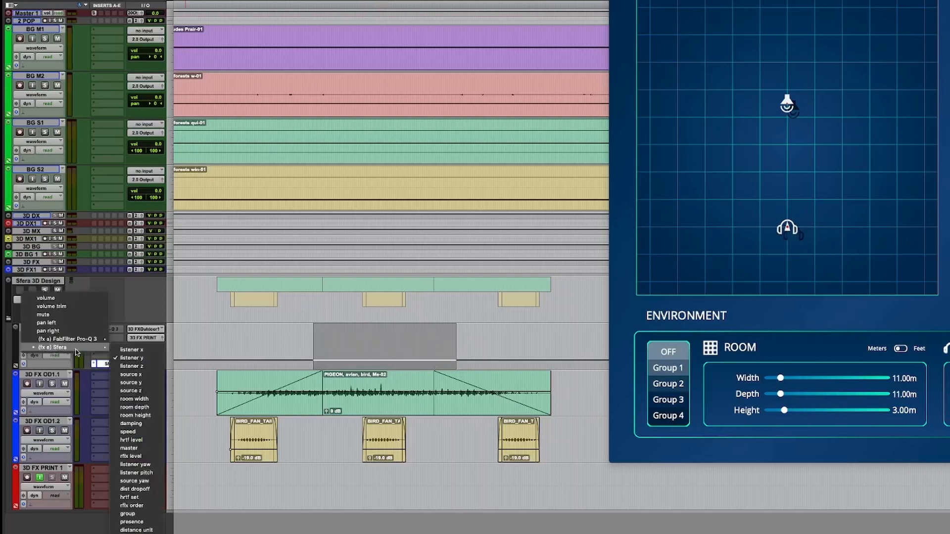
click(146, 382)
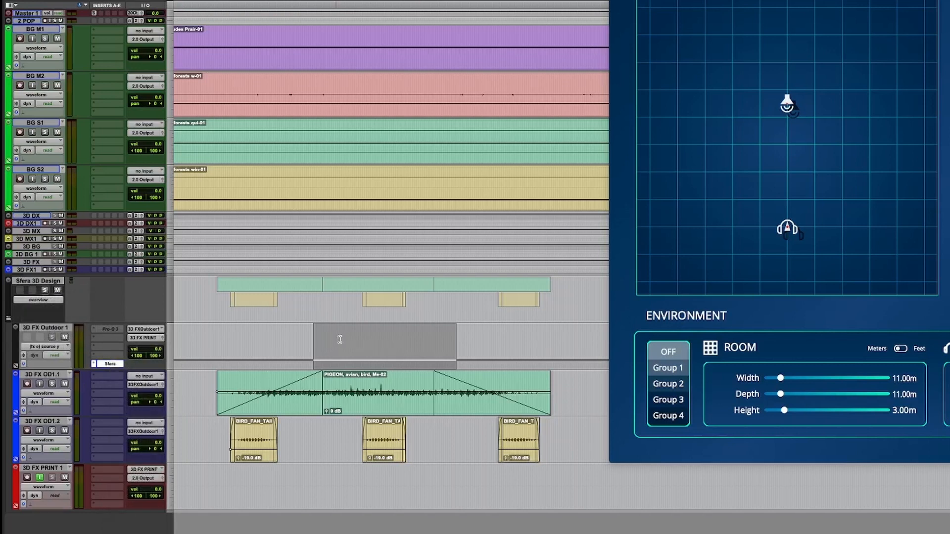
drag(346, 331, 346, 303)
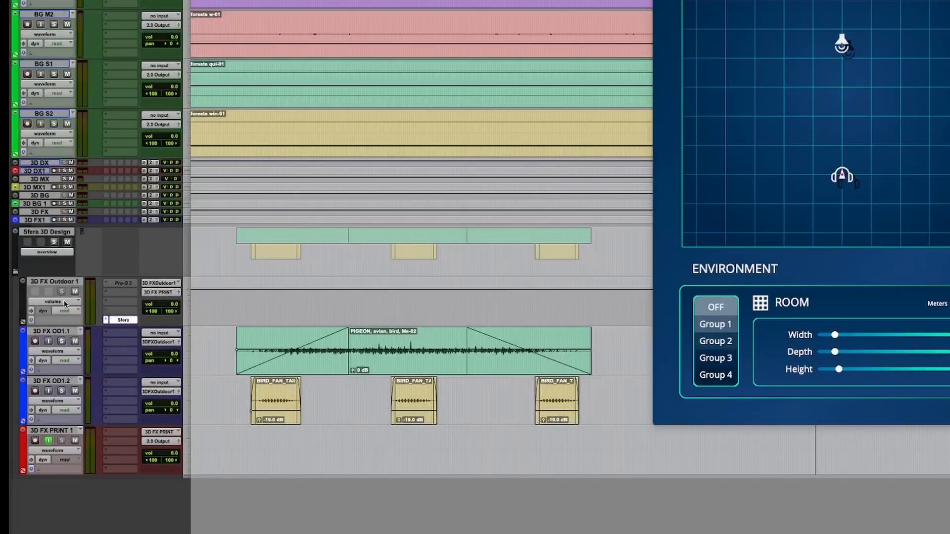
- Display Sfera's source x automation on 3D FX Outdoor 1 and try raising it over a selected range
click(64, 304)
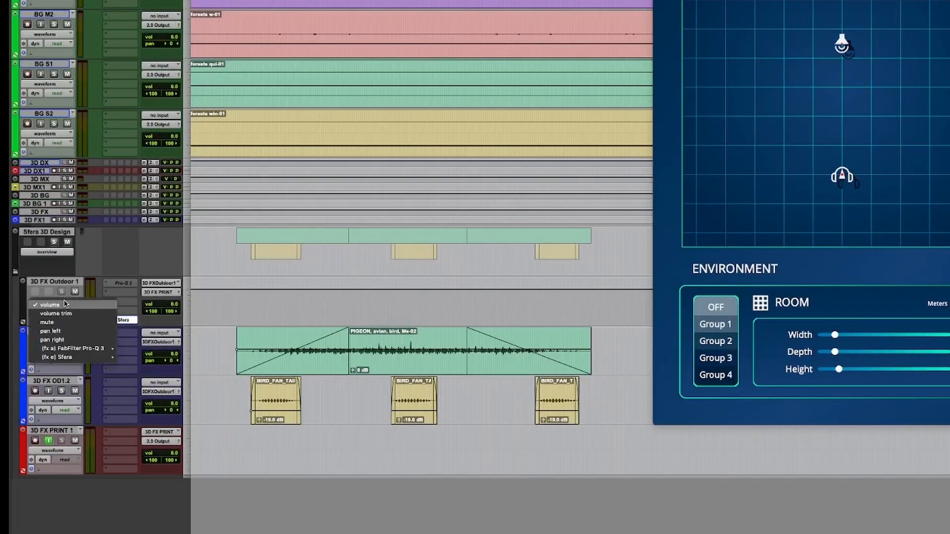
mouse_move(111, 357)
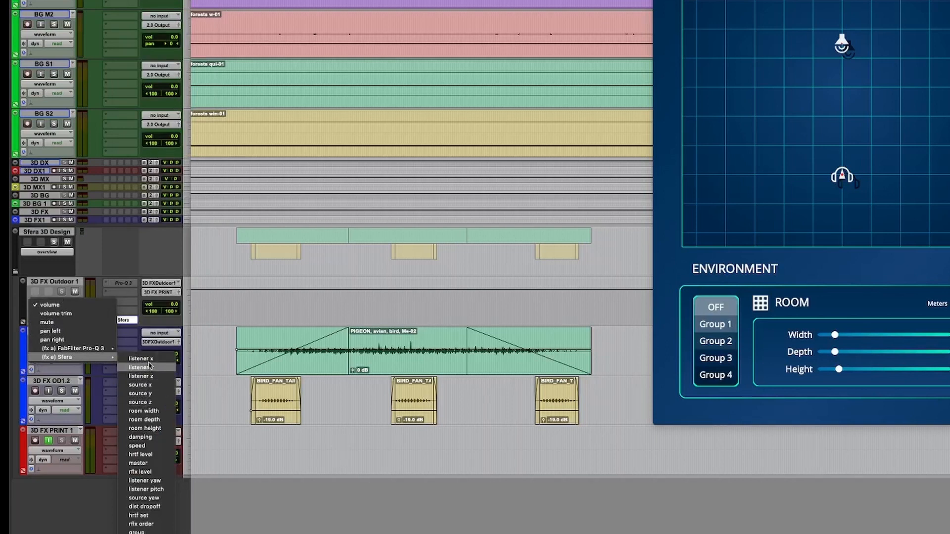
drag(204, 324, 275, 299)
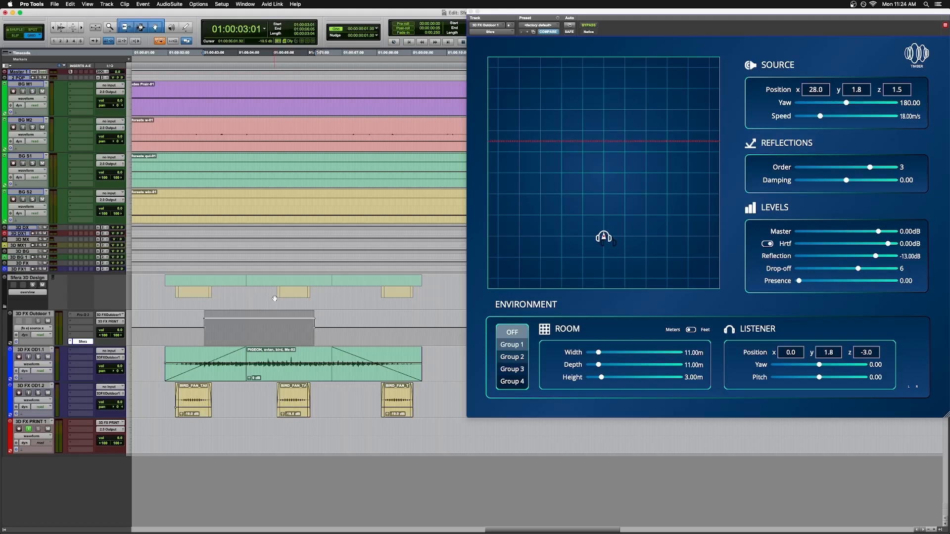
drag(279, 316, 279, 312)
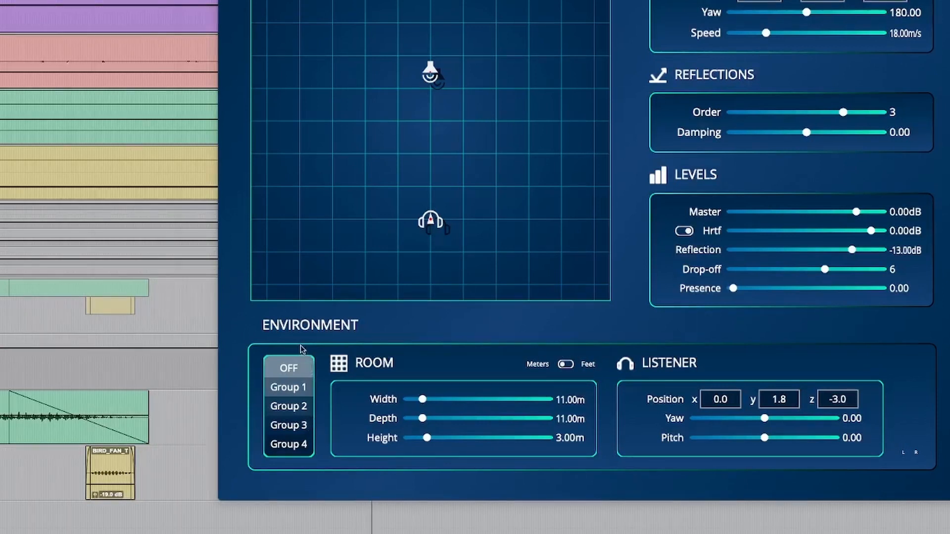
- Try assigning Sfera's environment to Group 1, 2, 3 and 4 in turn, and set the grouping back to OFF
click(294, 388)
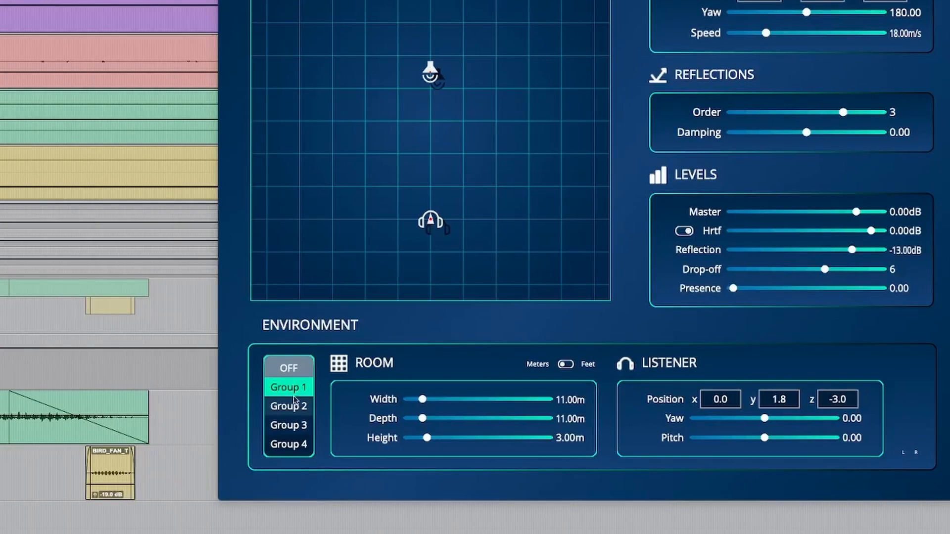
click(295, 404)
click(292, 429)
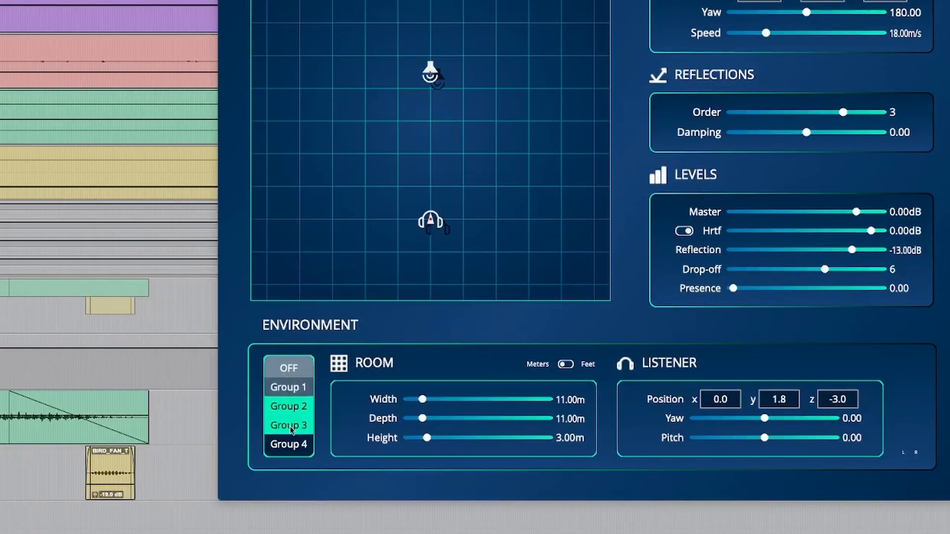
click(292, 446)
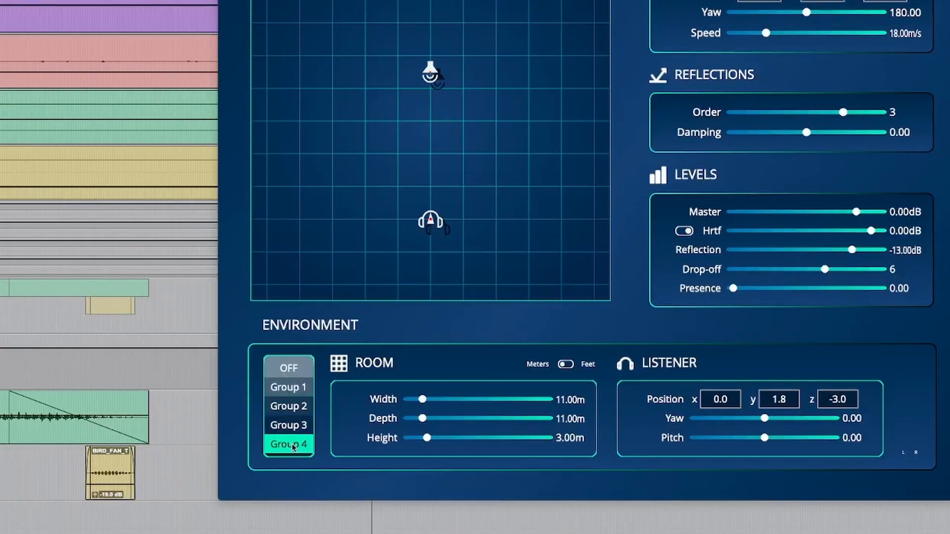
click(286, 368)
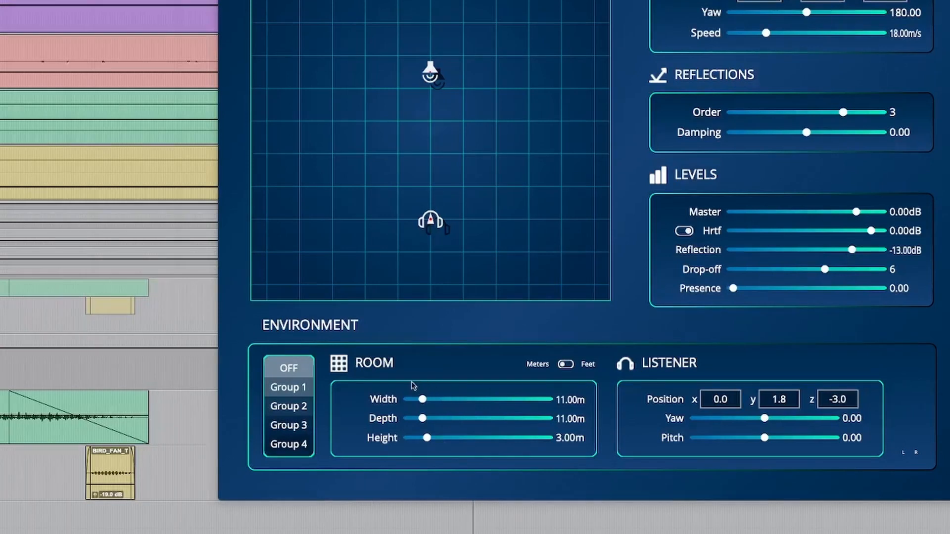
- Enlarge Sfera's room to about 20 m wide, 19.5 m deep and 3.5 m high, and compare its units in feet and meters
drag(424, 401, 436, 440)
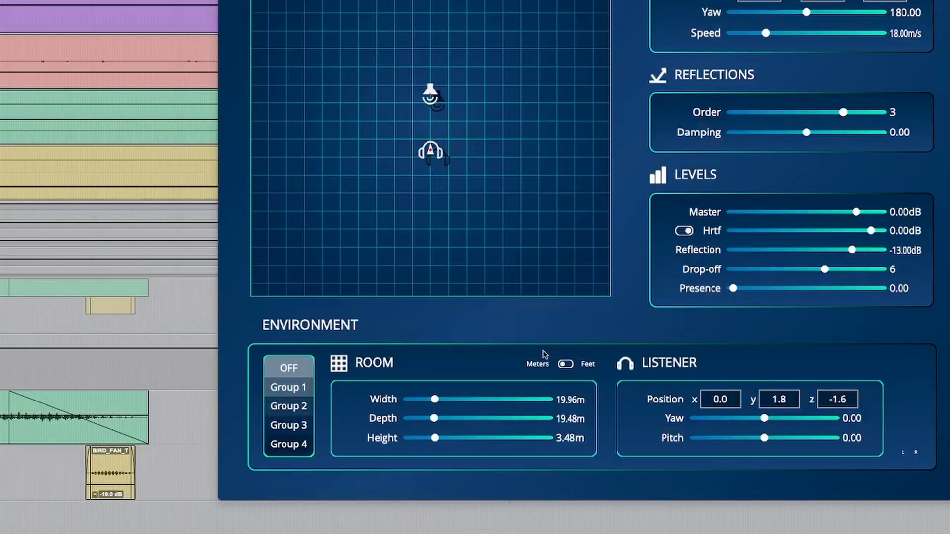
click(566, 366)
click(568, 367)
click(568, 367)
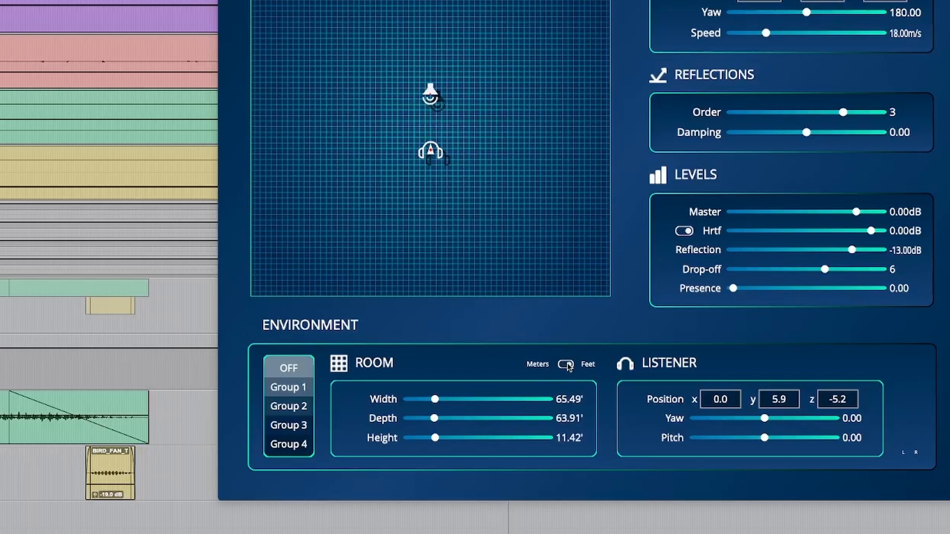
click(567, 366)
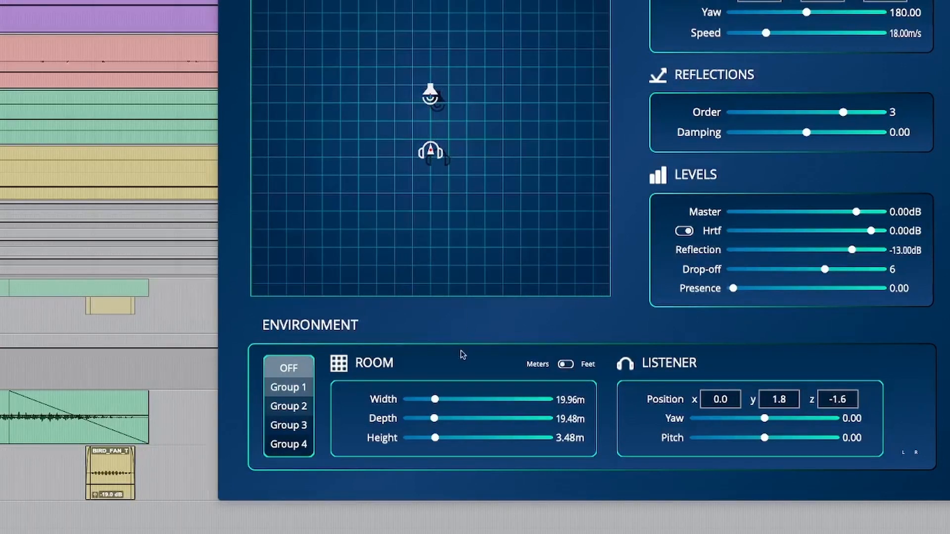
- Set Sfera's room to the maximum size: 100 m wide, 100 m deep and 10 m high
drag(435, 400, 571, 390)
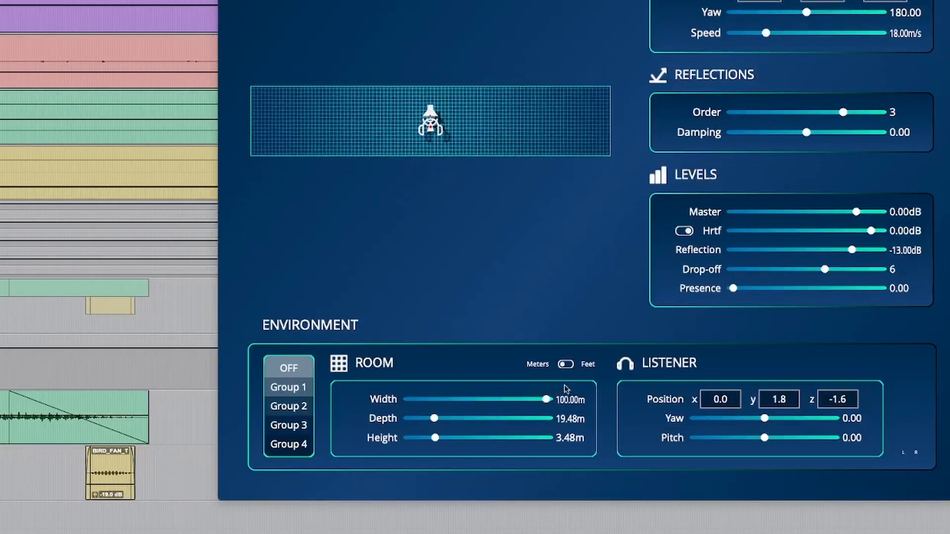
drag(435, 419, 604, 414)
drag(434, 439, 596, 439)
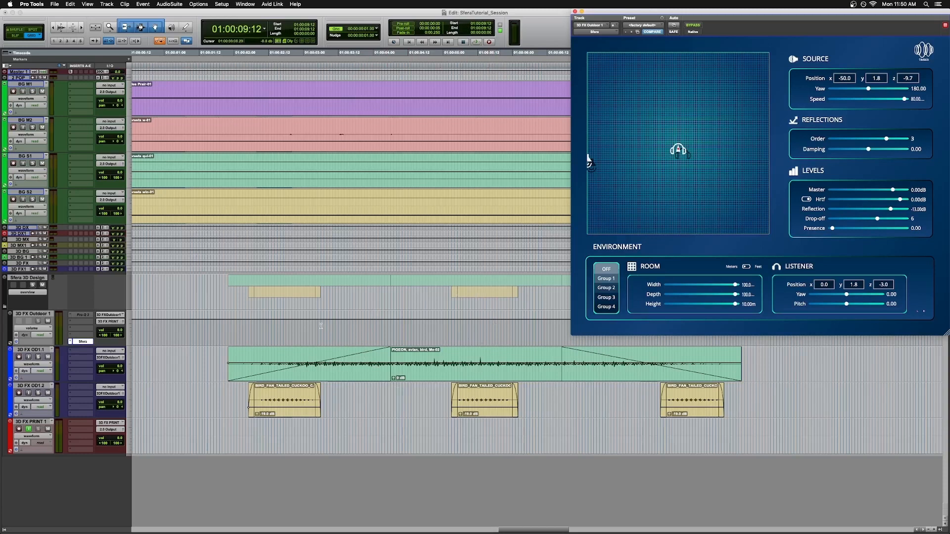
- Set 3D FX Outdoor 1's automation to touch and record Sfera's source moving from x -50 straight across to the room's opposite side during playback
click(41, 336)
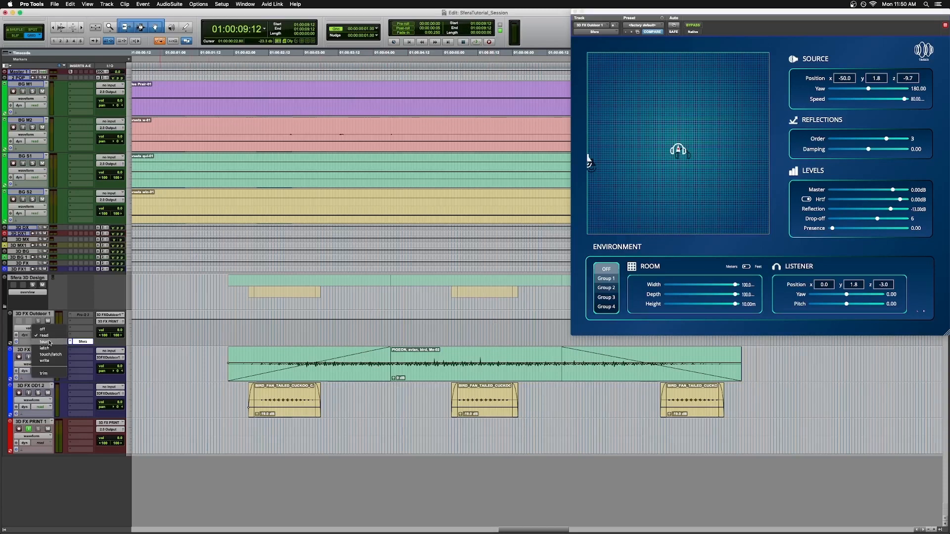
click(45, 342)
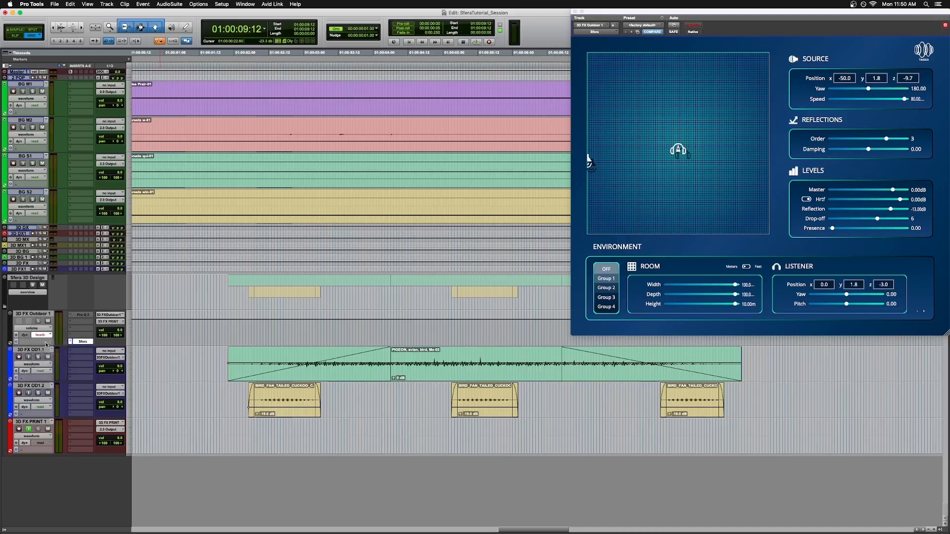
click(207, 355)
drag(589, 161, 776, 164)
key(space)
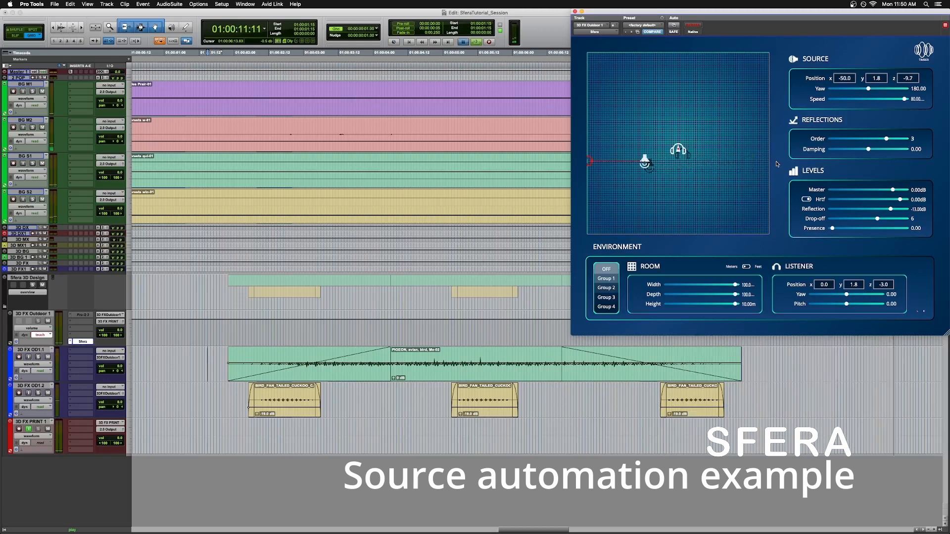
key(space)
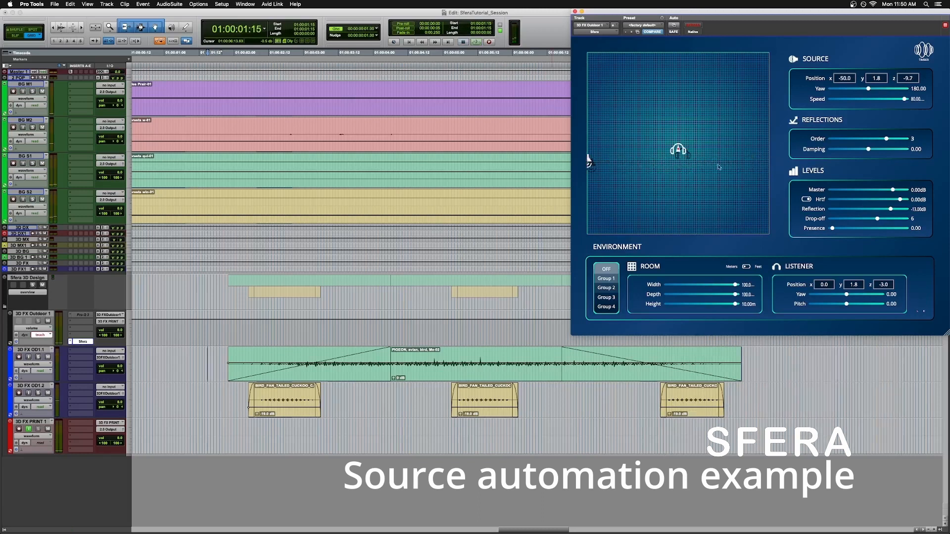
- Set 3D FX Outdoor 1's automation mode back to read and display Sfera's source x automation on the track
click(41, 333)
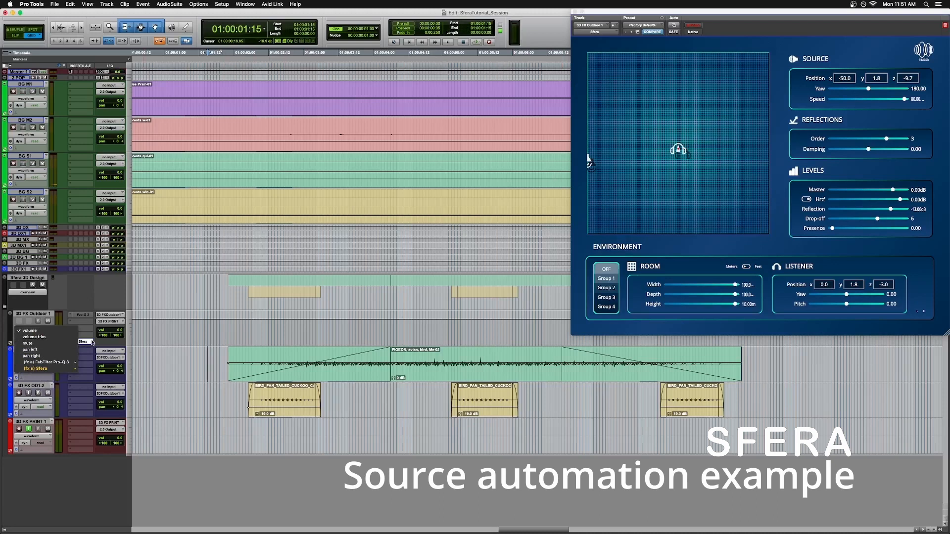
click(139, 354)
click(42, 336)
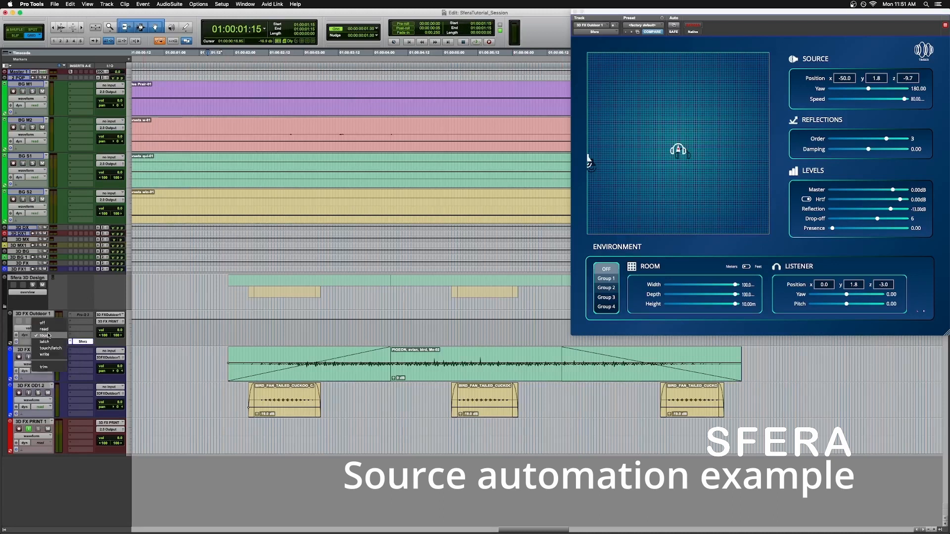
click(47, 333)
click(47, 332)
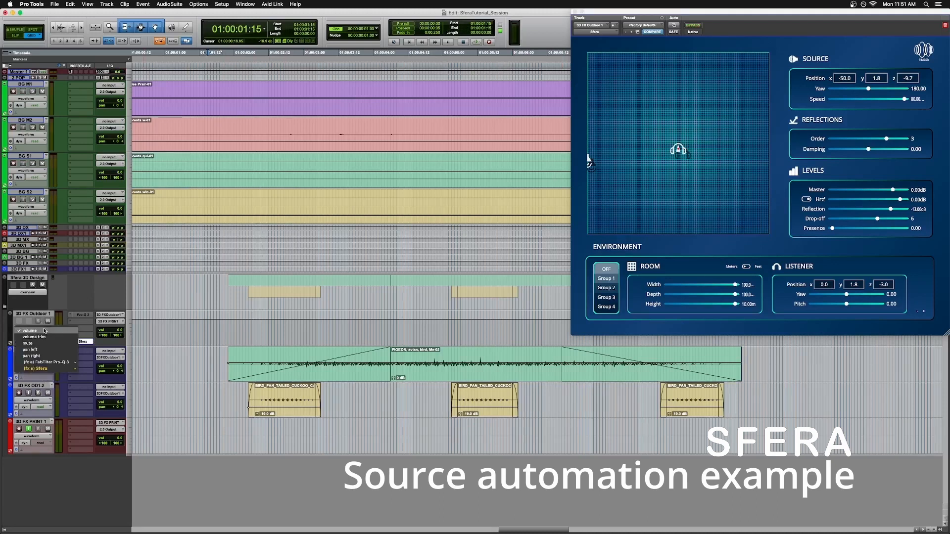
mouse_move(55, 369)
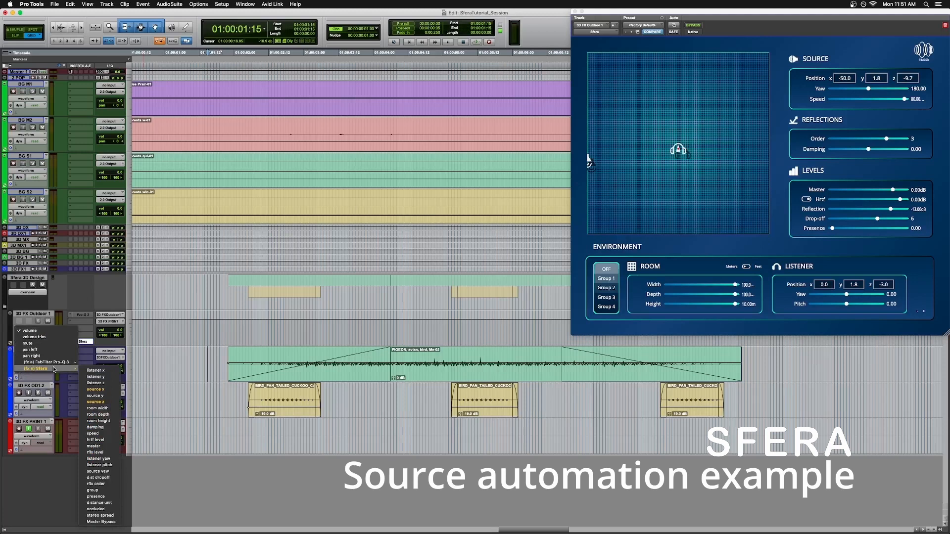
click(99, 390)
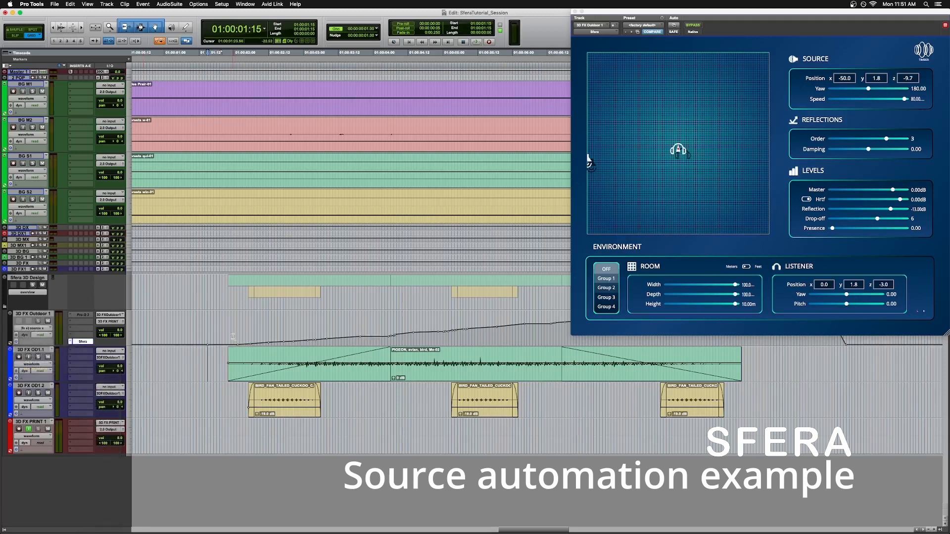
- Examine the recorded source x automation curve along 3D FX Outdoor 1, from its start to its end, at several magnifications
click(233, 337)
key(super+bracketright)
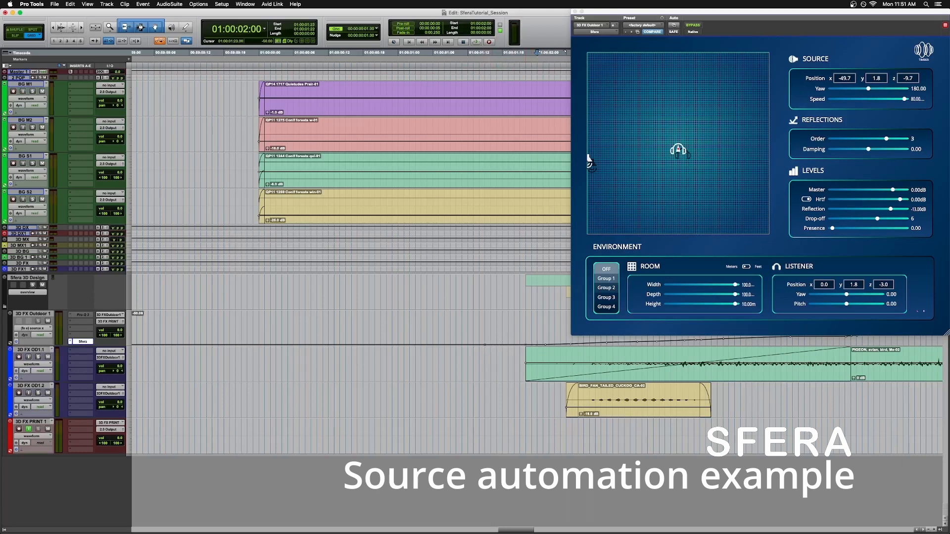
key(super+bracketleft)
scroll(538, 348, right, 10)
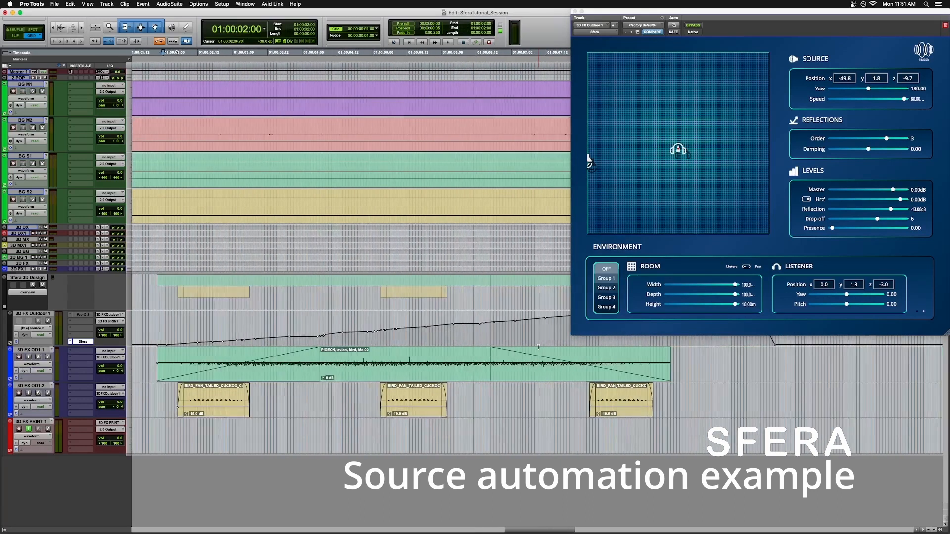
scroll(539, 348, right, 3)
key(super+bracketright)
key(super+bracketright)
key(super+bracketright)
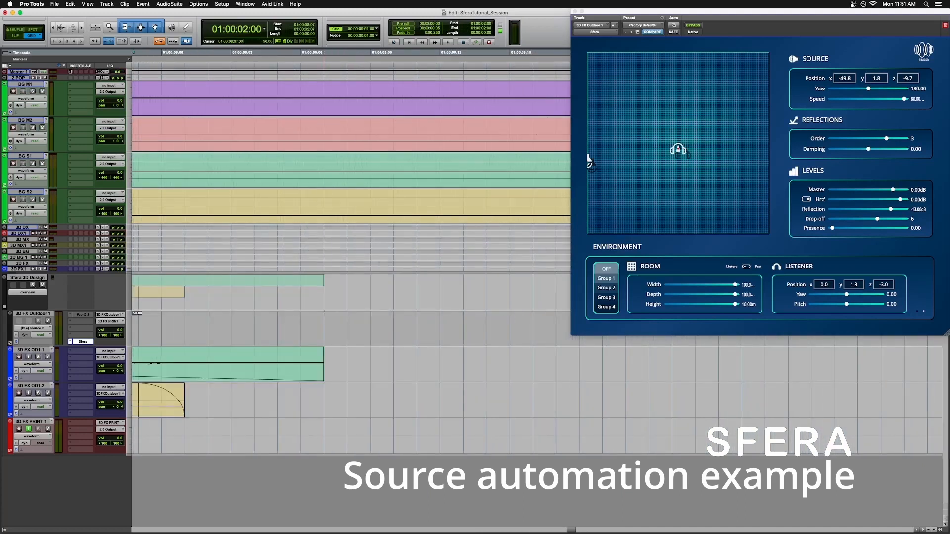
key(super+bracketleft)
key(super+bracketleft)
key(super+bracketleft)
key(super+bracketleft)
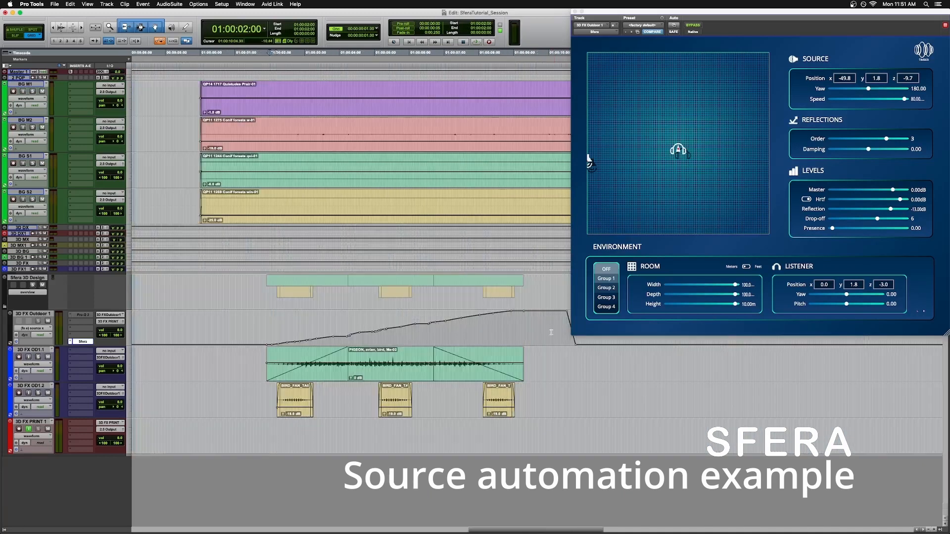
- Clear the source x breakpoints along and just after the pigeon clip on 3D FX Outdoor 1, leaving a straight ramp across it
drag(547, 331, 588, 335)
drag(518, 321, 270, 333)
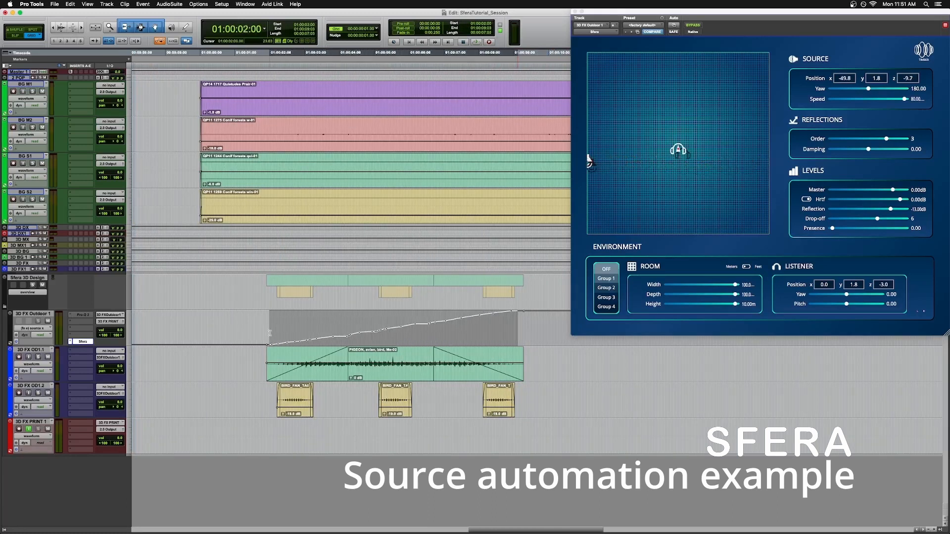
key(Delete)
click(296, 341)
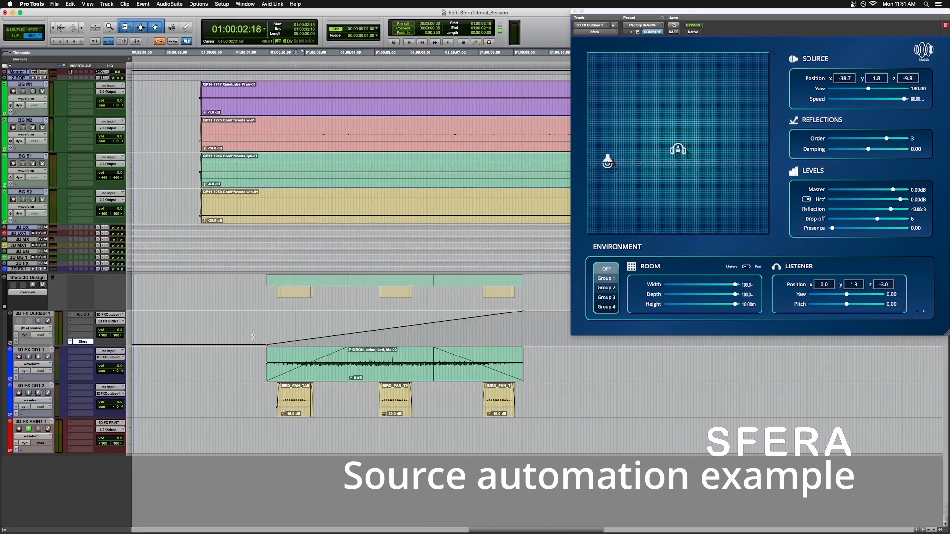
- Display Sfera's source z automation on 3D FX Outdoor 1 and delete its breakpoints along the pigeon clip
click(34, 330)
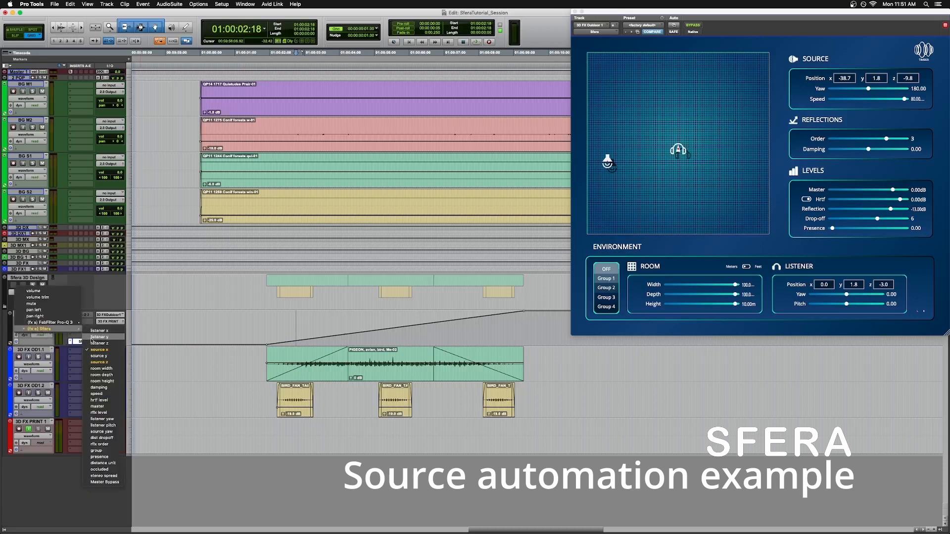
click(107, 363)
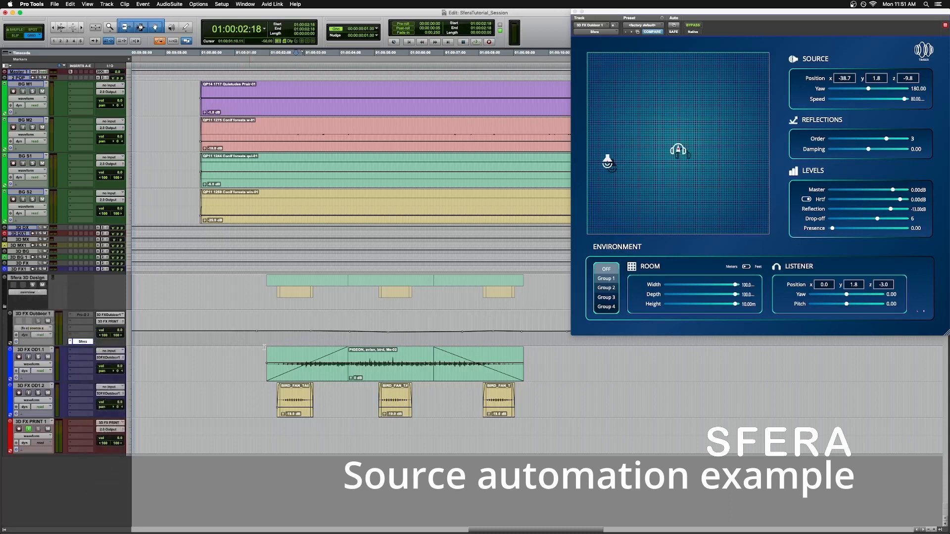
drag(304, 337, 579, 343)
key(Delete)
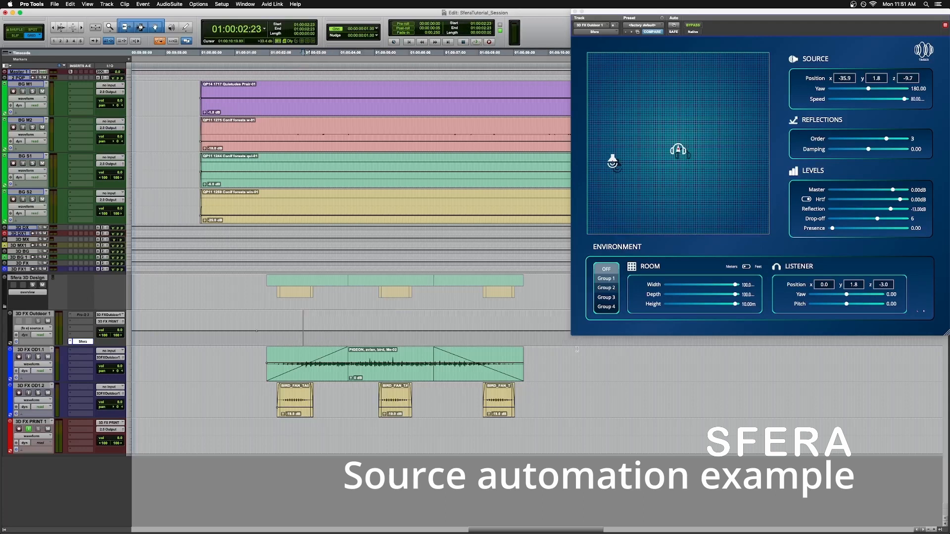
- Play the cleaned-up source movement from just before the pigeon clip, and switch 3D FX Outdoor 1's automation display to volume
scroll(564, 349, down, 1)
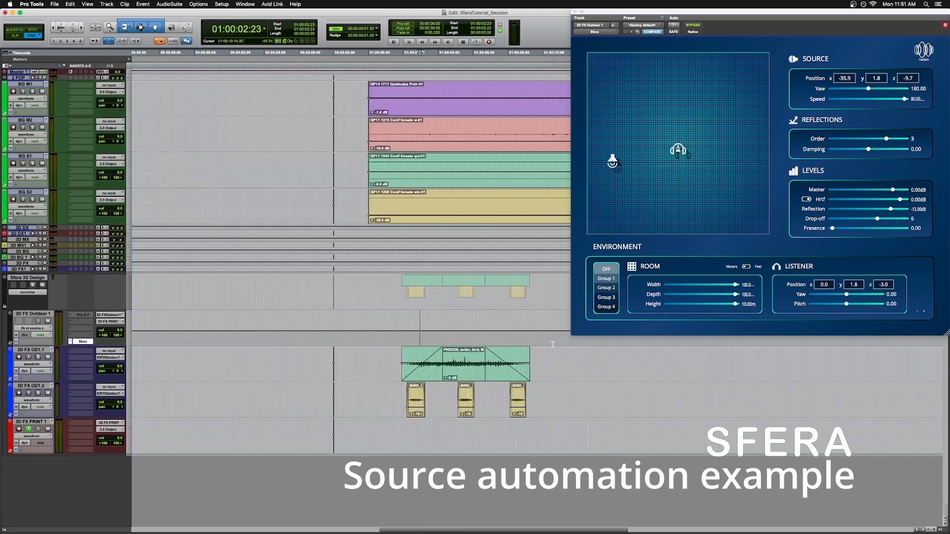
scroll(553, 344, right, 3)
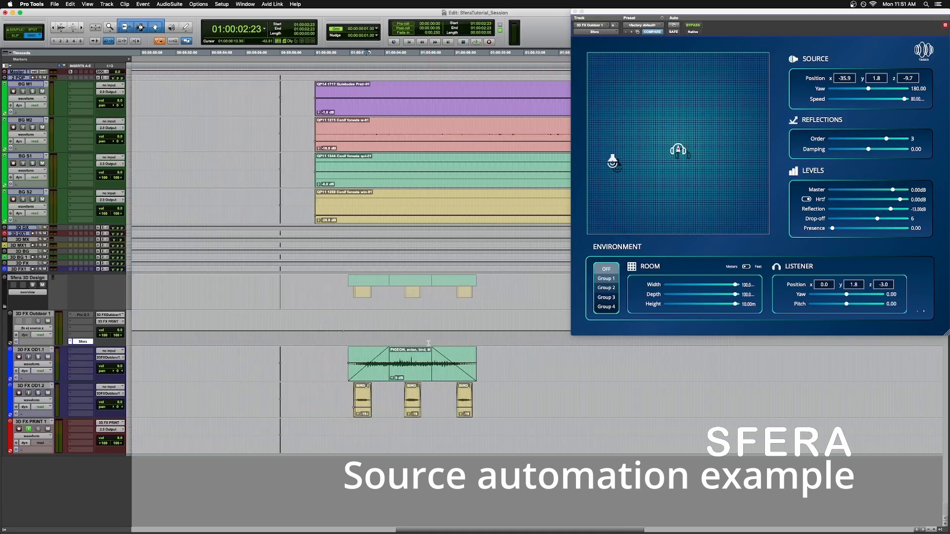
click(345, 341)
key(space)
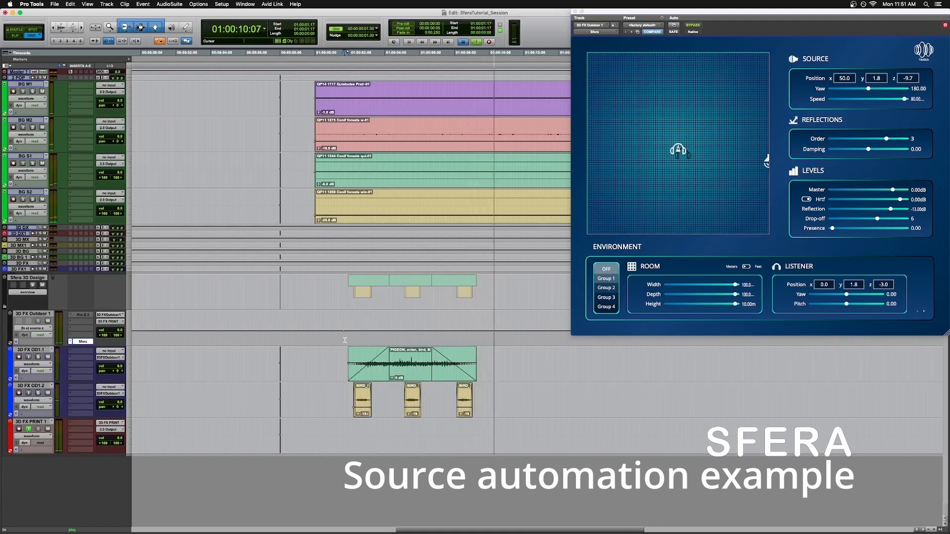
key(space)
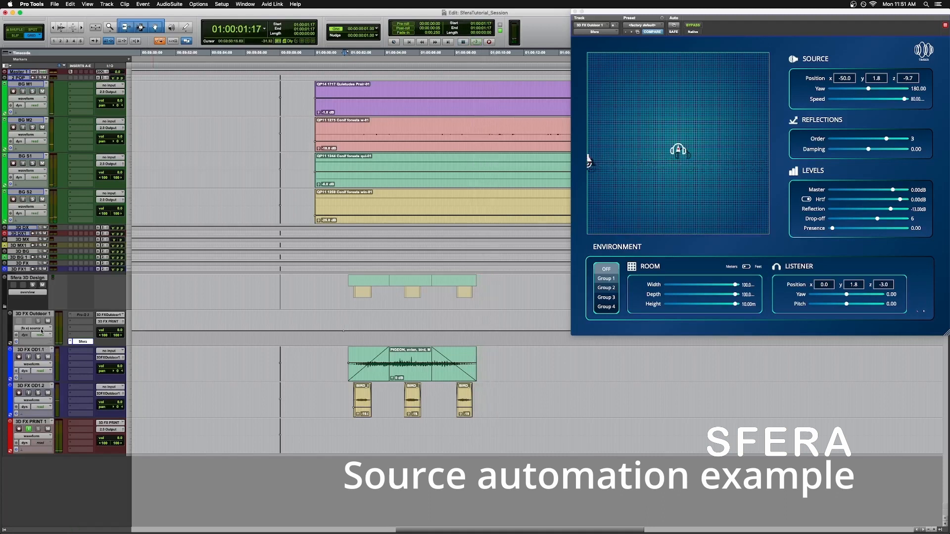
click(41, 330)
click(30, 296)
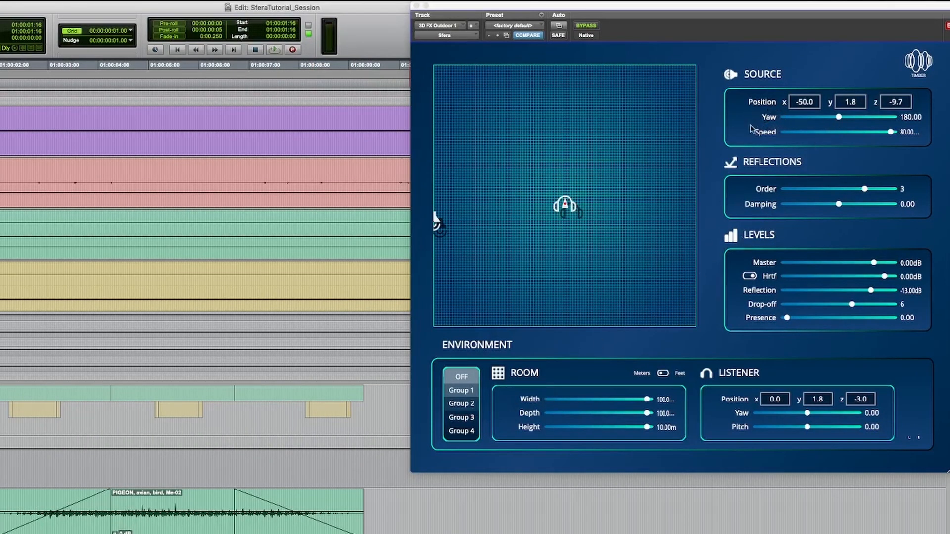
- Set Sfera's source yaw to 90.53 at 01:00:05:14, and check the source's orientation at earlier points of the movement
click(177, 473)
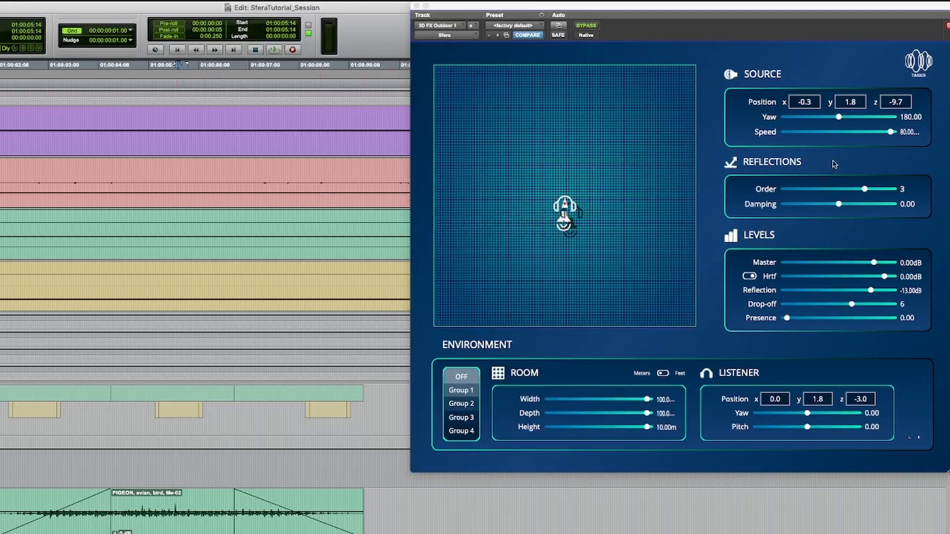
drag(839, 117, 815, 140)
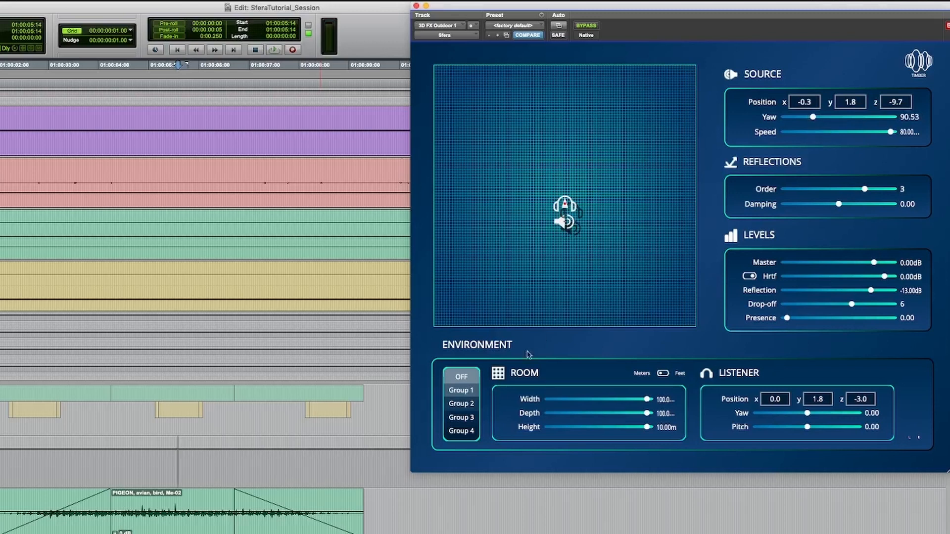
click(135, 472)
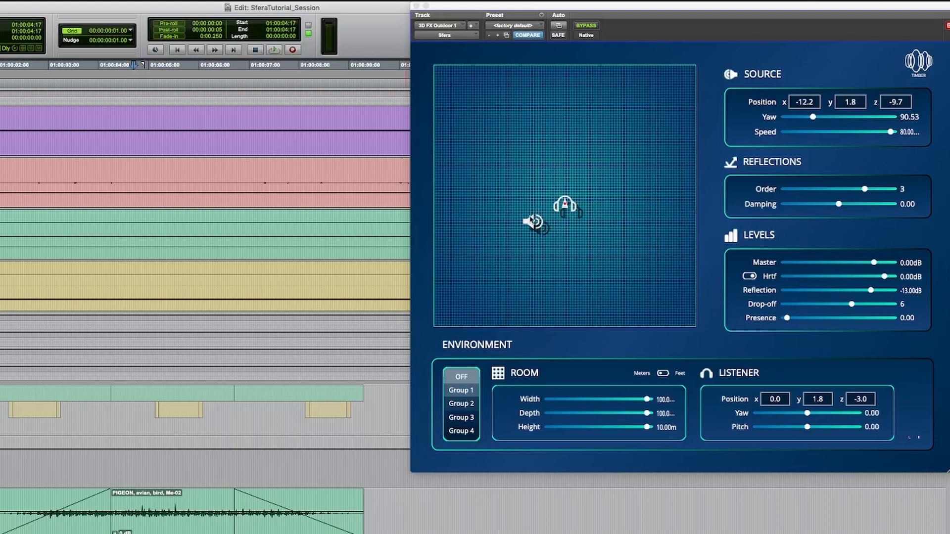
click(125, 476)
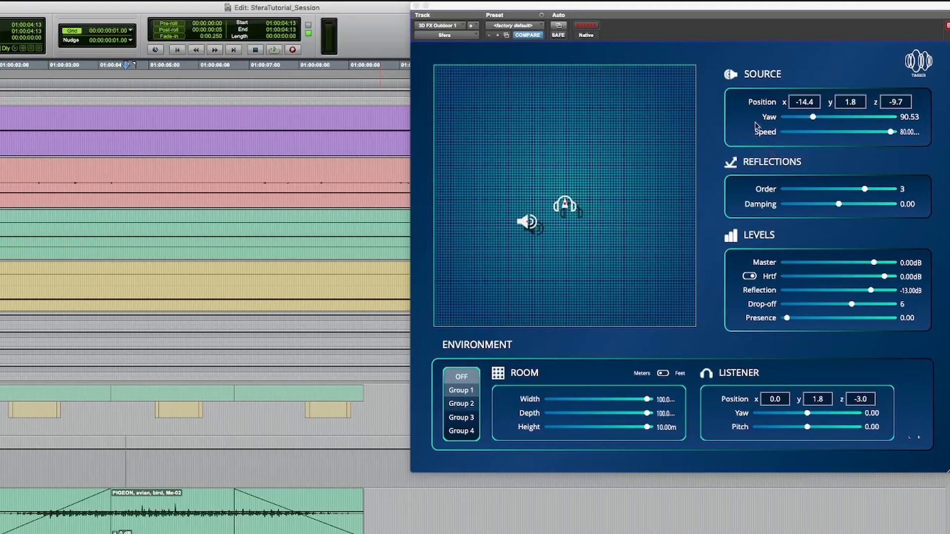
- Set Sfera's source speed to about 14.53 m/s and audition the movement from 01:00:01:17
mouse_move(891, 134)
mouse_down()
mouse_move(879, 138)
mouse_move(902, 138)
mouse_up()
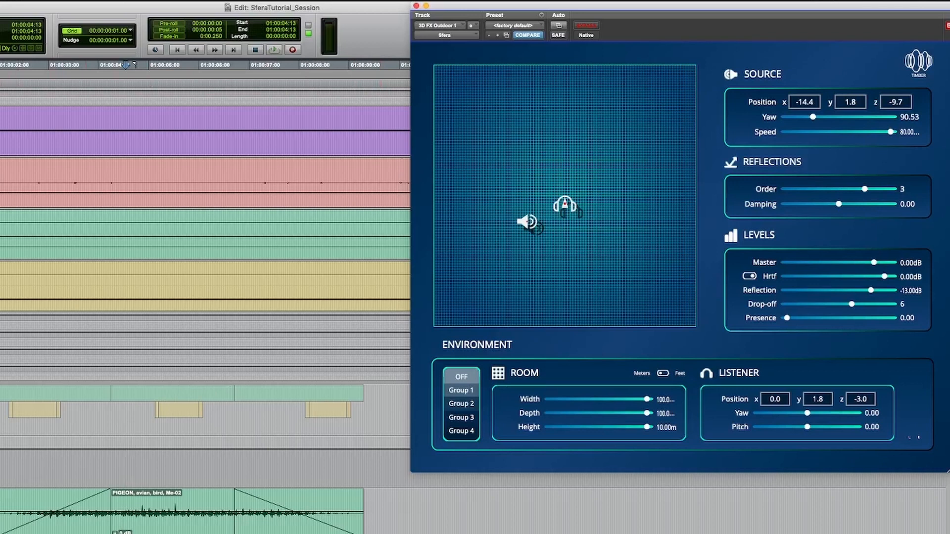
click(1, 464)
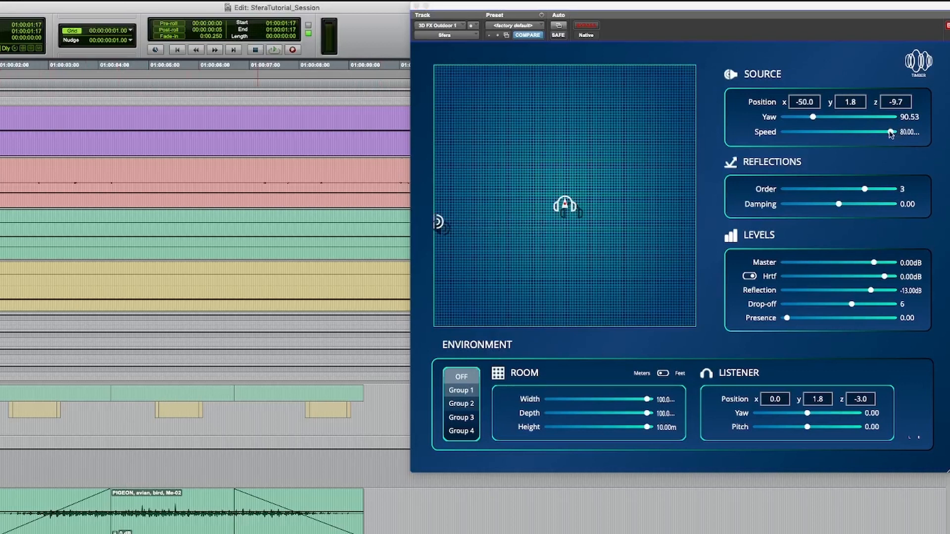
drag(891, 131, 820, 143)
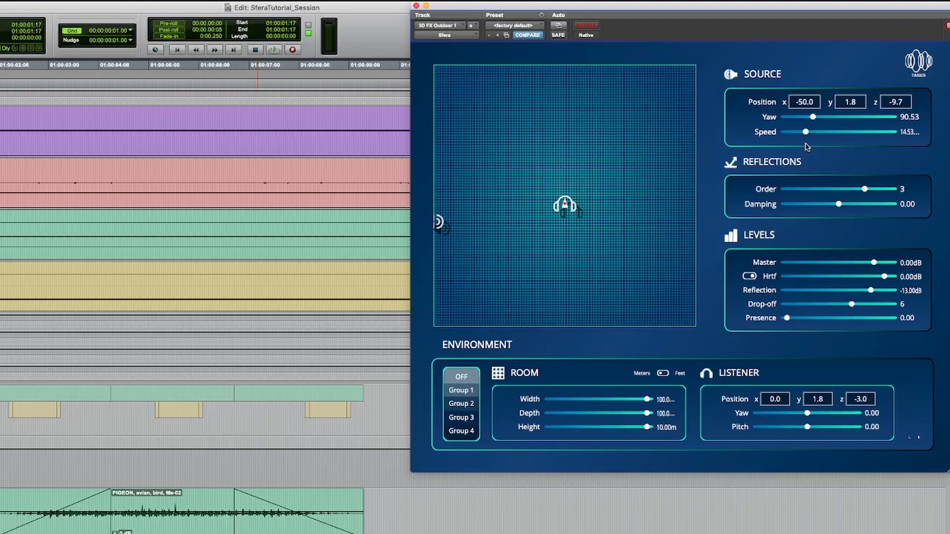
key(space)
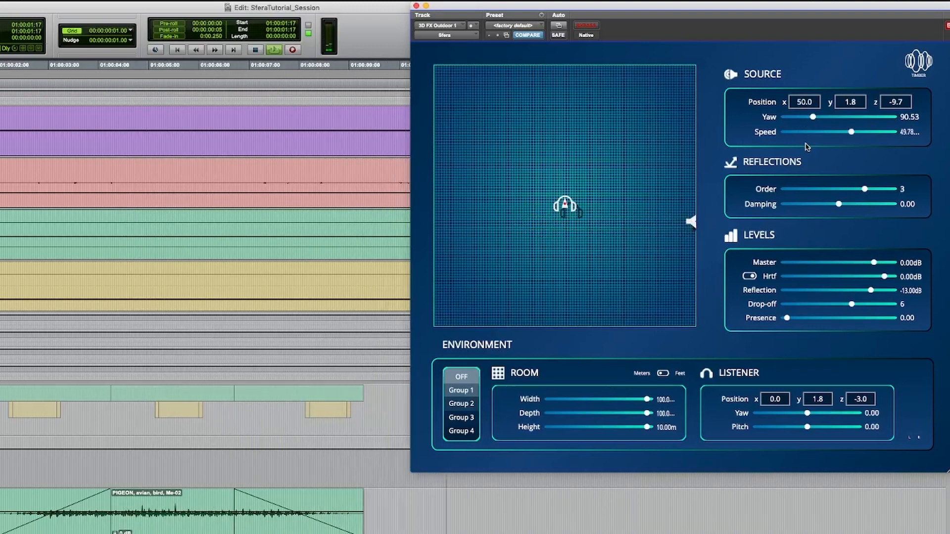
key(space)
key(space)
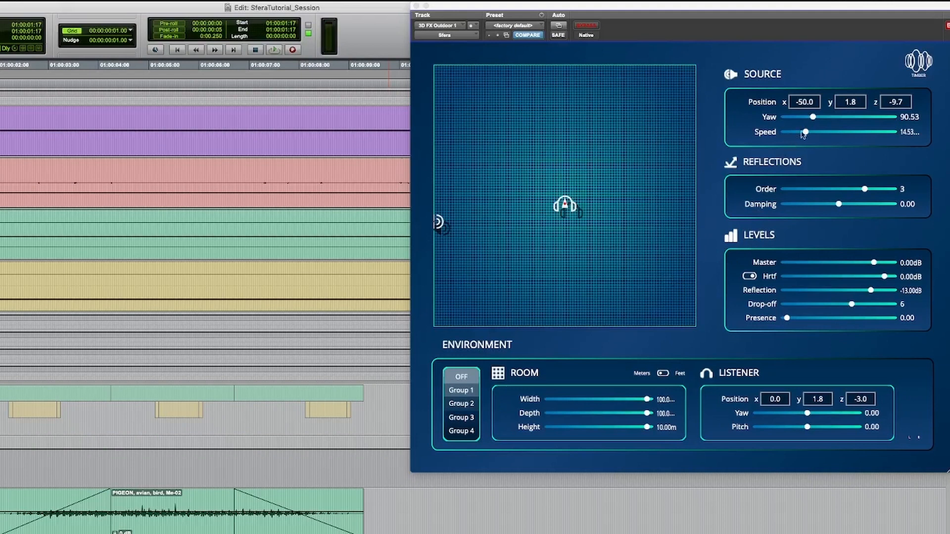
- Try a slower source speed of 5.65 m/s in Sfera and play the movement
drag(807, 133, 794, 136)
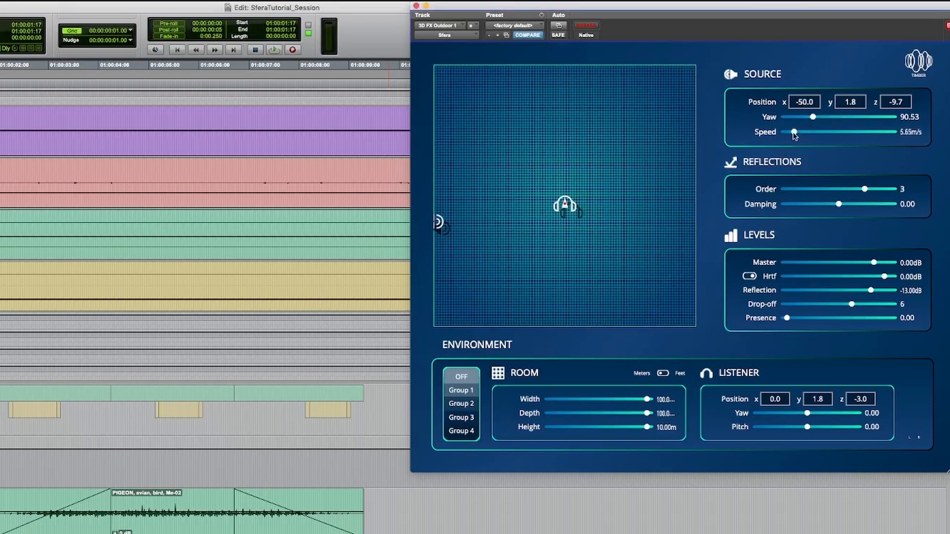
key(space)
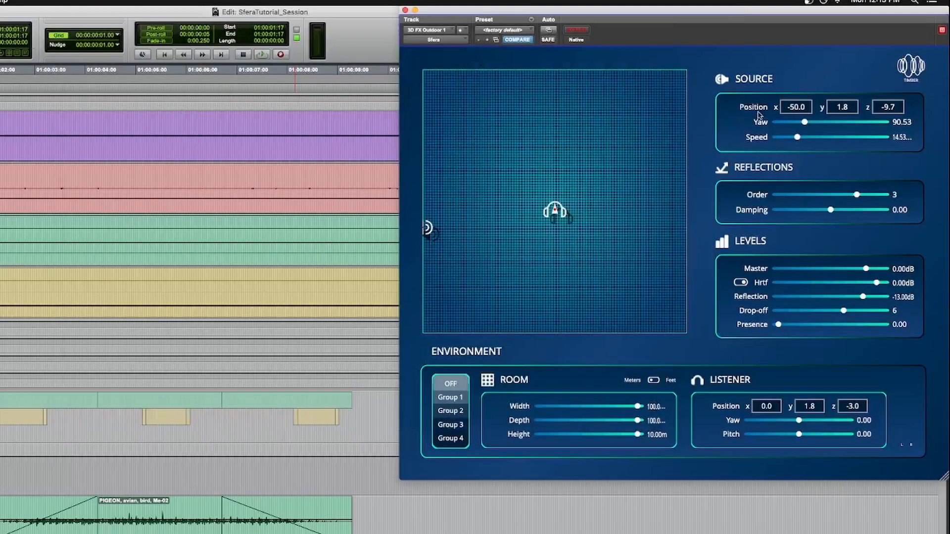
- Step Sfera's reflection order through its range, including 2, and return it to 3
drag(857, 196, 770, 194)
drag(777, 193, 792, 195)
drag(805, 196, 819, 199)
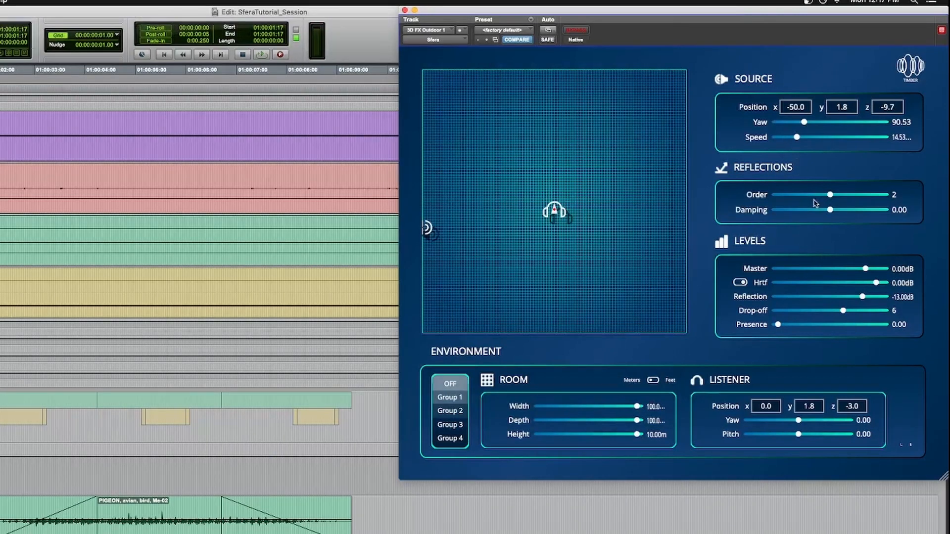
drag(831, 197, 857, 196)
drag(857, 196, 902, 201)
drag(881, 198, 861, 199)
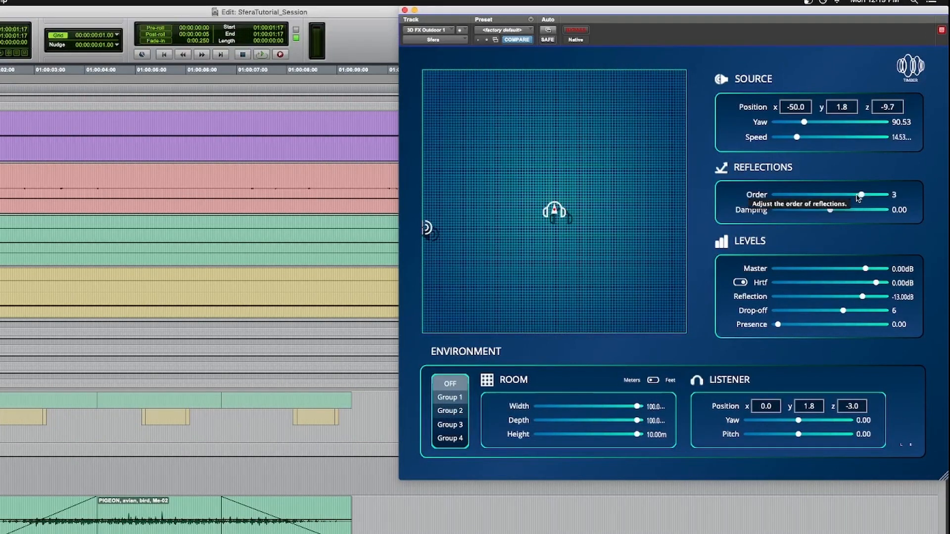
drag(856, 197, 837, 200)
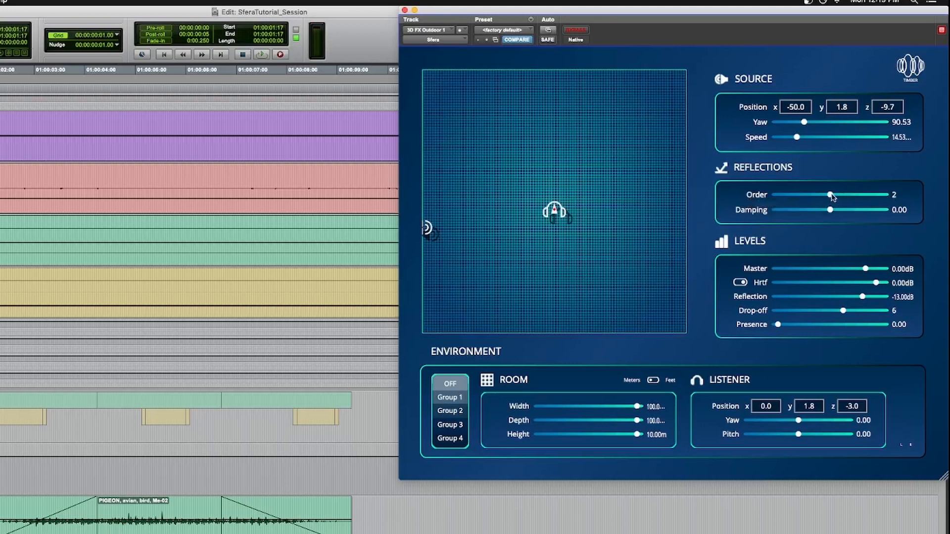
drag(832, 198, 858, 199)
- Try Sfera's reflection damping at its lowest setting, undo that, and audition it at 6.00
drag(832, 211, 775, 215)
key(super+z)
drag(830, 210, 886, 212)
key(space)
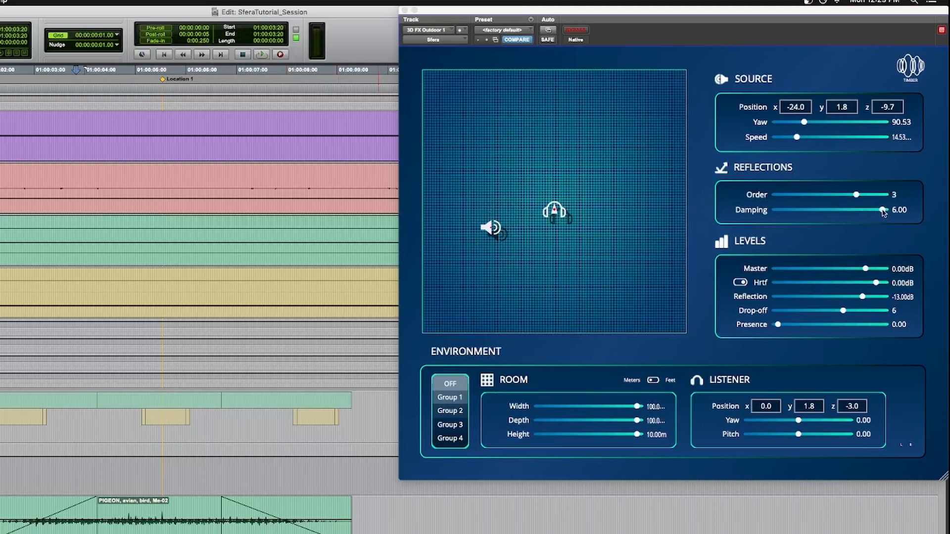
- Reduce Sfera's damping to 2.96, and bring it to 0.00 at Location 1 (01:00:05:13)
drag(883, 212, 856, 214)
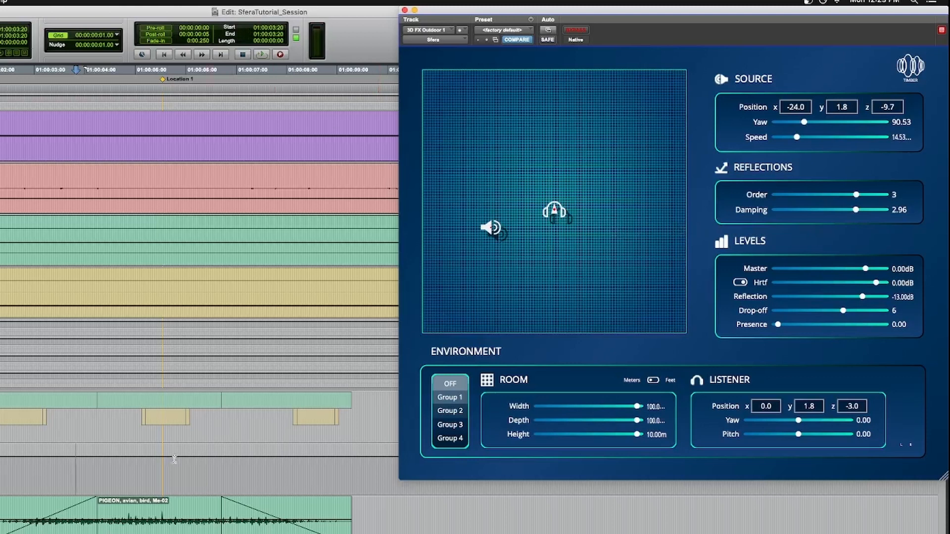
click(162, 473)
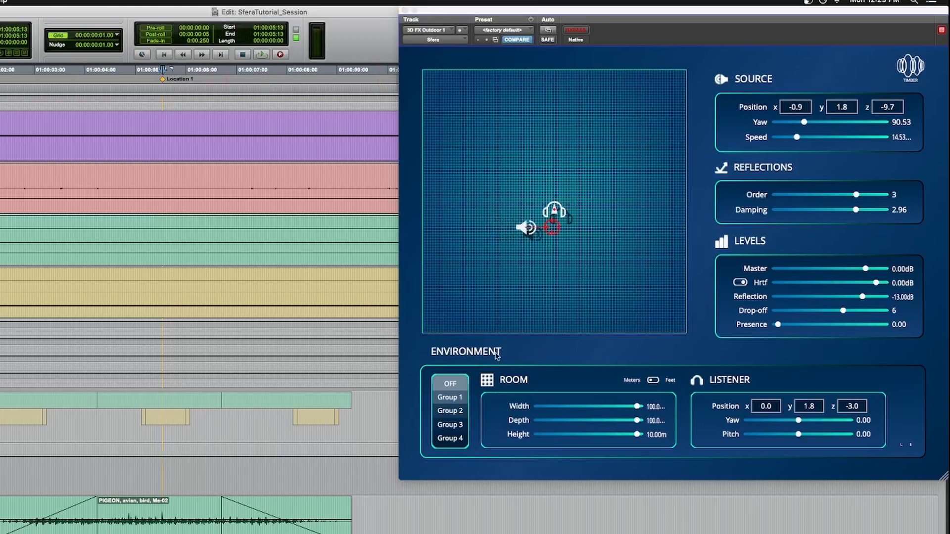
drag(857, 210, 831, 224)
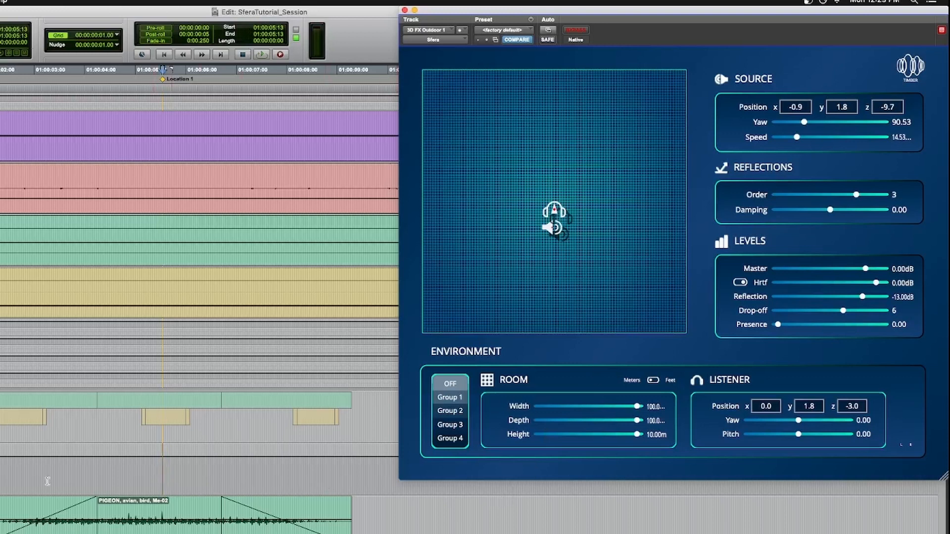
- Raise Sfera's damping to its maximum at the movement's start, 01:00:01:16
click(0, 471)
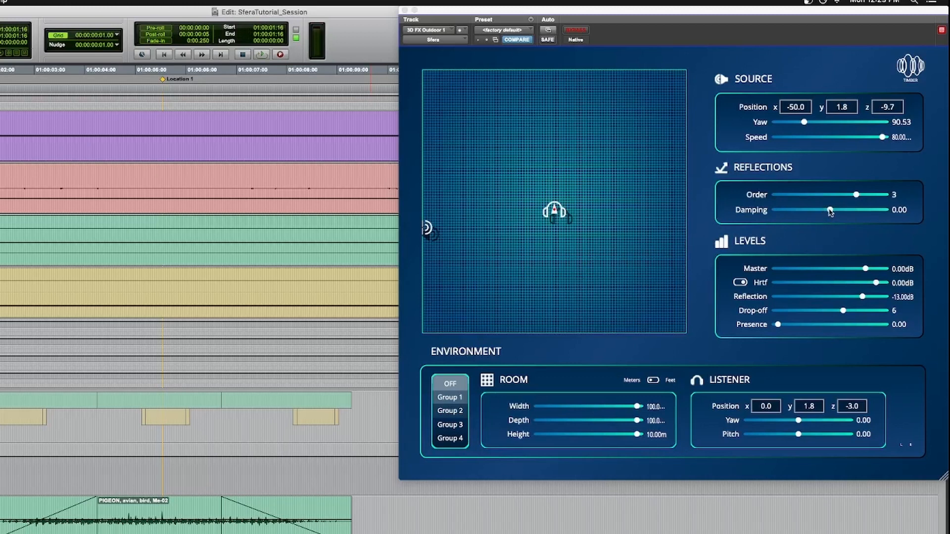
drag(830, 212, 893, 211)
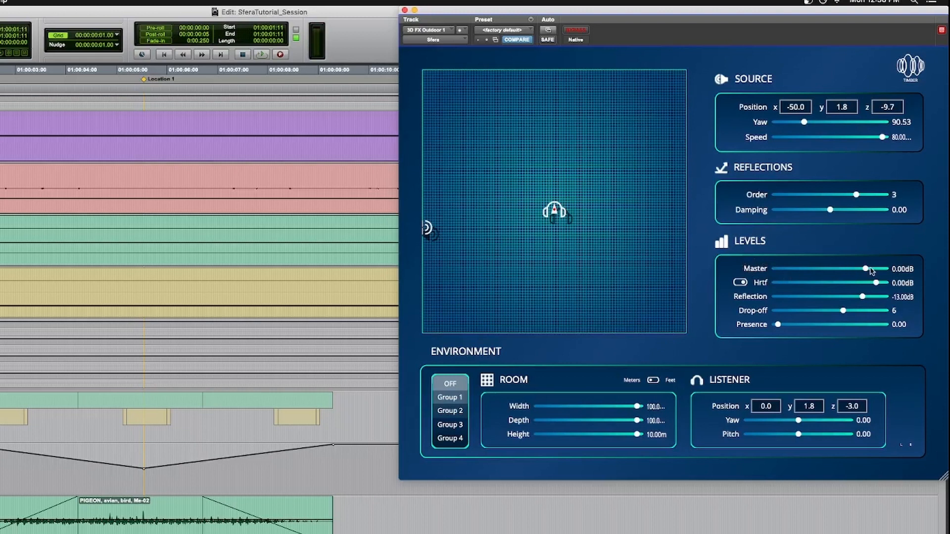
- Try lowering Sfera's master level slightly, undo it, and reposition the playback cursor on 3D FX Outdoor 1
mouse_move(866, 270)
mouse_down()
mouse_move(844, 272)
mouse_move(883, 272)
mouse_move(858, 278)
mouse_up()
key(super+z)
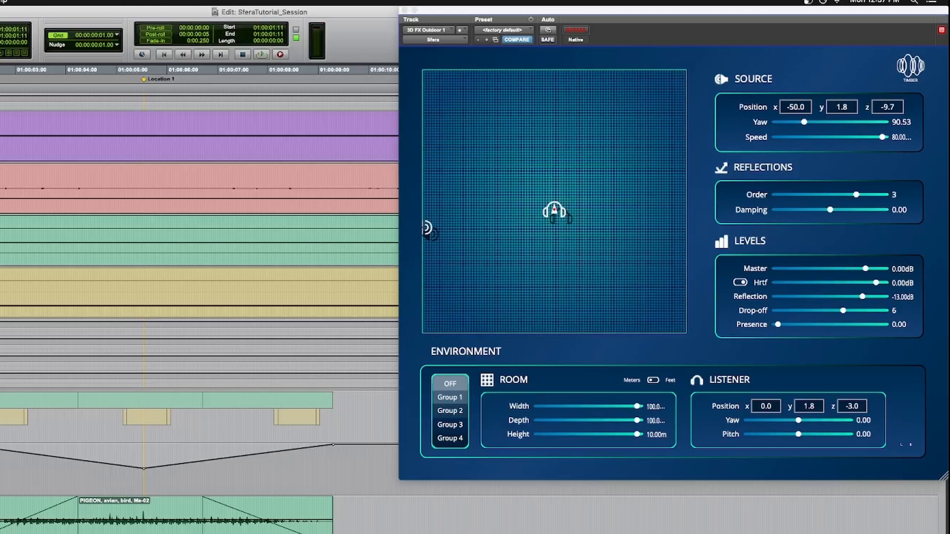
click(43, 476)
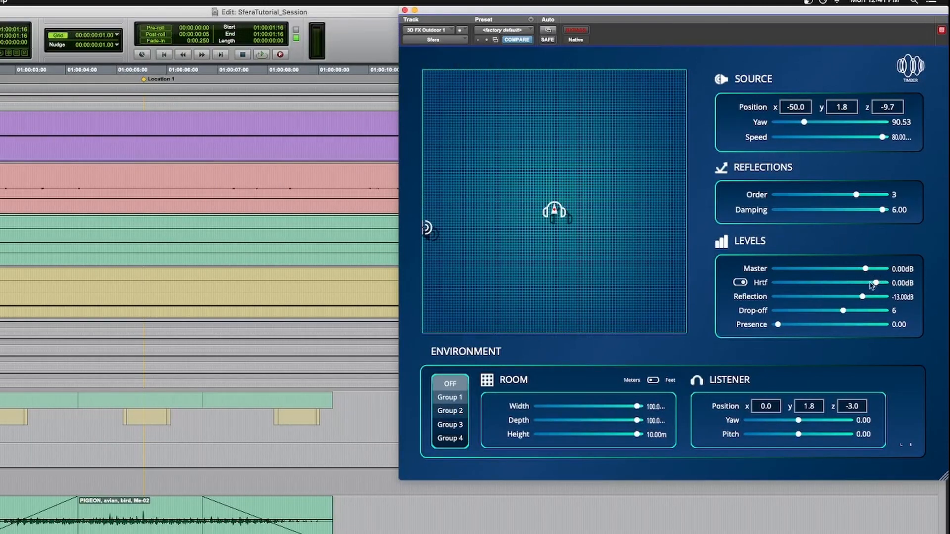
- Try raising Sfera's Hrtf level to its maximum and varying it
drag(876, 284, 896, 285)
scroll(898, 285, down, 10)
scroll(898, 286, up, 10)
- Set Sfera's reflection level to -67.54 dB and its drop-off to 1, with playback returned to the movement's start
drag(862, 298, 805, 306)
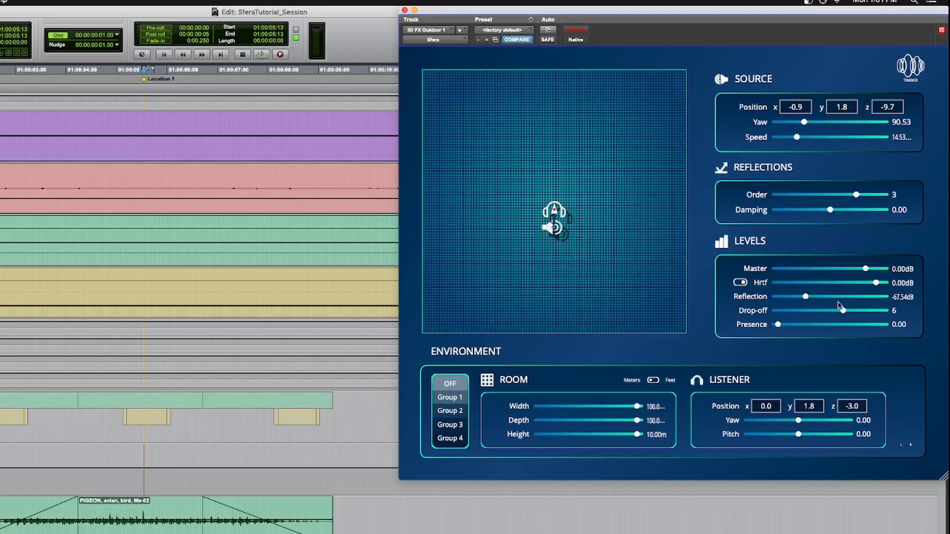
drag(843, 310, 765, 313)
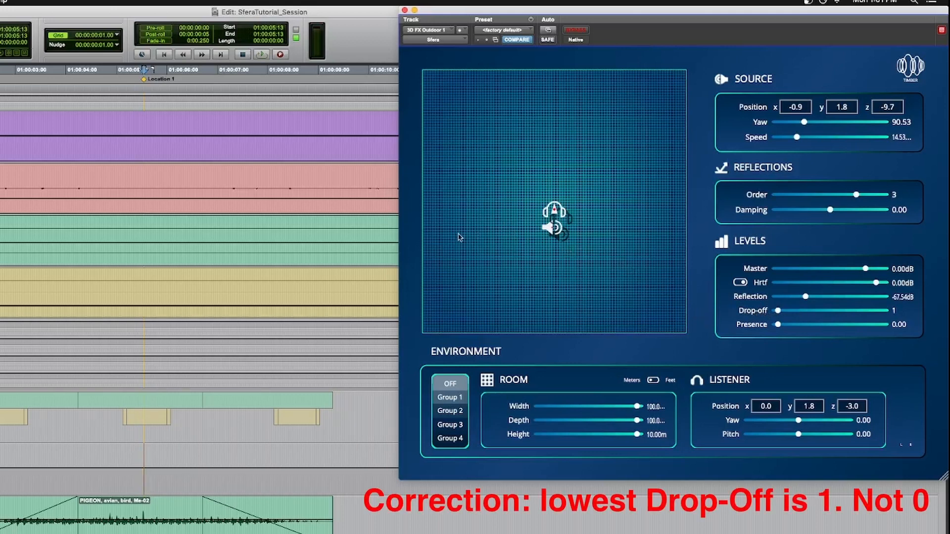
click(1, 458)
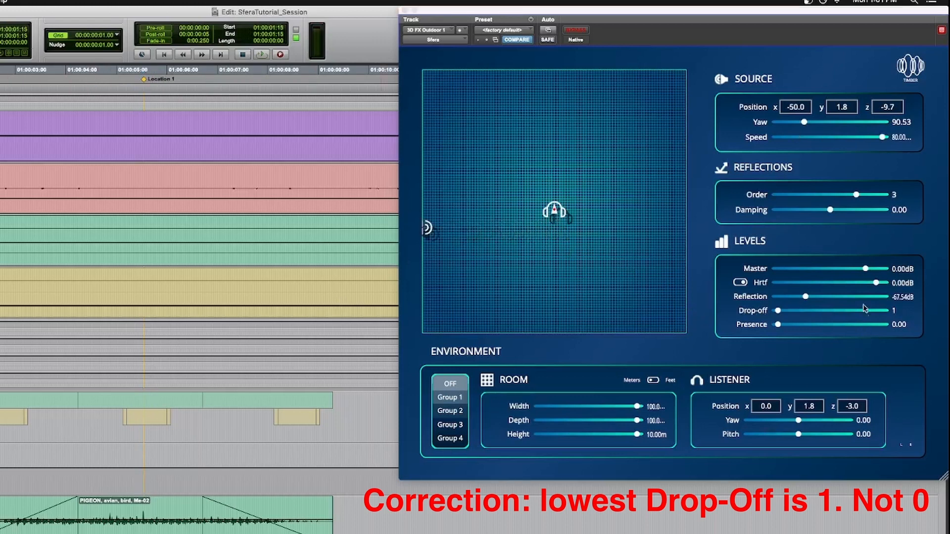
- Try Sfera's drop-off at 9, and at 4 with the playback cursor moved to 01:00:03:17
drag(853, 313, 896, 314)
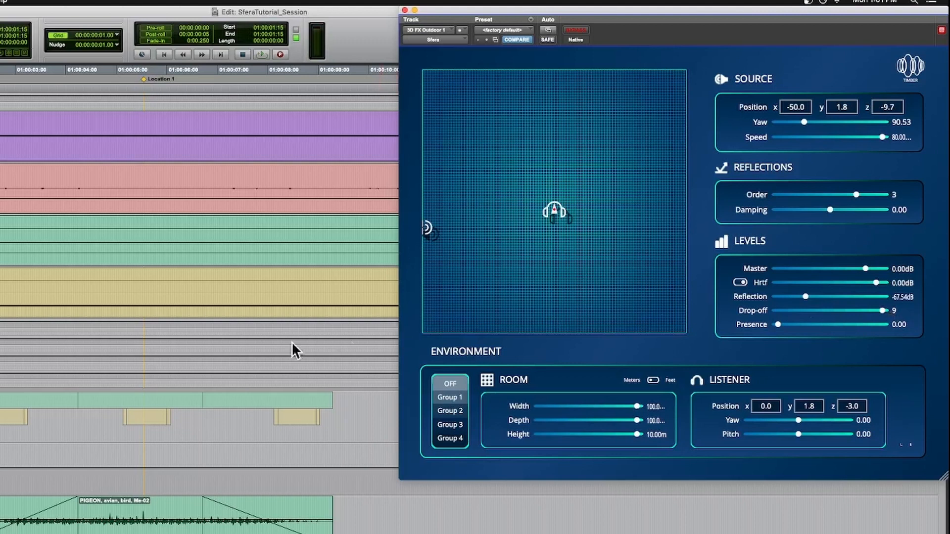
click(46, 480)
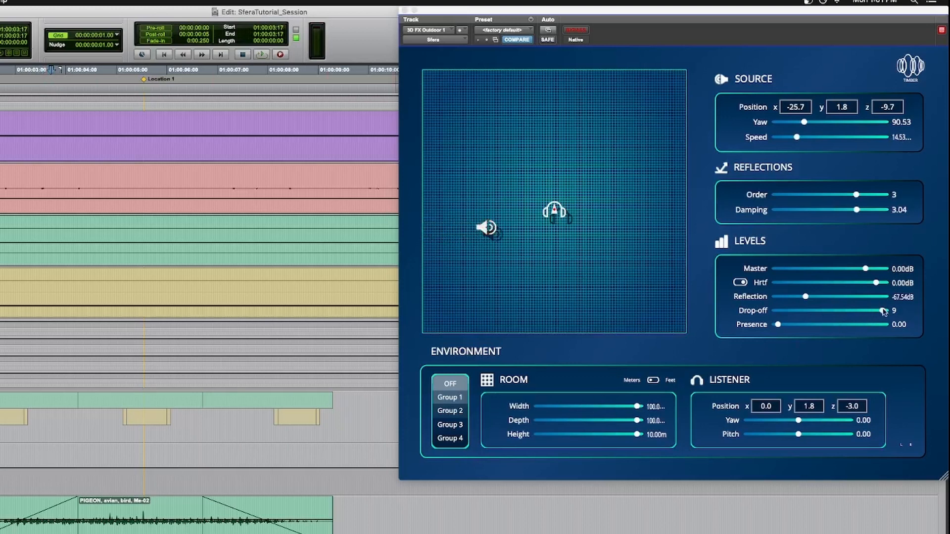
drag(884, 312, 817, 317)
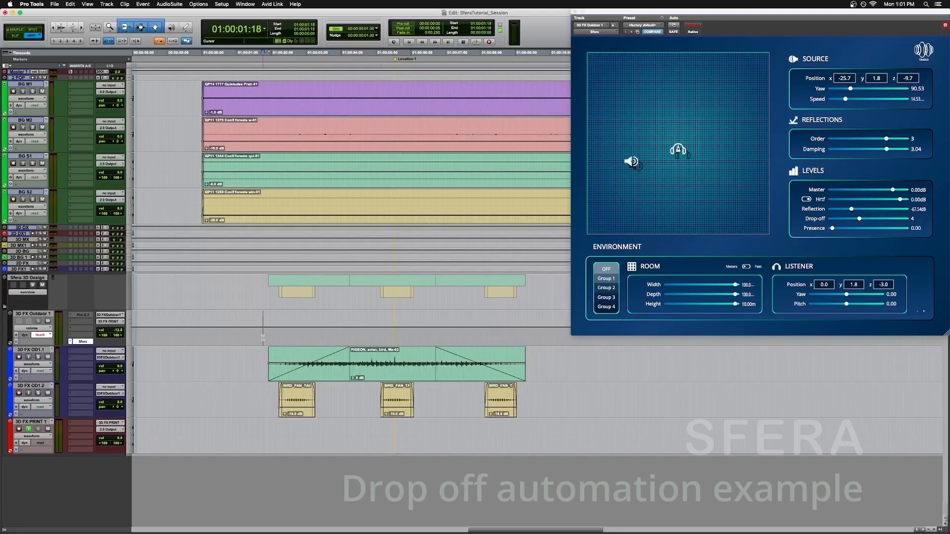
- Record Sfera drop-off automation from 01:00:01:17, starting at 9, falling to 1 as the source passes the listener and rising back to 9
click(262, 338)
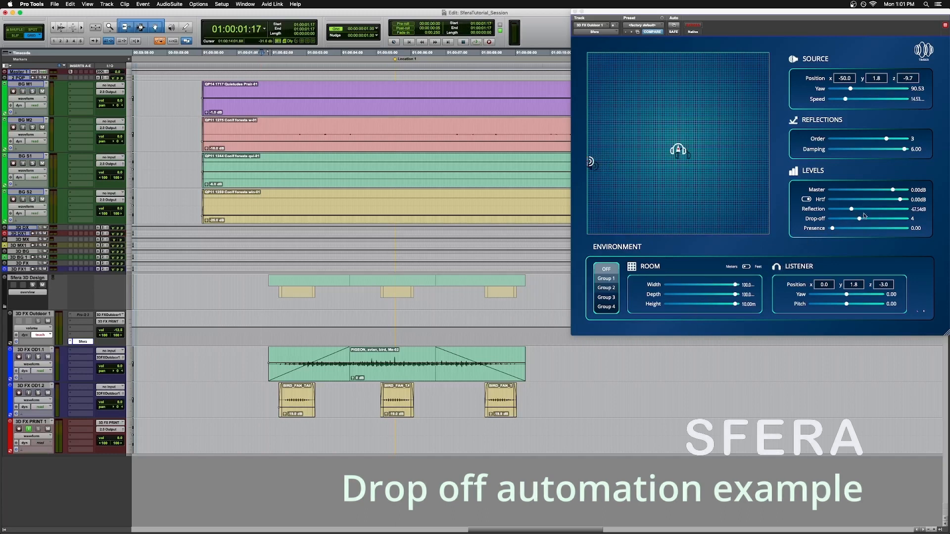
drag(860, 220, 889, 220)
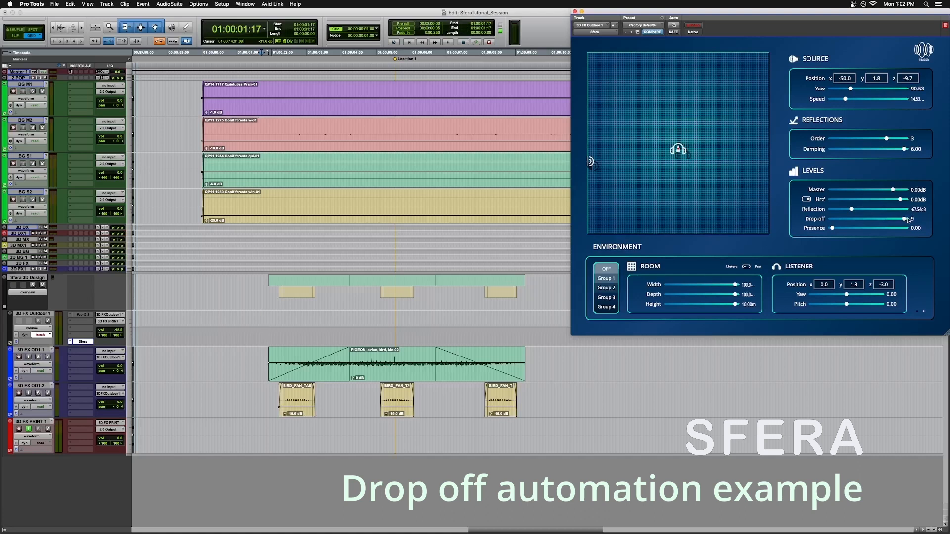
key(space)
mouse_move(908, 221)
mouse_down()
mouse_move(813, 211)
mouse_move(917, 225)
mouse_up()
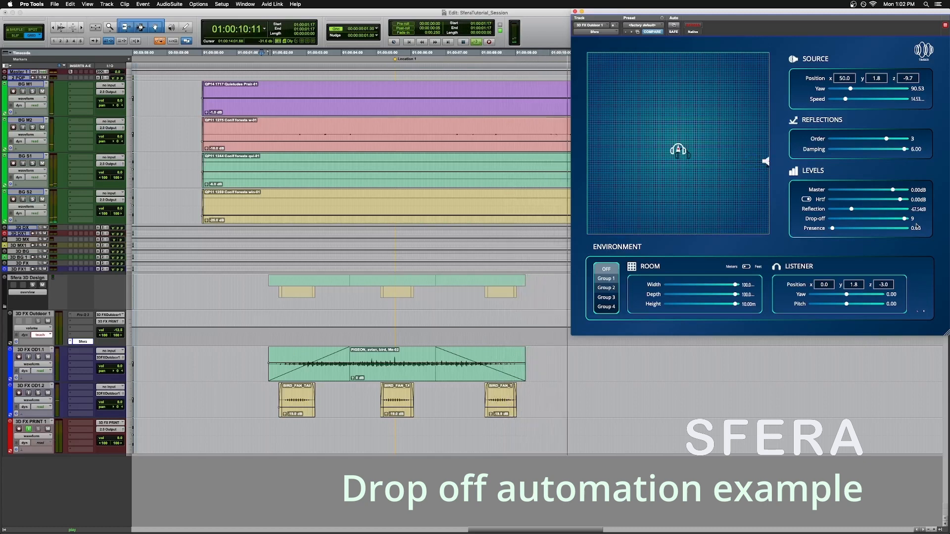
key(space)
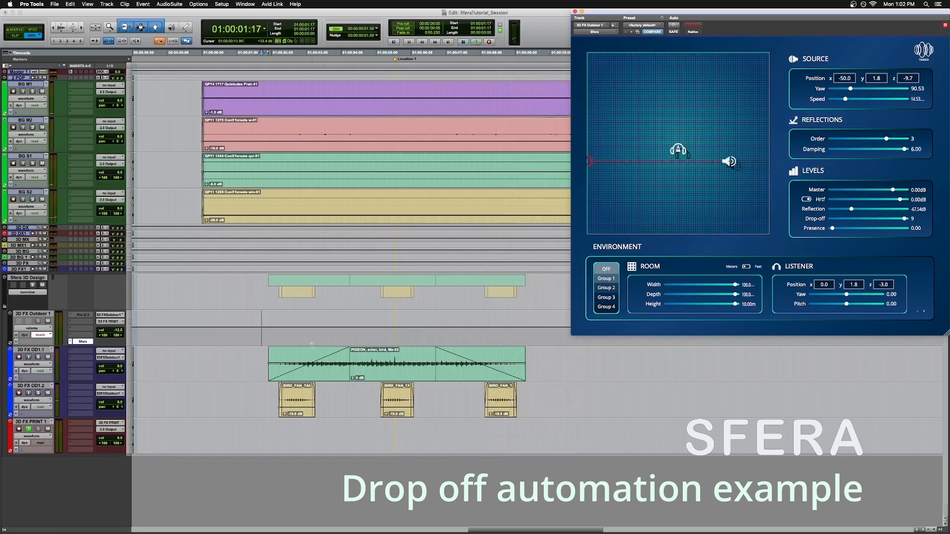
- Show Sfera's dist dropoff automation on 3D FX Outdoor 1, with the playback cursor at 01:00:01:14
click(257, 337)
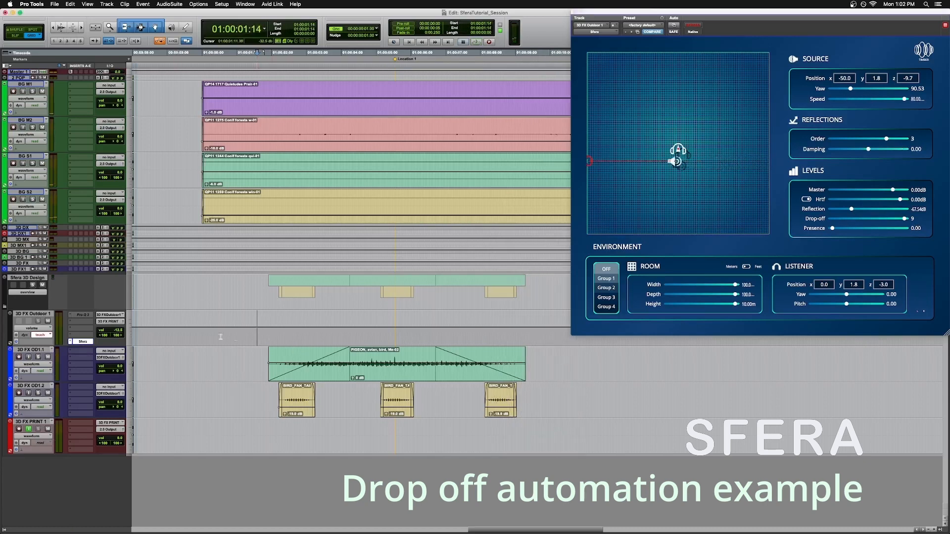
click(26, 329)
mouse_move(50, 368)
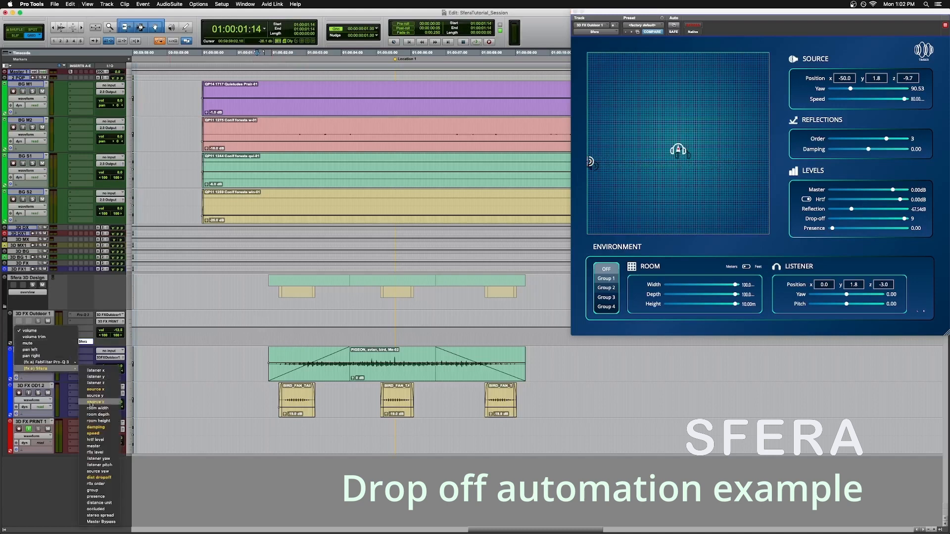
click(99, 478)
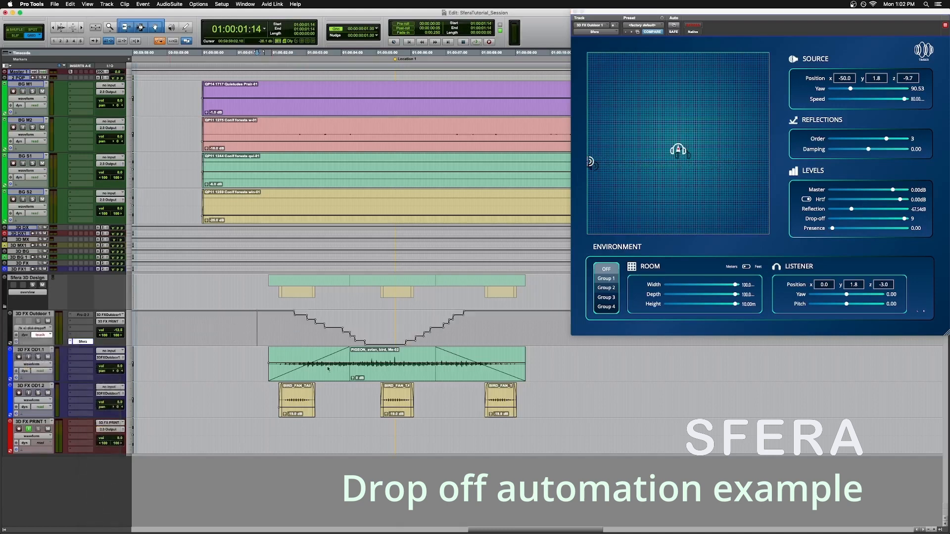
- Delete the stepped breakpoints on the descending half of the drop-off automation, leaving a straight ramp down to its lowest point
click(399, 340)
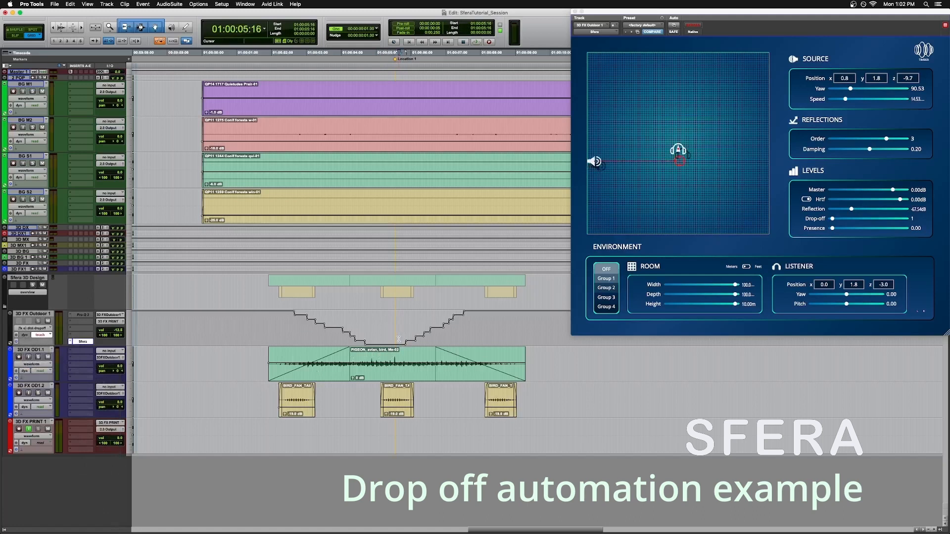
key(t)
key(t)
key(t)
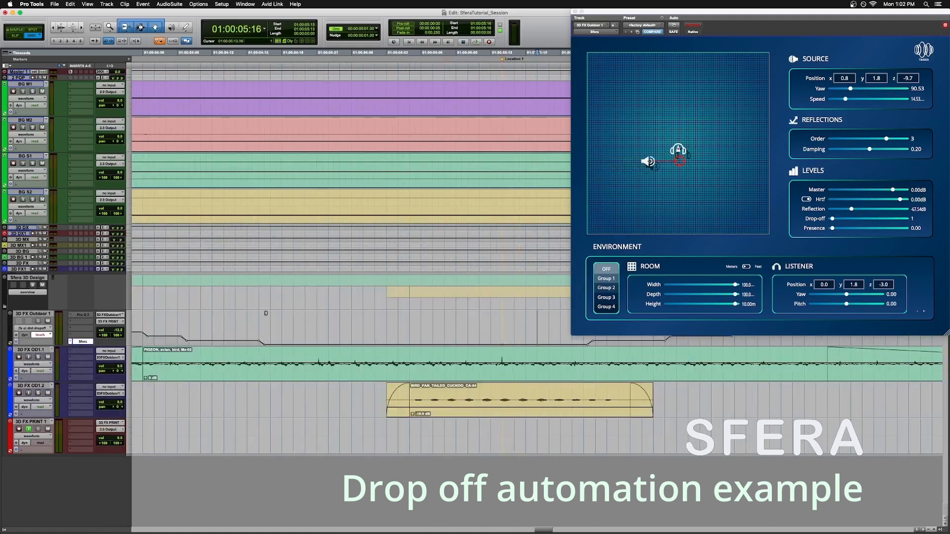
key(r)
key(r)
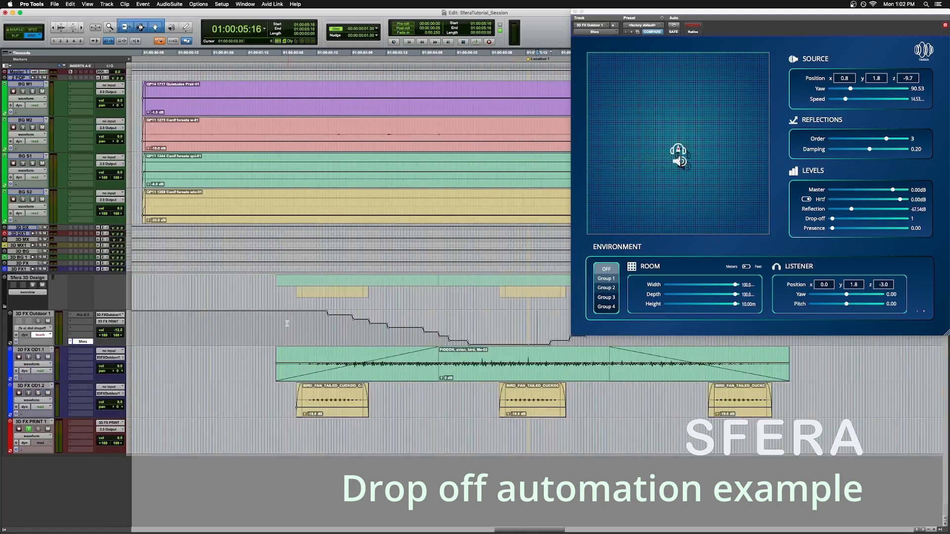
click(287, 324)
key(t)
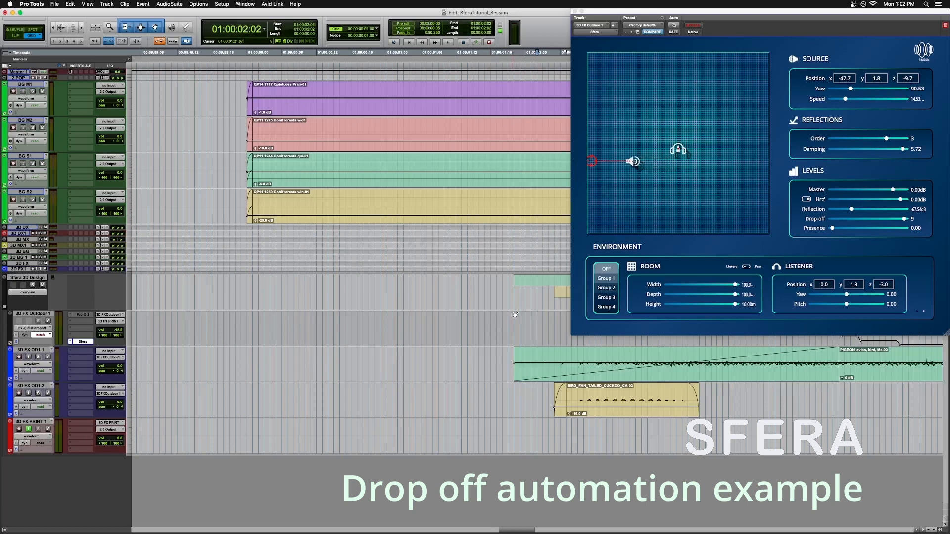
key(r)
key(r)
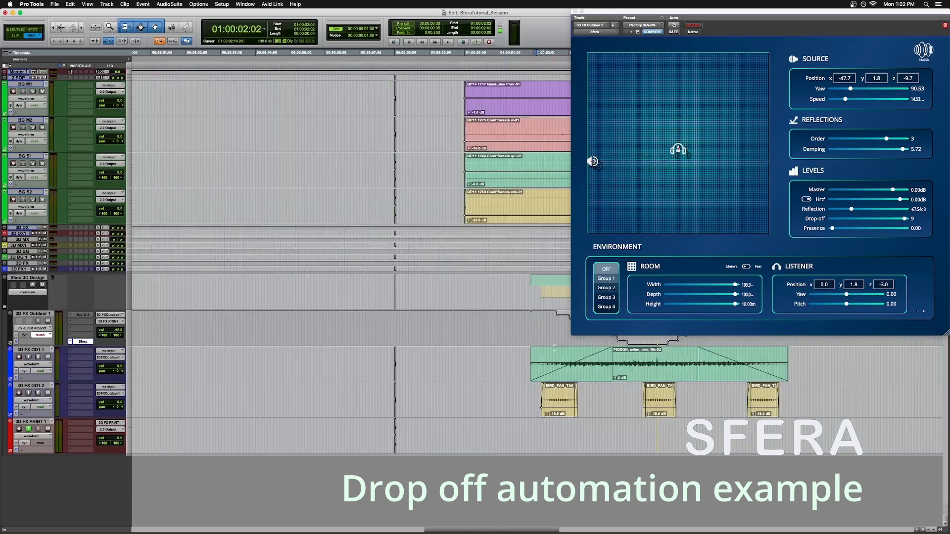
scroll(554, 347, right, 5)
drag(415, 334, 320, 326)
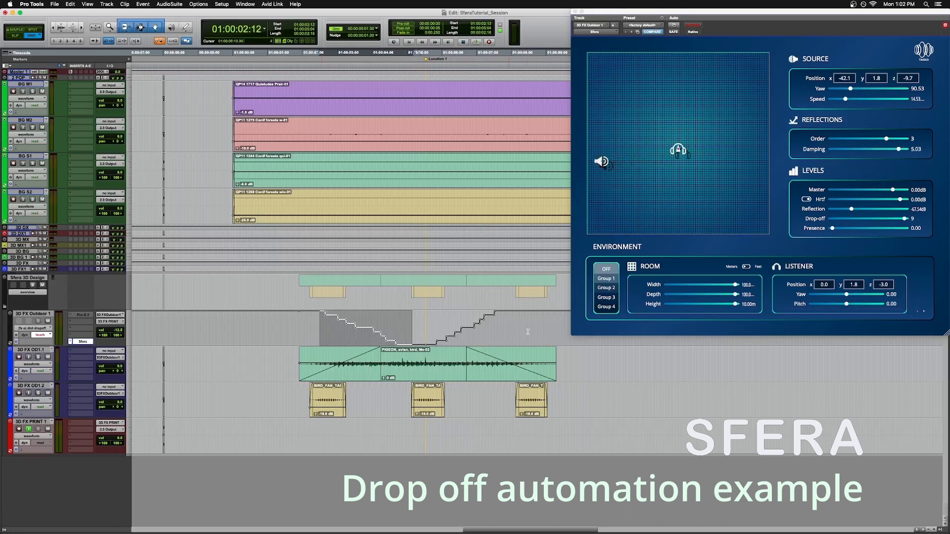
key(Delete)
- Delete the stepped breakpoints on the ascending half of the drop-off automation, leaving a straight ramp up from its lowest point
click(557, 323)
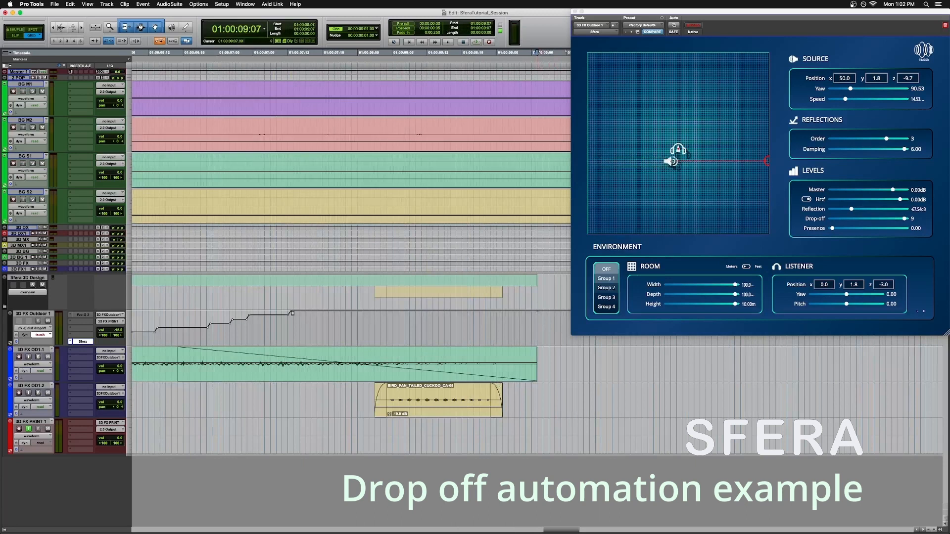
key(super+bracketleft)
drag(472, 330, 293, 328)
key(Delete)
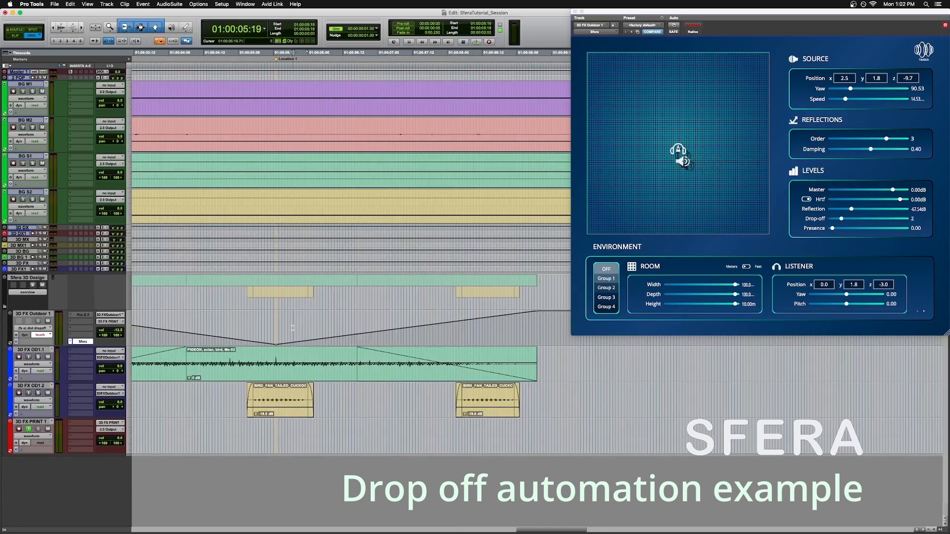
key(super+bracketleft)
- Set 3D FX Outdoor 1's automation mode to read and play through the source movement with the smoothed drop-off
click(38, 330)
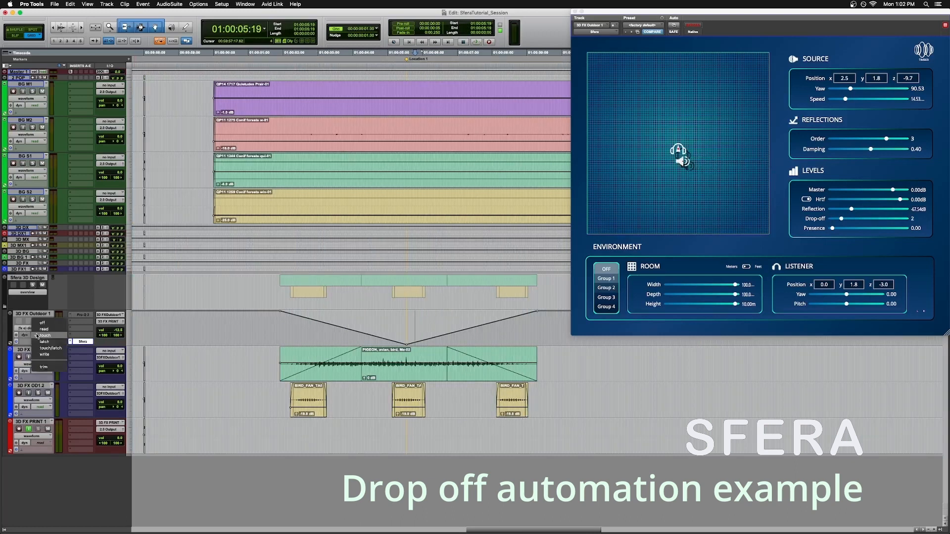
click(40, 327)
click(270, 325)
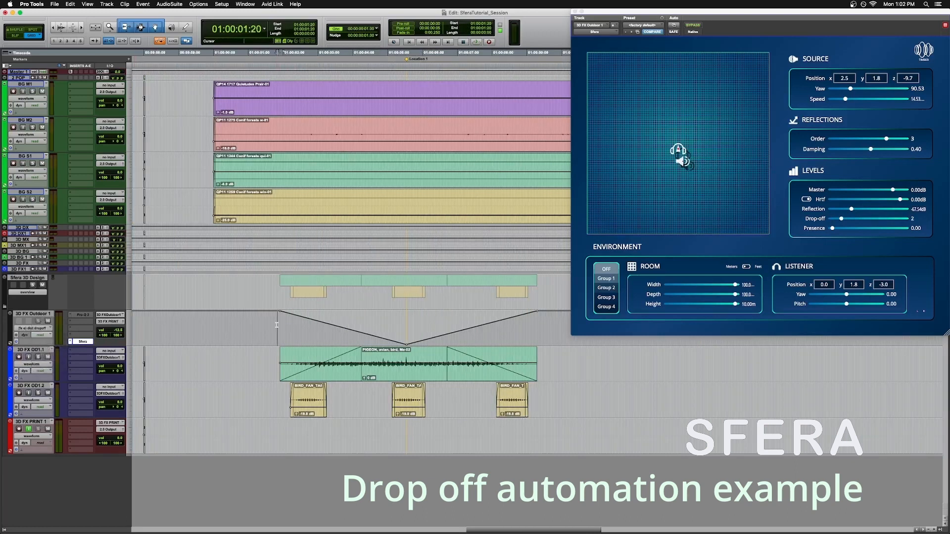
key(space)
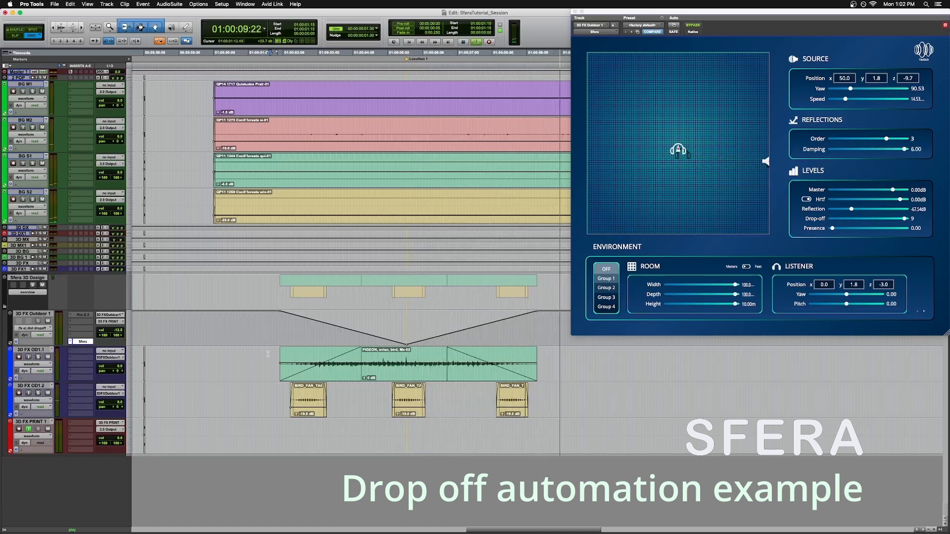
key(space)
- Select the bird clips on 3D FX OD1.1 and OD1.2, raise their clip gain to +6 dB and -13 dB, and audition them
drag(272, 363, 540, 396)
scroll(419, 357, up, 7)
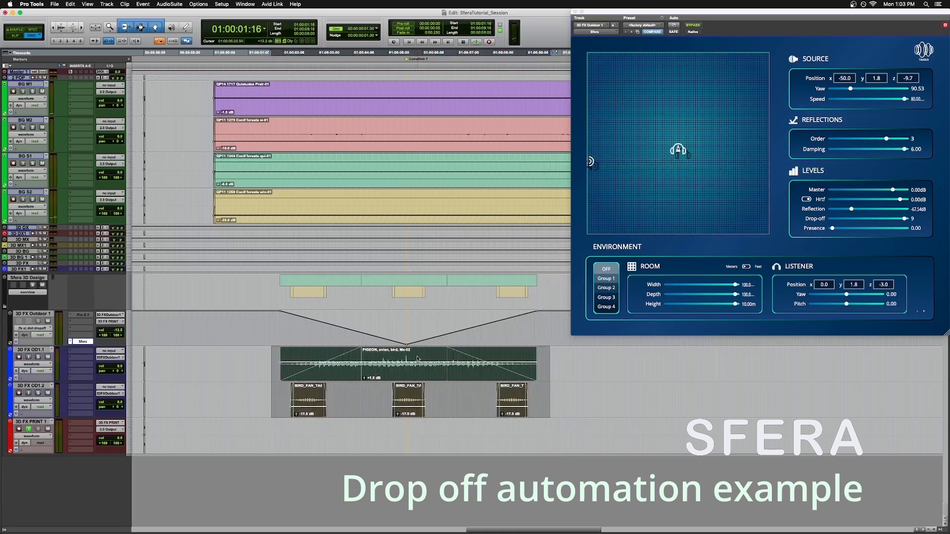
scroll(418, 357, up, 3)
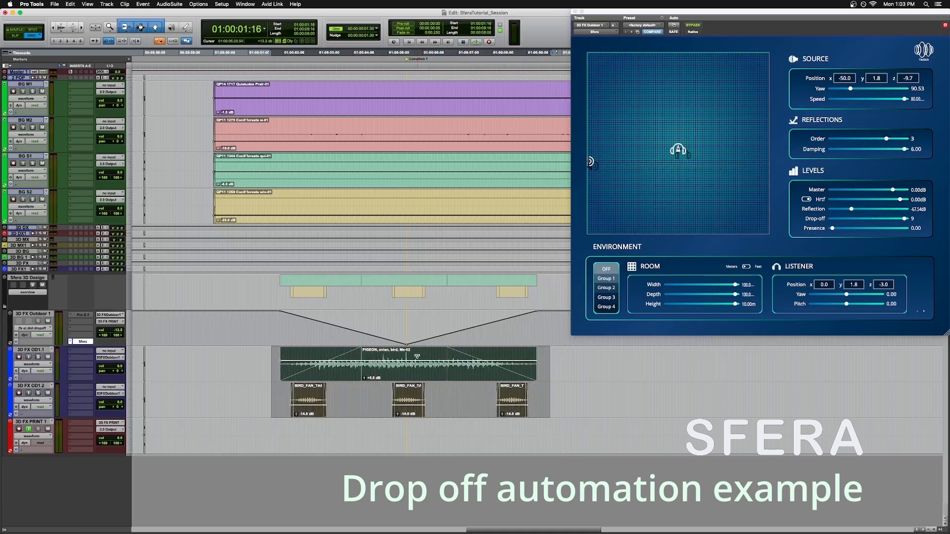
key(space)
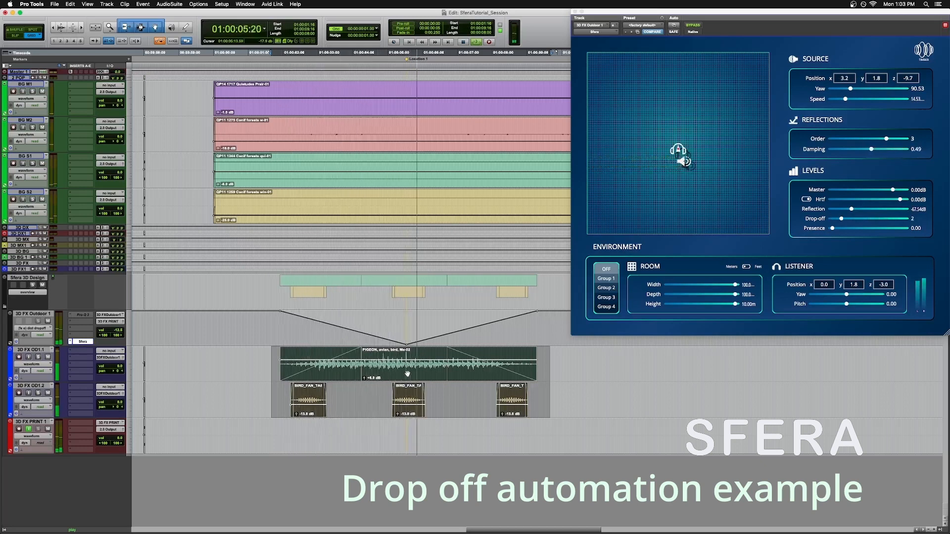
key(space)
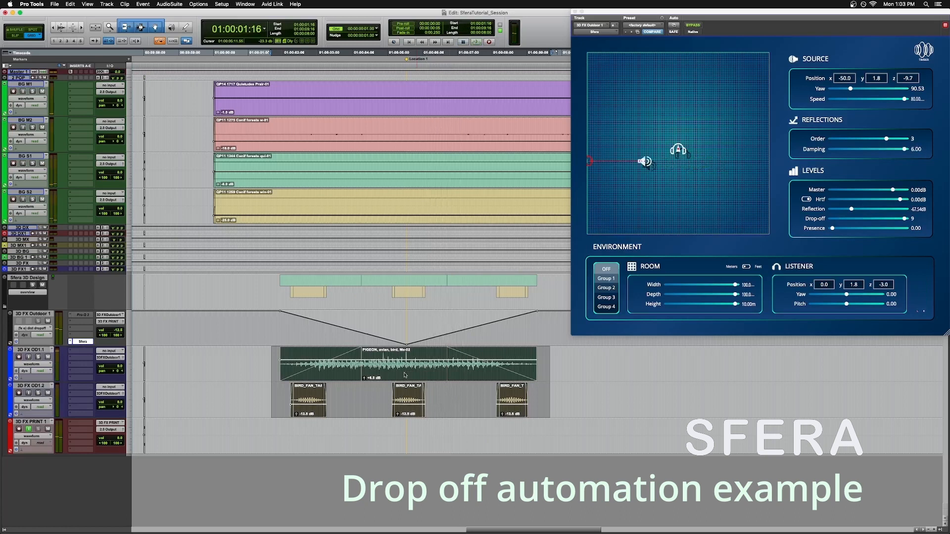
- Raise the clip gain to +10 dB for the pigeon and -9 dB for the cuckoo clips while auditioning the movement
key(space)
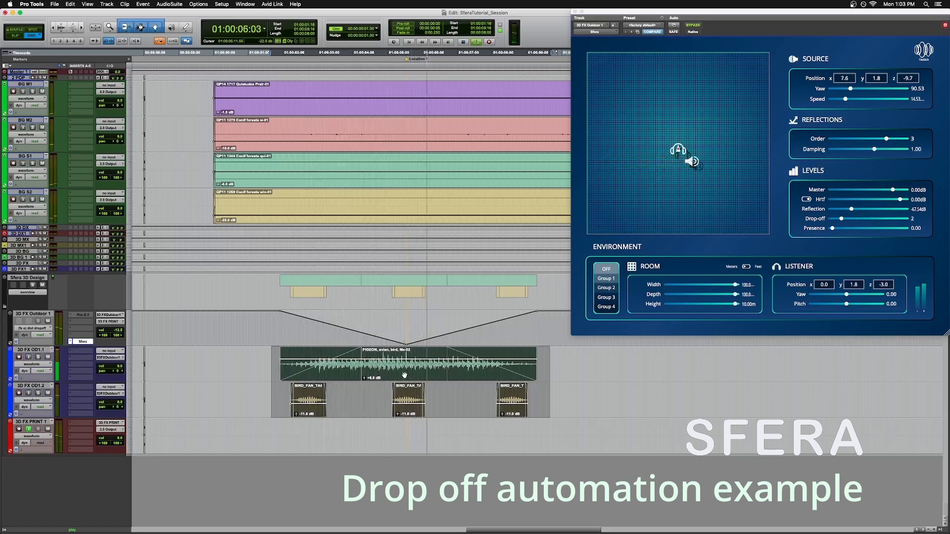
key(space)
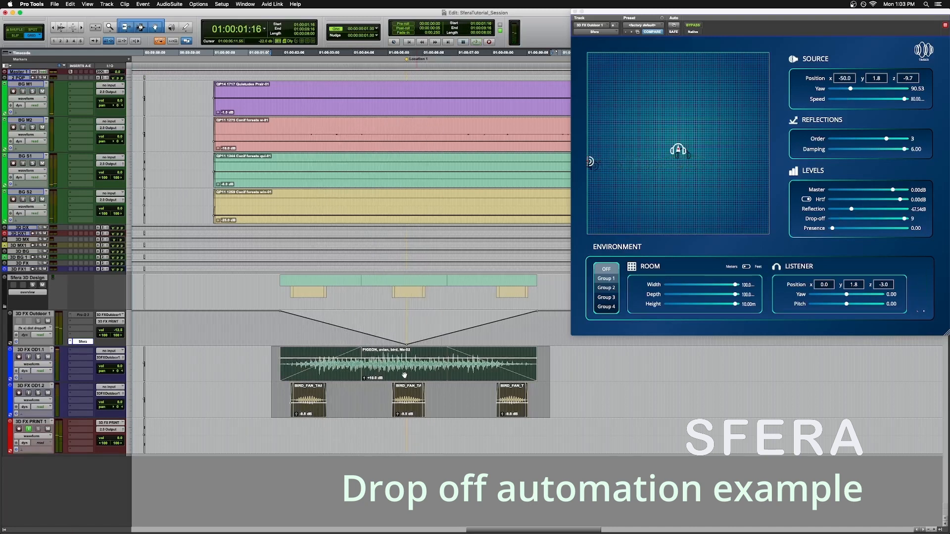
key(space)
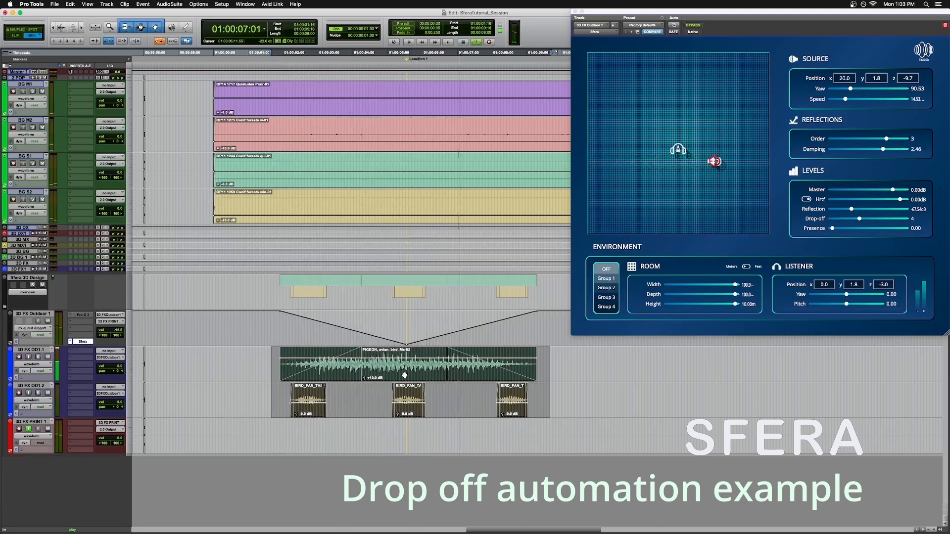
key(space)
- Raise the clip gain to +14 dB for the pigeon and -5 dB for the cuckoo clips, auditioning between changes
key(ctrl+shift+Up)
key(ctrl+shift+Up)
key(ctrl+shift+Up)
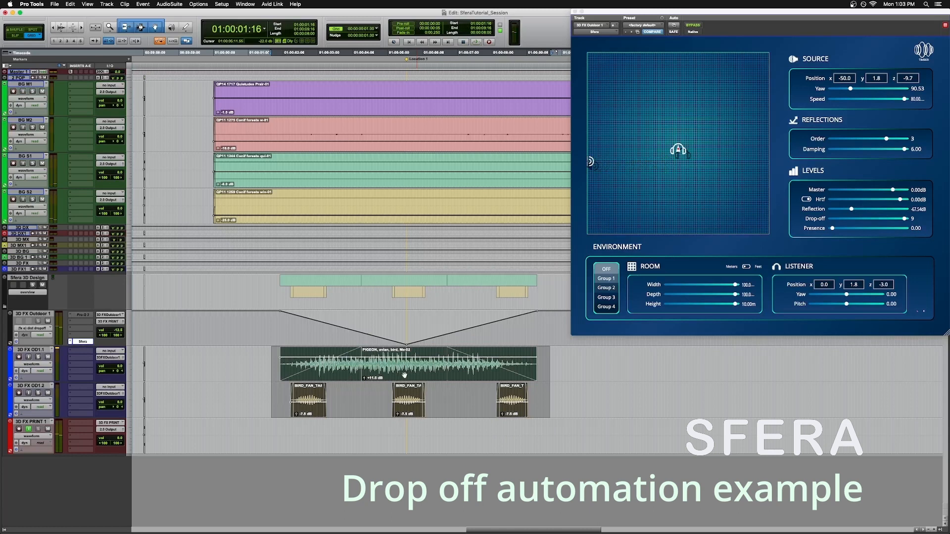
key(ctrl+shift+Up)
key(space)
key(ctrl+shift+Up)
key(ctrl+shift+Up)
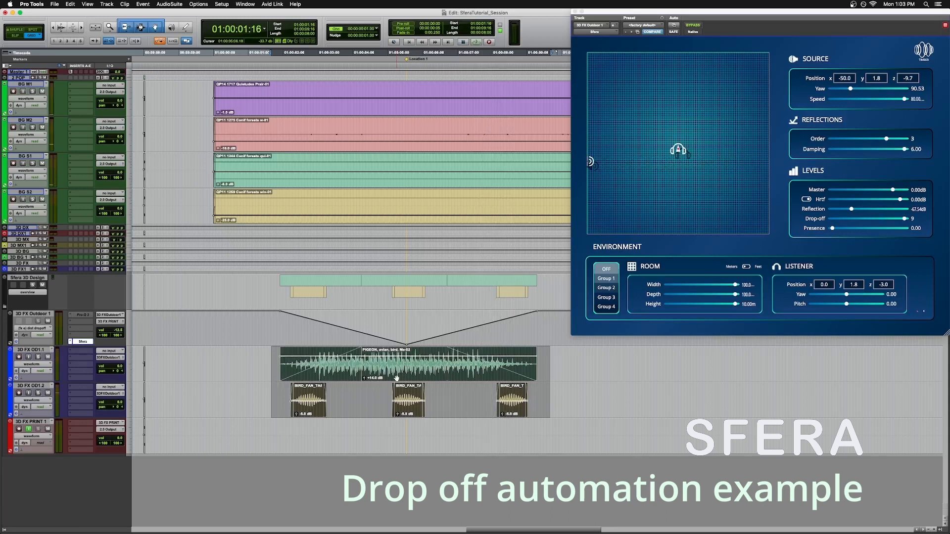
key(space)
click(272, 331)
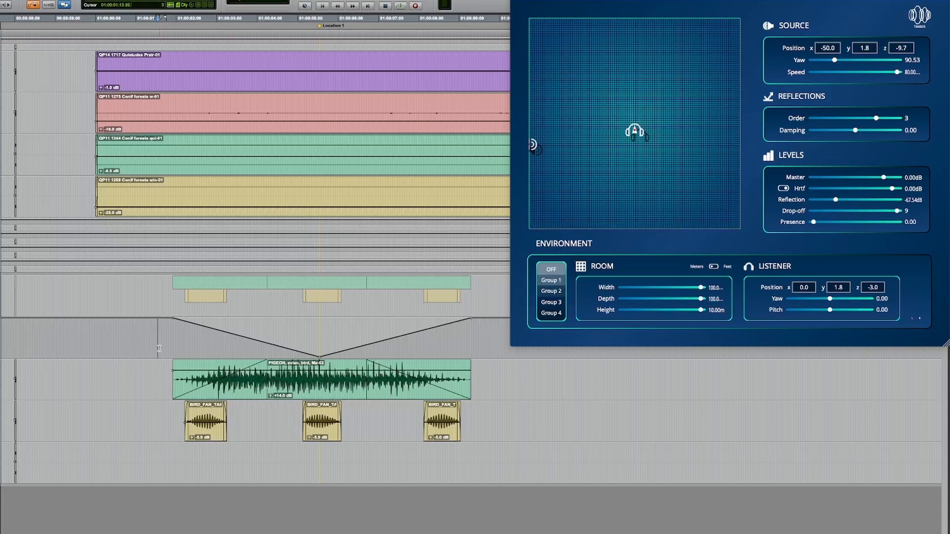
- Show the volume automation on 3D FX Outdoor 1 and set the track's automation mode to touch
click(171, 335)
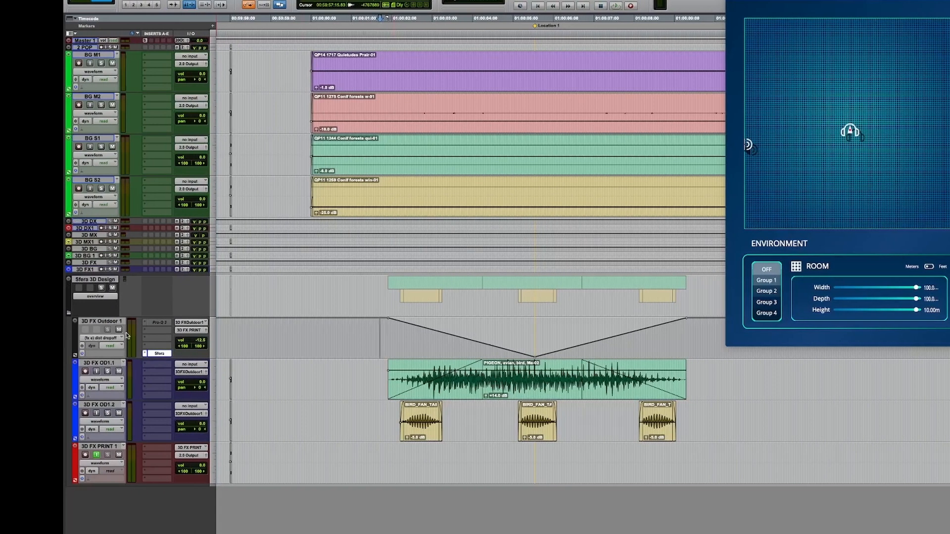
click(111, 339)
mouse_move(117, 339)
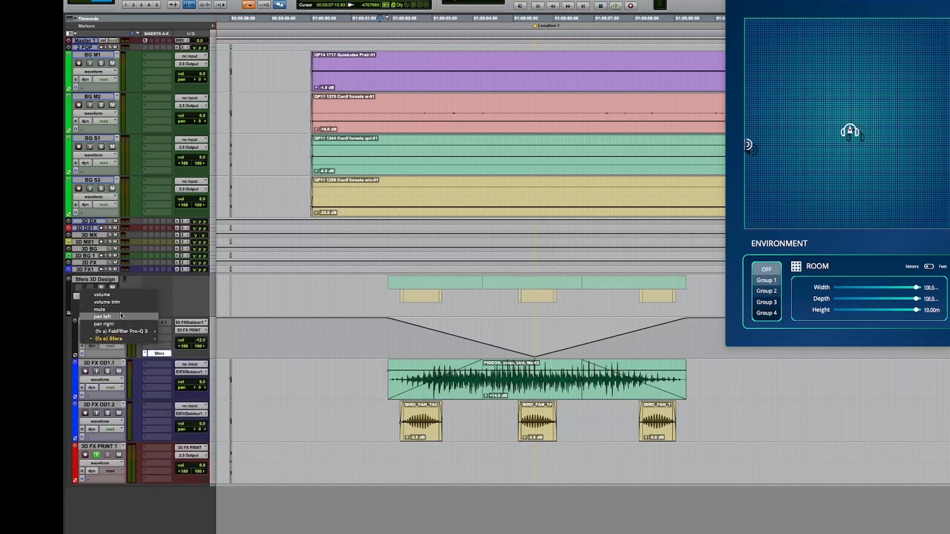
click(102, 294)
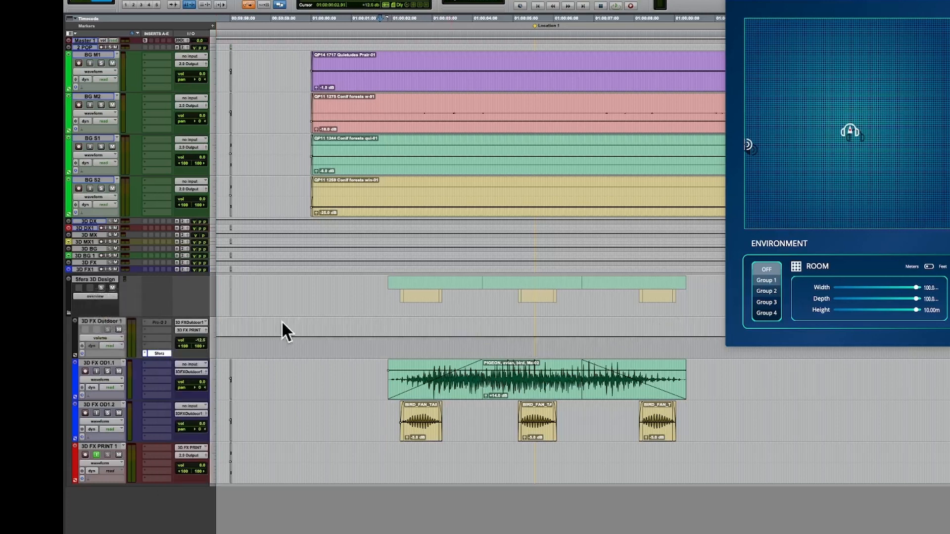
click(116, 349)
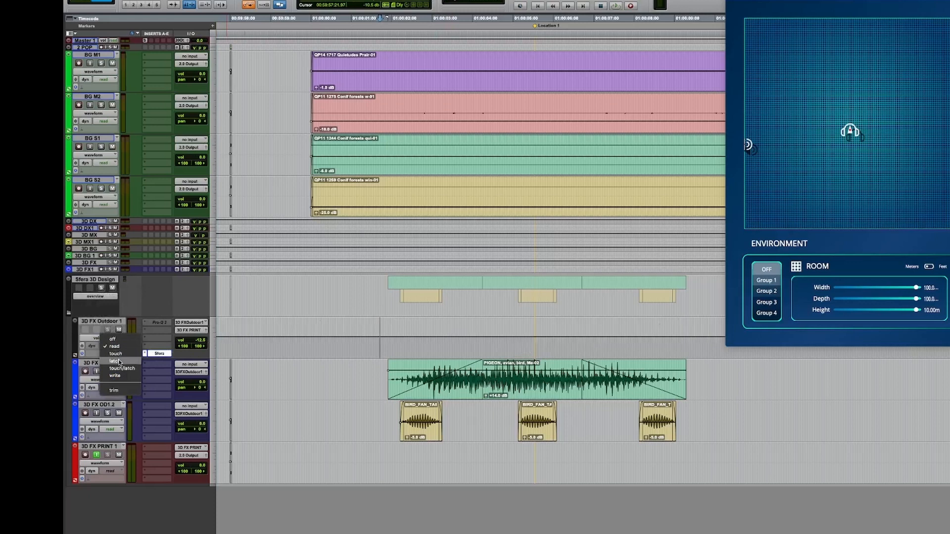
click(211, 353)
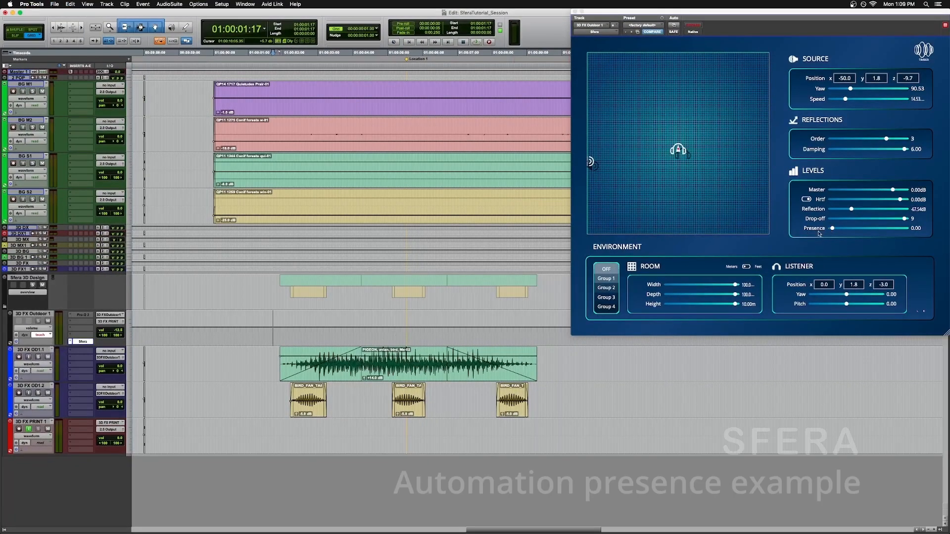
- Record presence automation during playback, raising it to 1.00 as the birds pass the listener and lowering it to 0.00
drag(833, 229, 811, 226)
key(space)
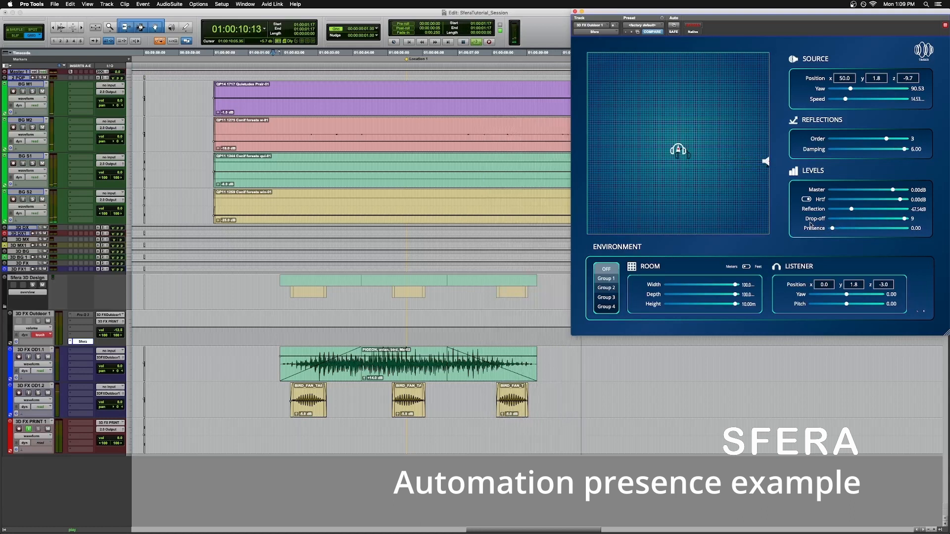
key(space)
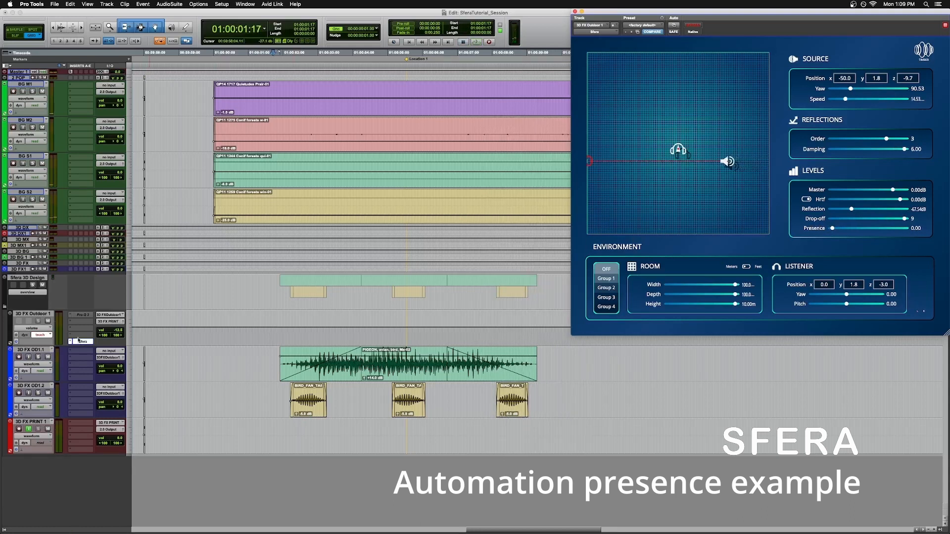
- Display the Sfera presence automation on 3D FX Outdoor 1 and set the automation mode to read
click(45, 337)
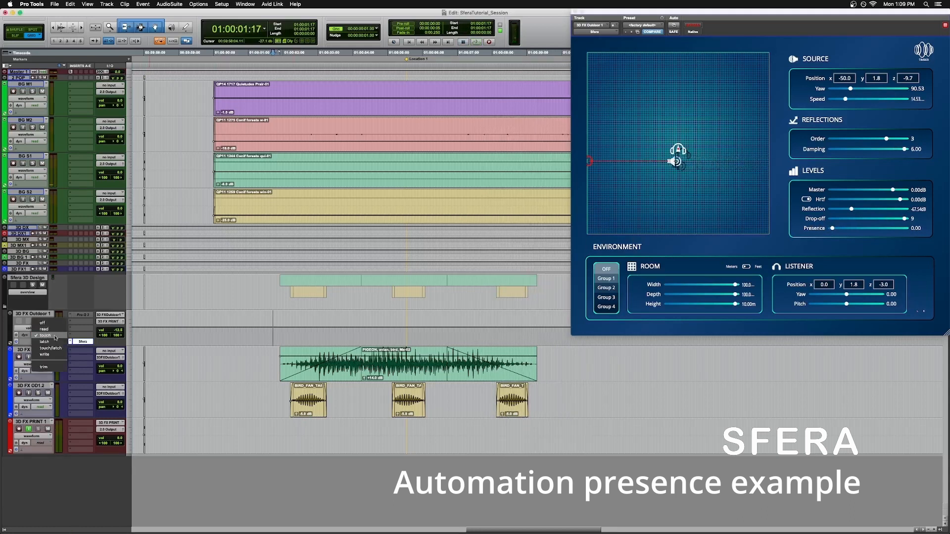
click(56, 338)
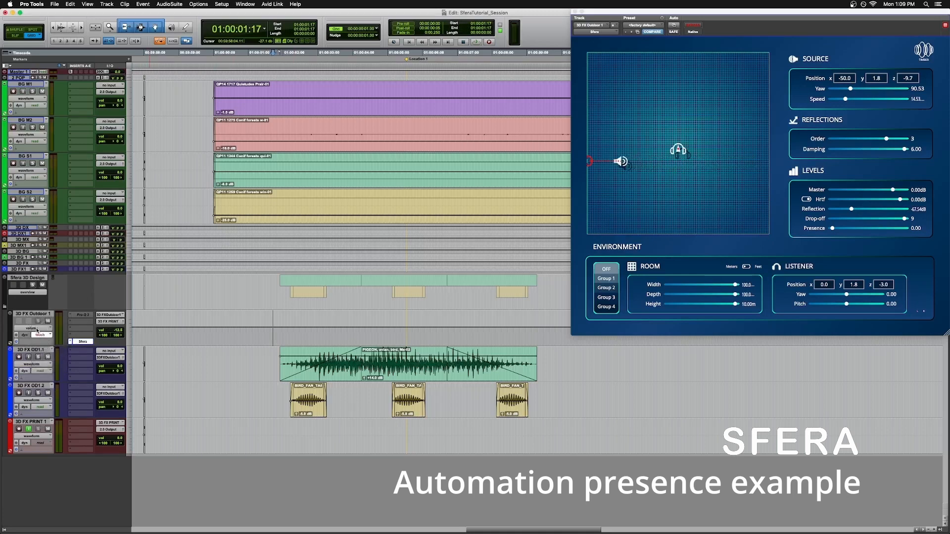
click(37, 331)
mouse_move(55, 369)
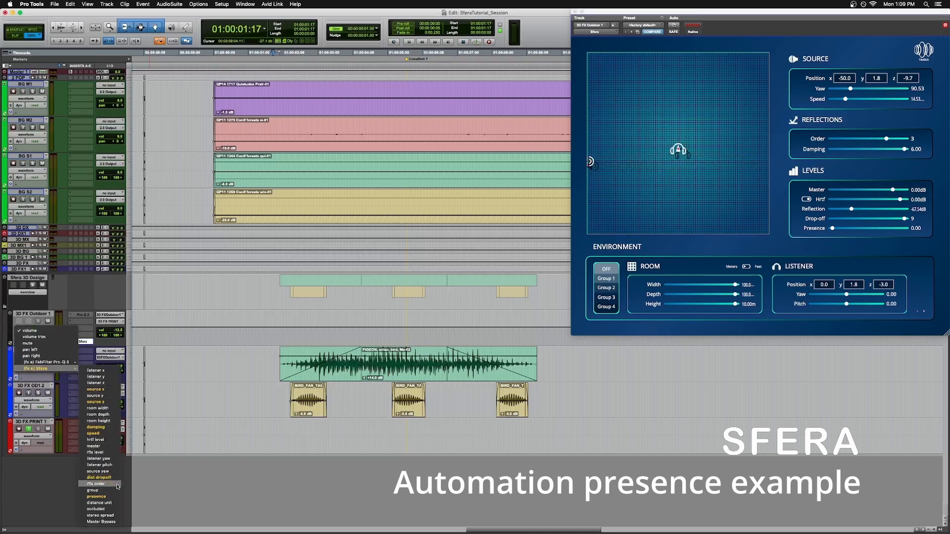
click(105, 496)
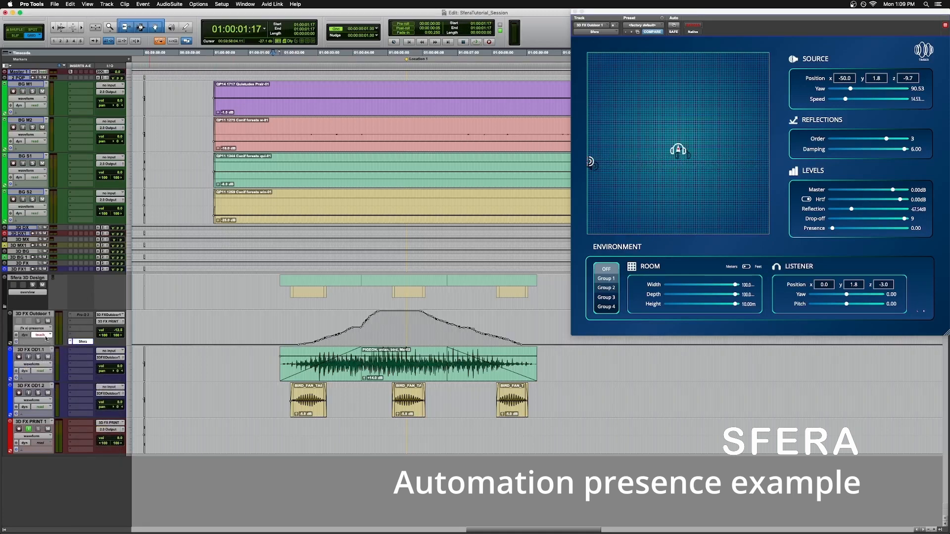
click(46, 338)
click(46, 333)
- Add a presence breakpoint at the peak of the curve, near the Location 1 marker
click(408, 320)
key(t)
key(t)
key(t)
key(t)
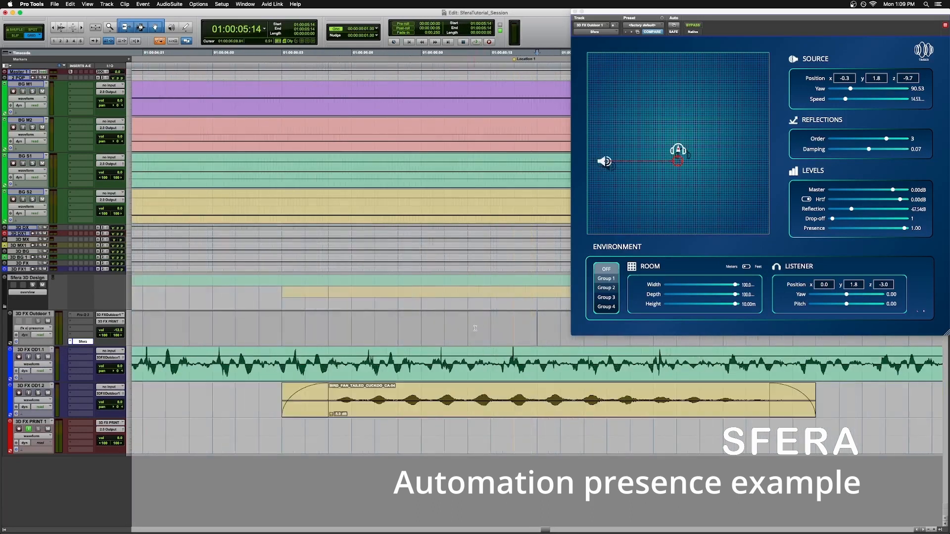
click(514, 313)
key(r)
key(r)
key(r)
key(r)
- Add a presence breakpoint at the pigeon clip's start and delete the points between it and the peak
click(413, 333)
key(t)
key(t)
key(t)
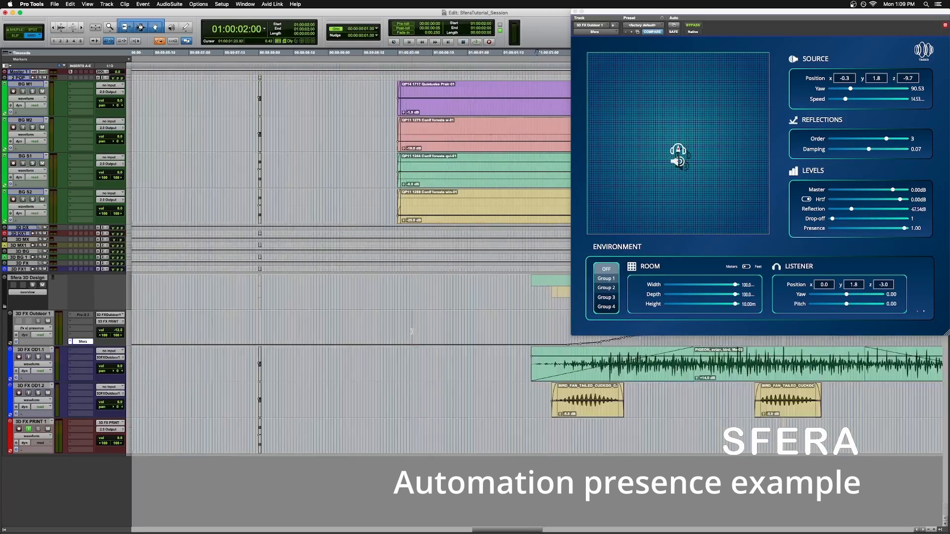
click(515, 345)
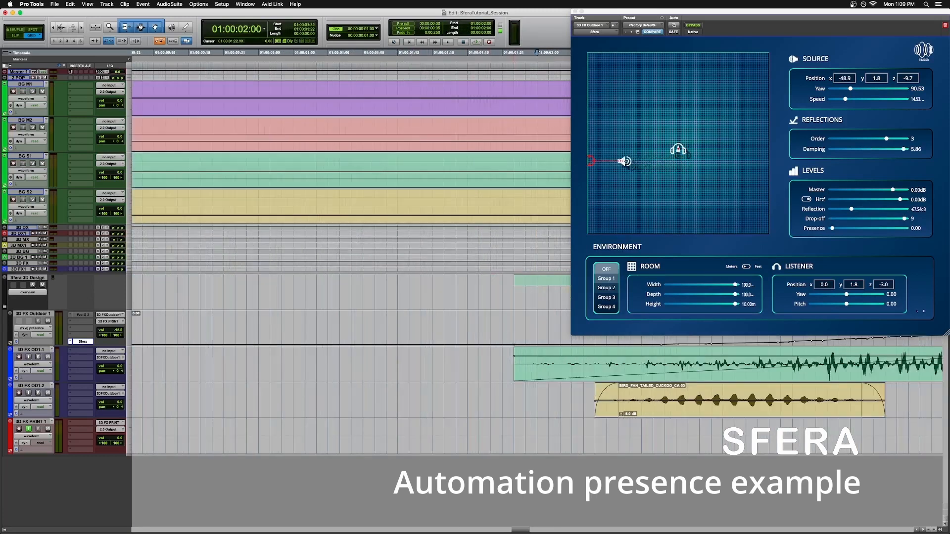
key(r)
key(r)
key(r)
scroll(544, 338, right, 3)
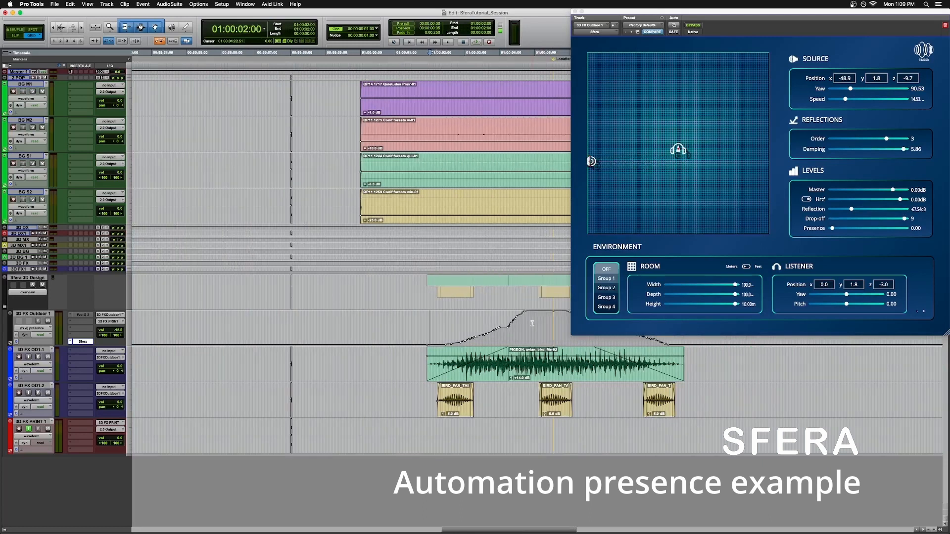
drag(533, 324, 441, 324)
key(BackSpace)
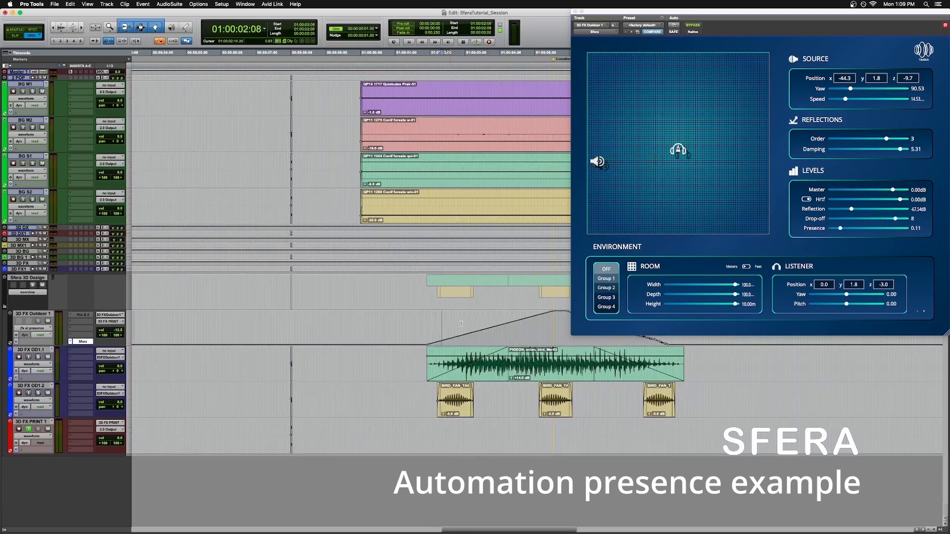
- Add a presence breakpoint at the pigeon clip's end and delete the points between the peak and it
scroll(536, 334, right, 3)
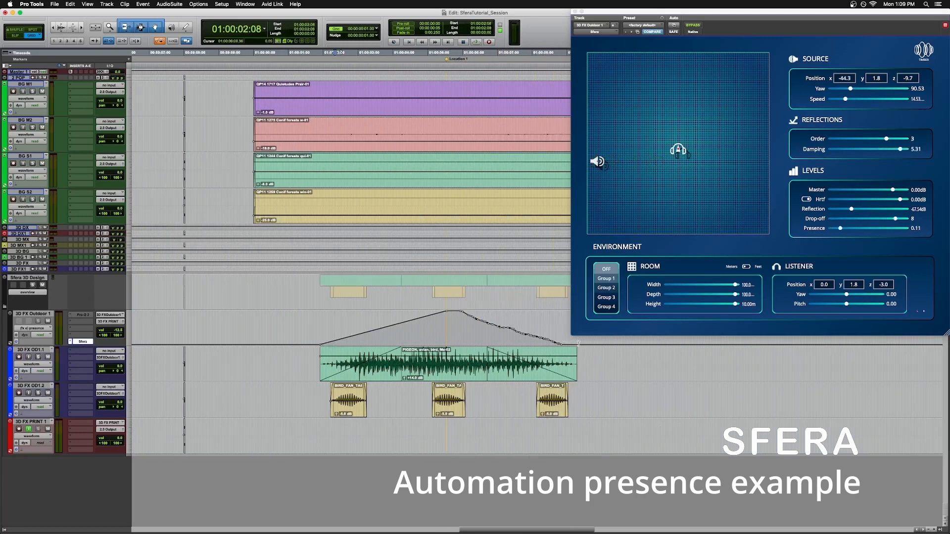
click(579, 343)
key(t)
key(t)
key(t)
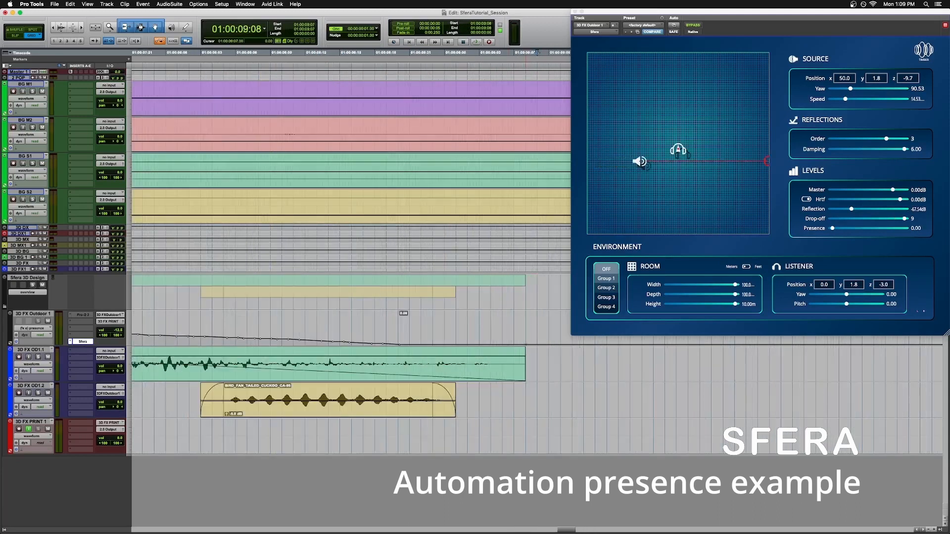
key(r)
key(r)
drag(523, 326, 291, 327)
key(Delete)
key(r)
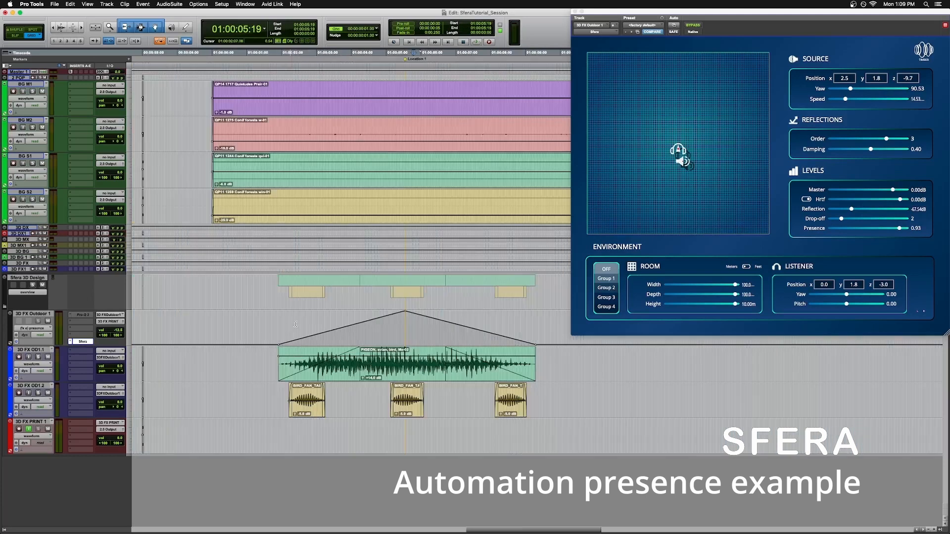
- Place the cursor just before the bird clips and play through the movement with the smoothed presence
click(274, 329)
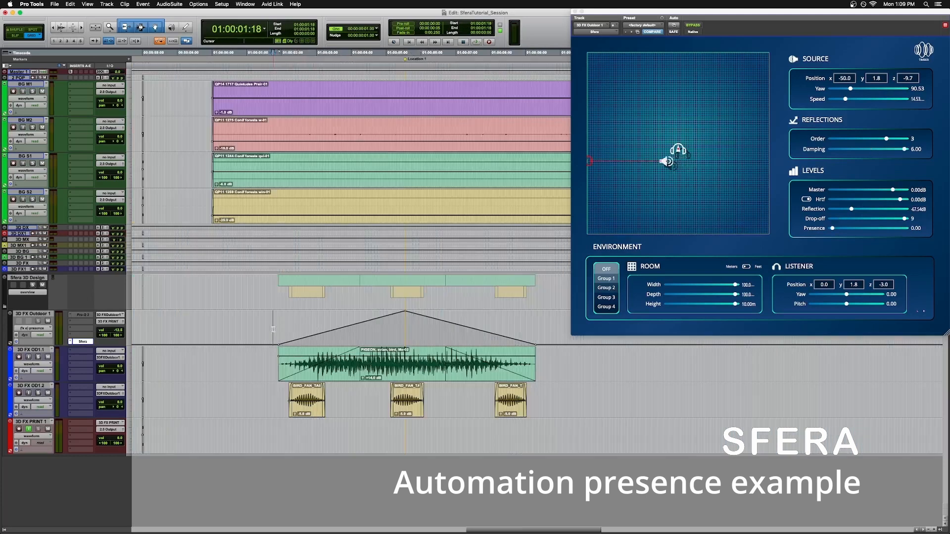
click(264, 329)
key(space)
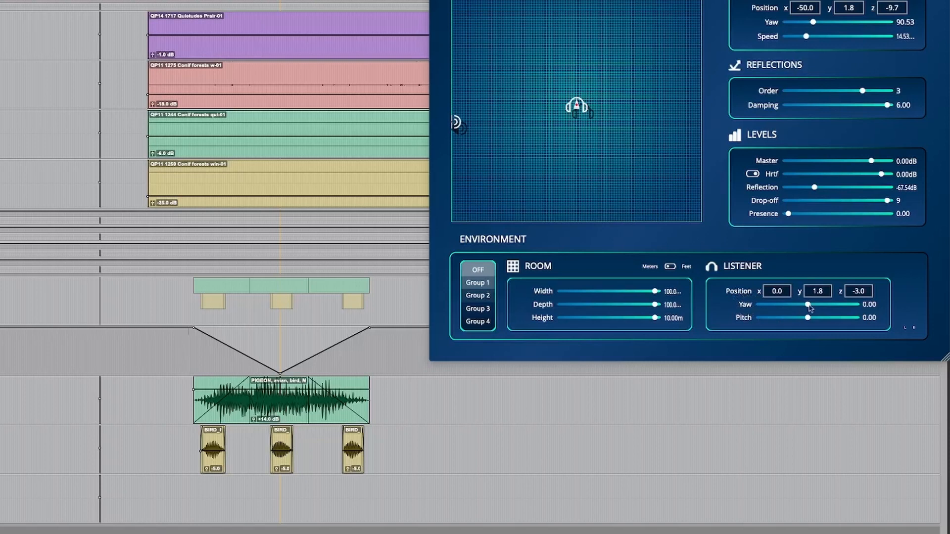
- Adjust the listener's yaw and pitch, leaving both at -0.09
drag(808, 306, 838, 306)
mouse_move(808, 318)
mouse_down()
mouse_move(757, 323)
mouse_move(844, 320)
mouse_move(815, 332)
mouse_up()
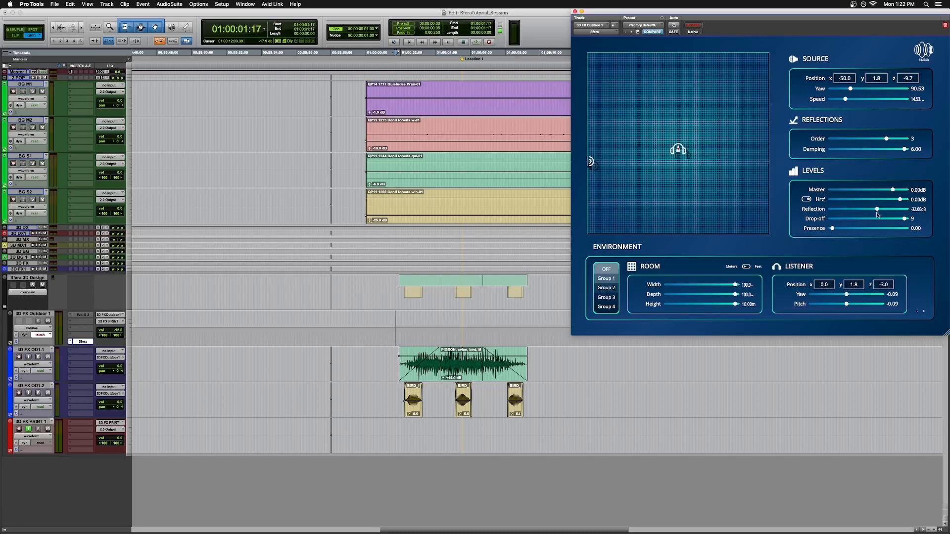
- Write reflection level automation at about -33 dB while playing the bird movement in touch mode
key(space)
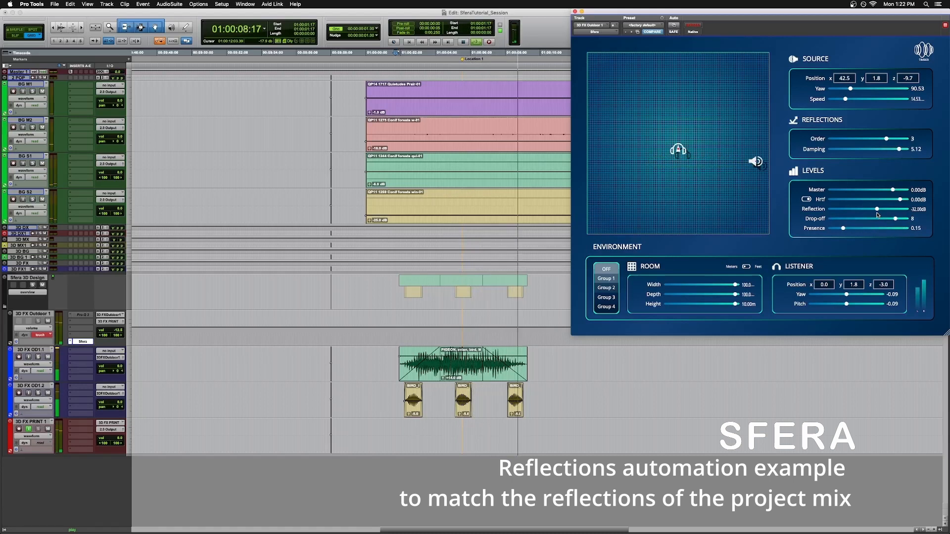
key(space)
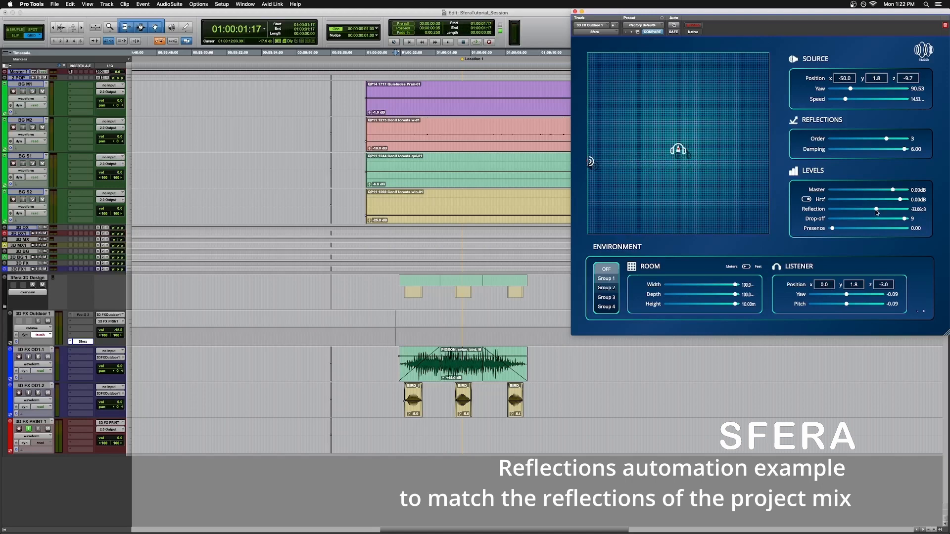
key(space)
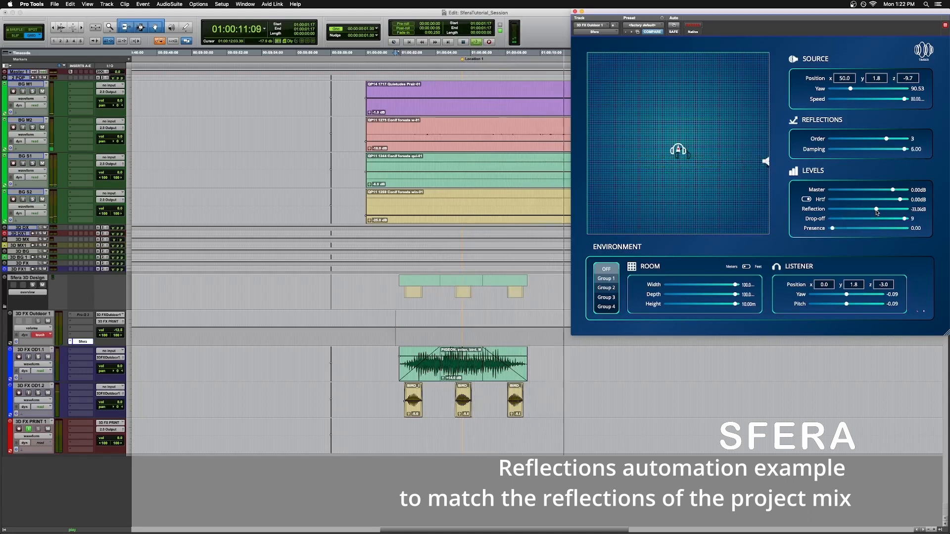
key(space)
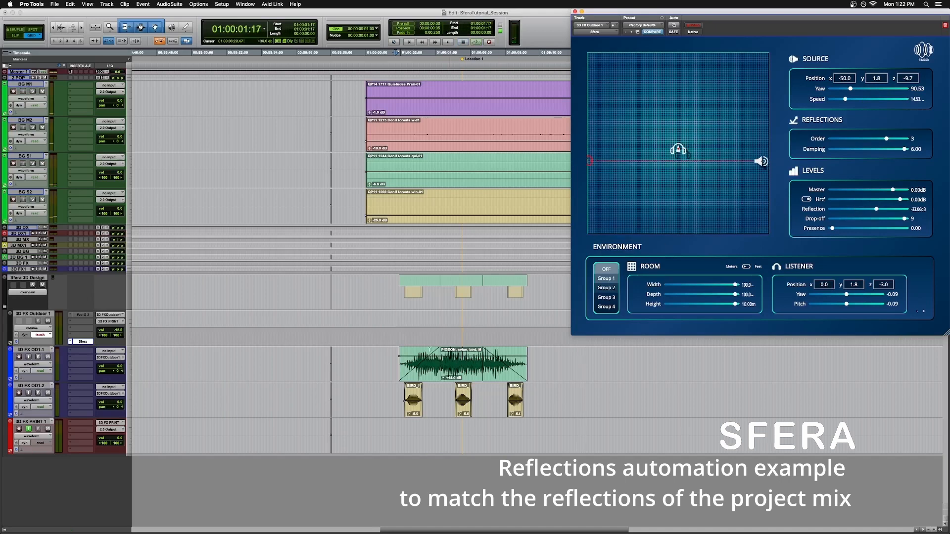
- Set 3D FX Outdoor 1's automation mode to read and play the movement from just before the bird clips
click(393, 338)
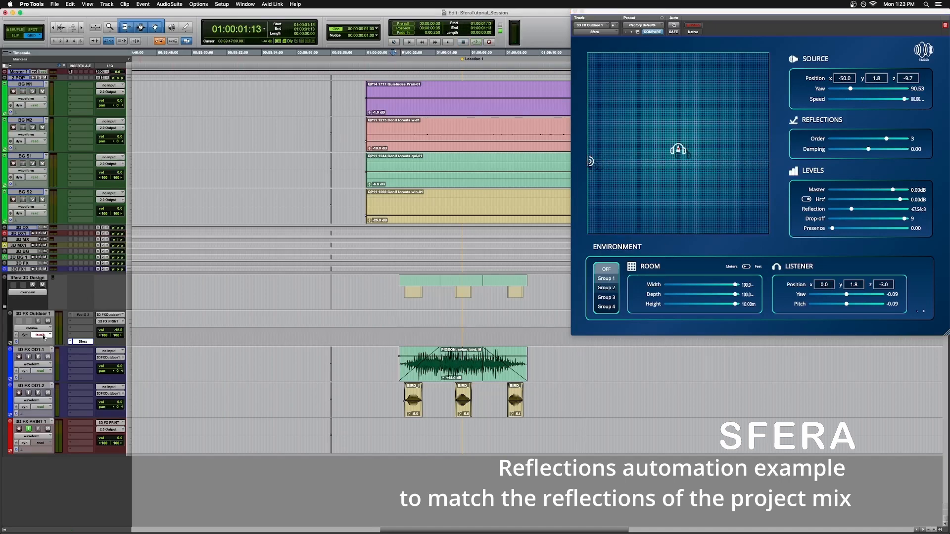
click(44, 338)
click(44, 329)
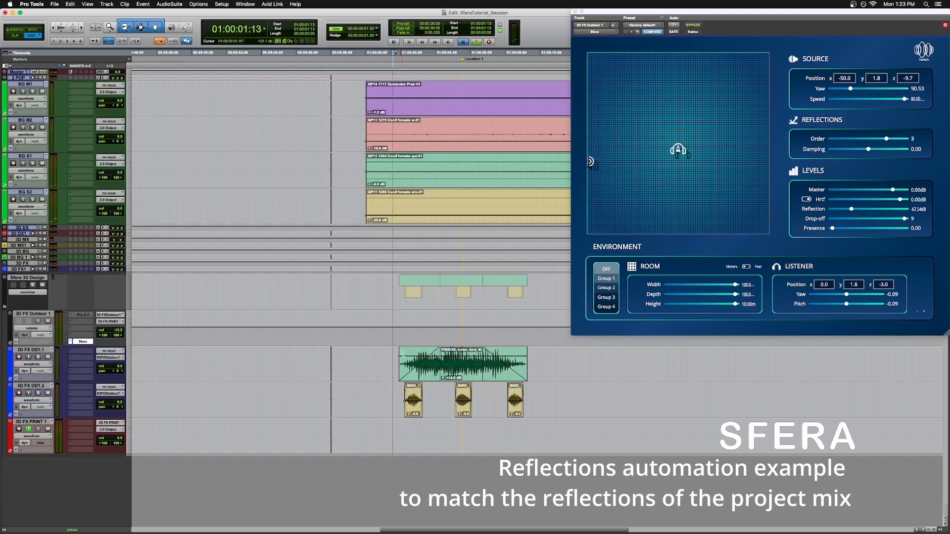
key(space)
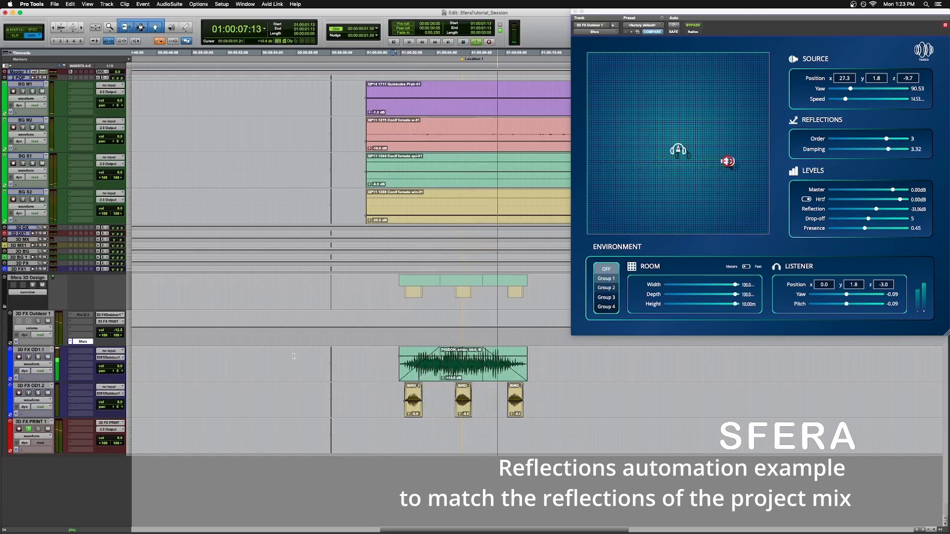
key(space)
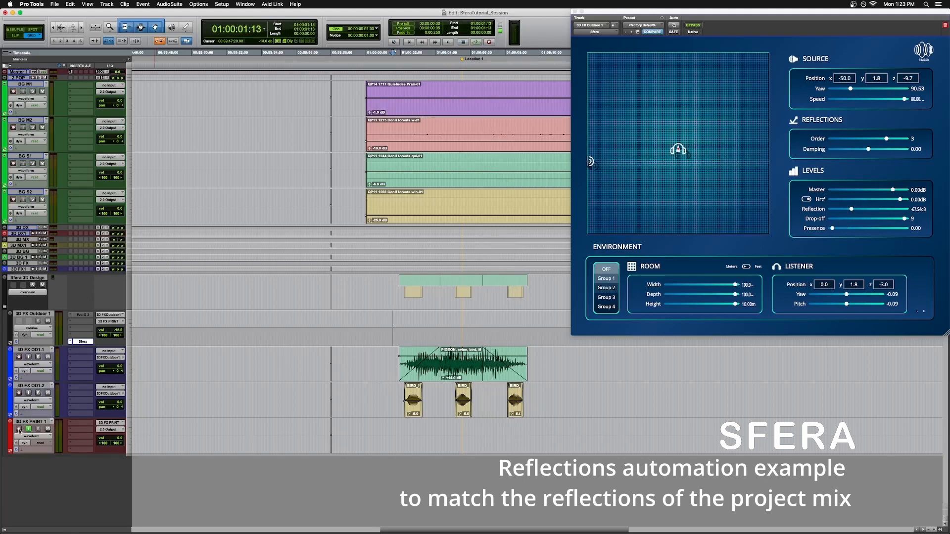
- Select from the pigeon clip's start to past its end and record the bird movement onto 3D FX PRINT 1
click(457, 375)
drag(542, 351, 554, 351)
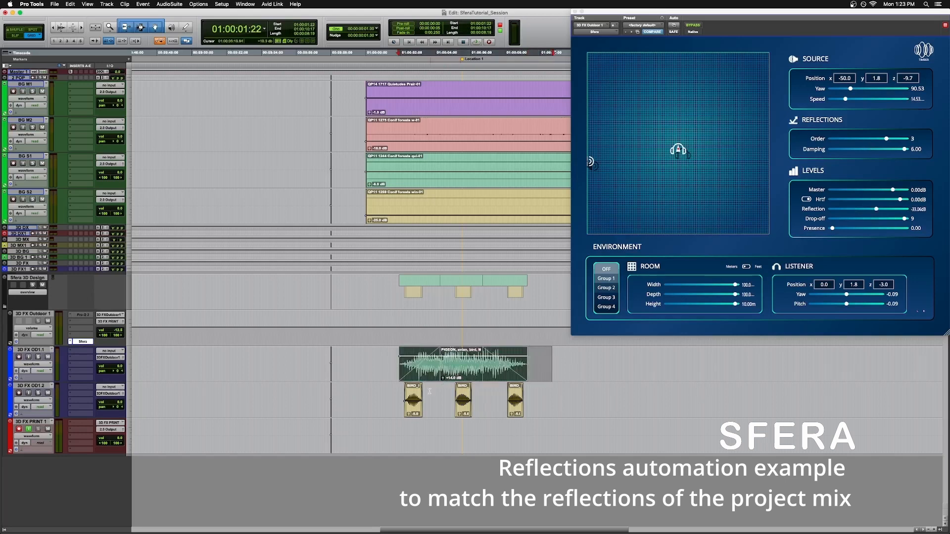
key(space)
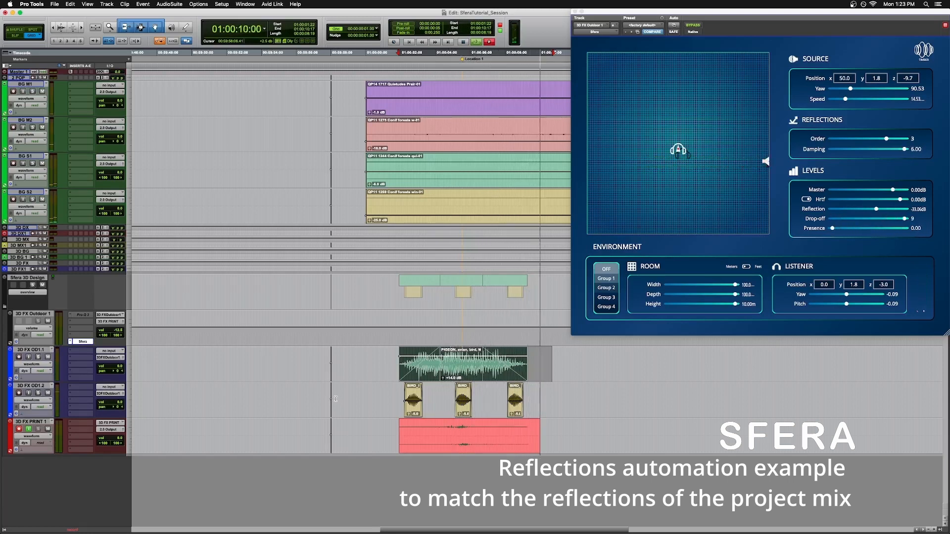
- Audition the new recording with 3D FX PRINT 1 soloed and rename its clip and disk file 3D FX Bird Fly By 1
click(417, 425)
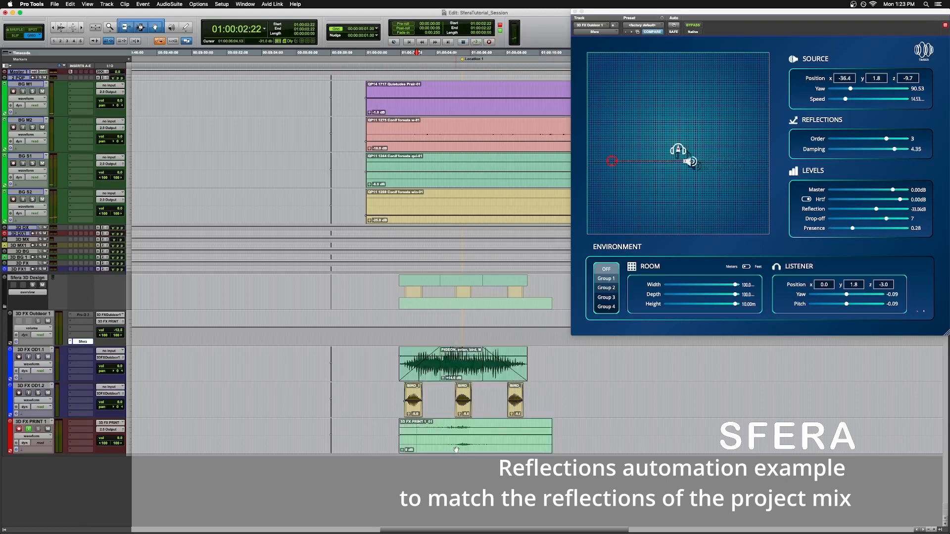
key(shift+s)
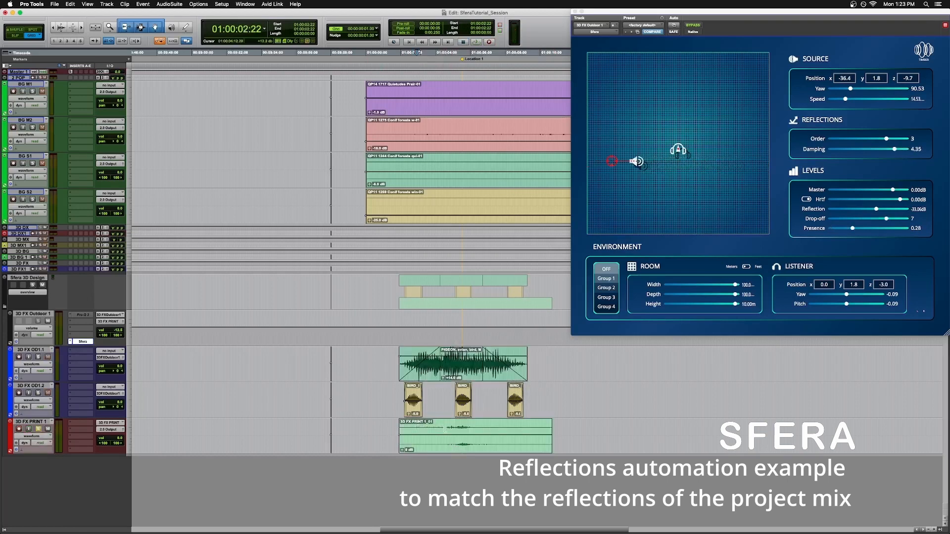
double_click(441, 444)
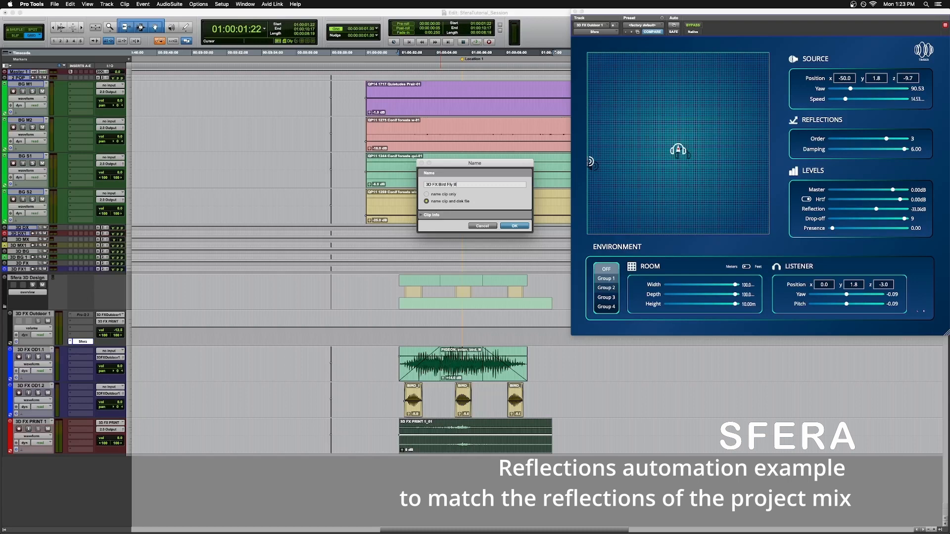
key(Return)
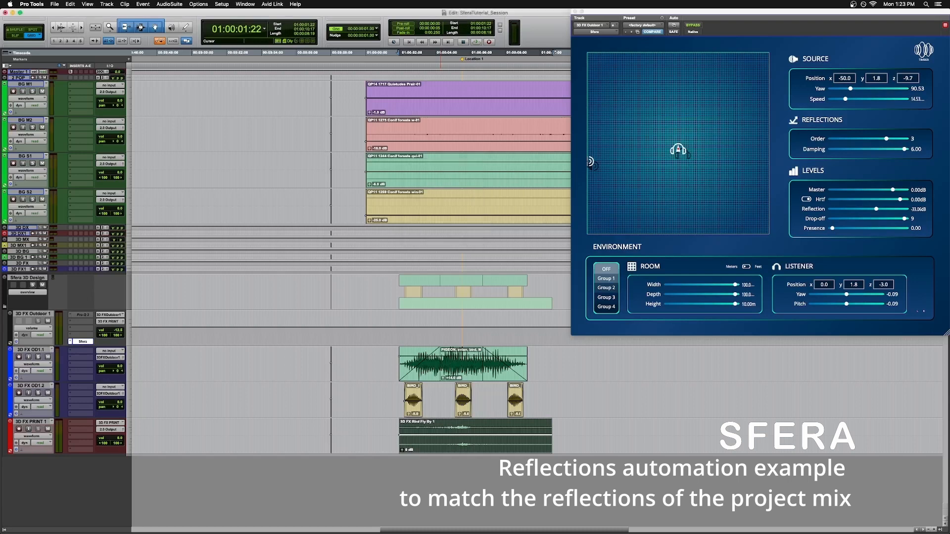
- Add a short fade-in at the start of the printed 3D FX Bird Fly By 1 clip
key(t)
key(t)
key(t)
key(t)
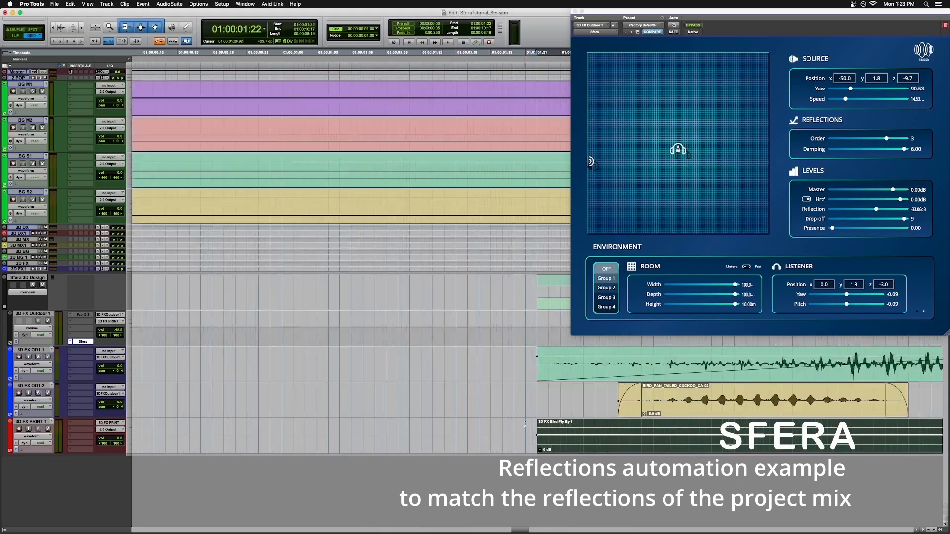
drag(525, 424, 548, 427)
key(f)
key(r)
key(r)
key(r)
key(r)
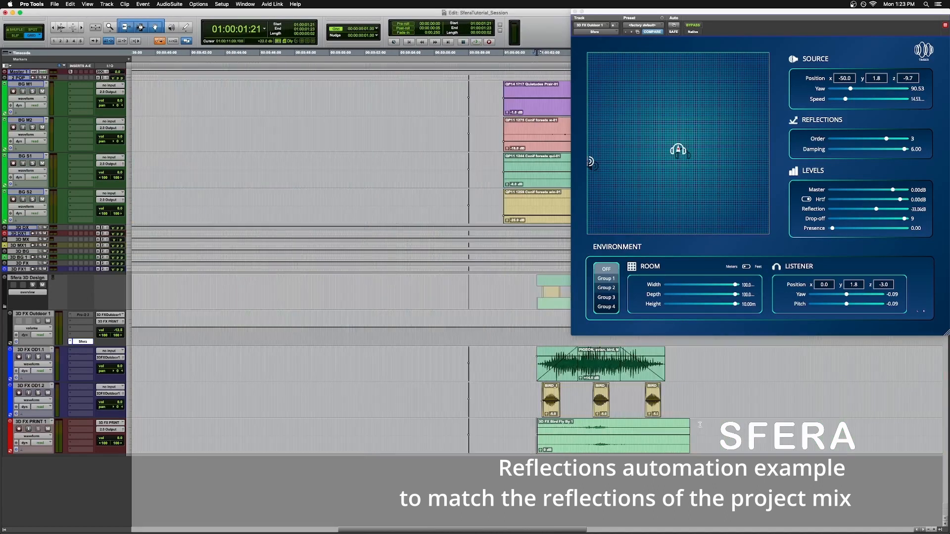
- Undo the fade-out on the printed fly-by clip and create a shorter one at the clip's end
click(697, 425)
key(t)
key(t)
key(t)
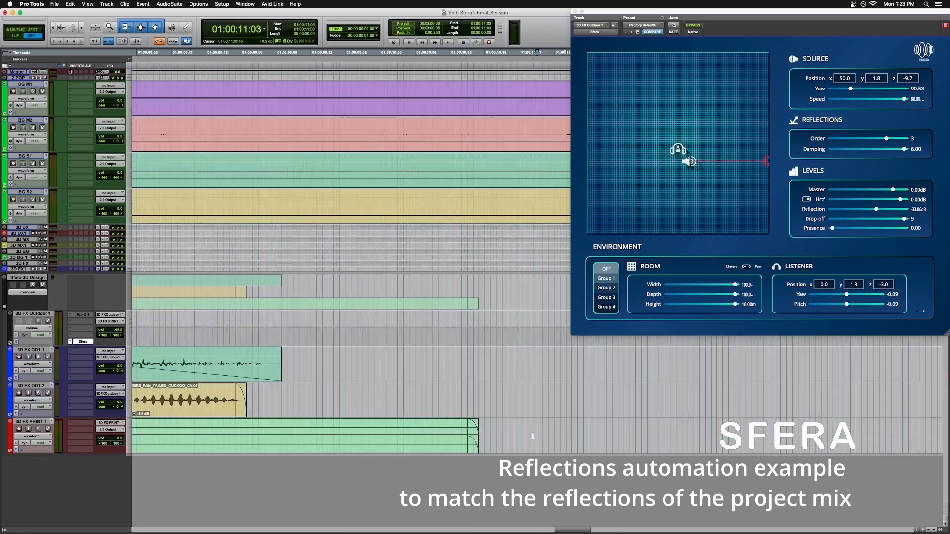
key(super+z)
drag(490, 423, 471, 426)
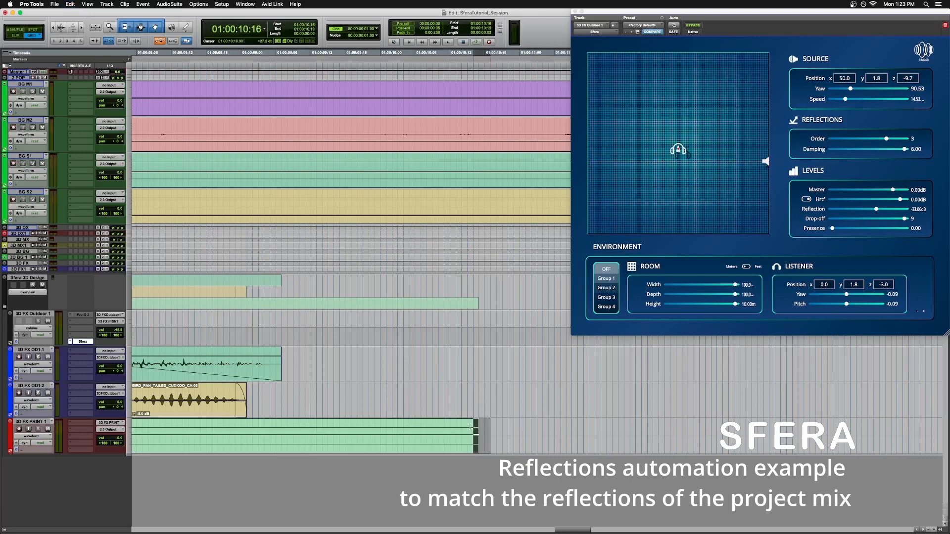
key(r)
key(r)
key(r)
- Play the printed bird fly-by from just before the clip, both soloed and together with the other tracks
click(448, 424)
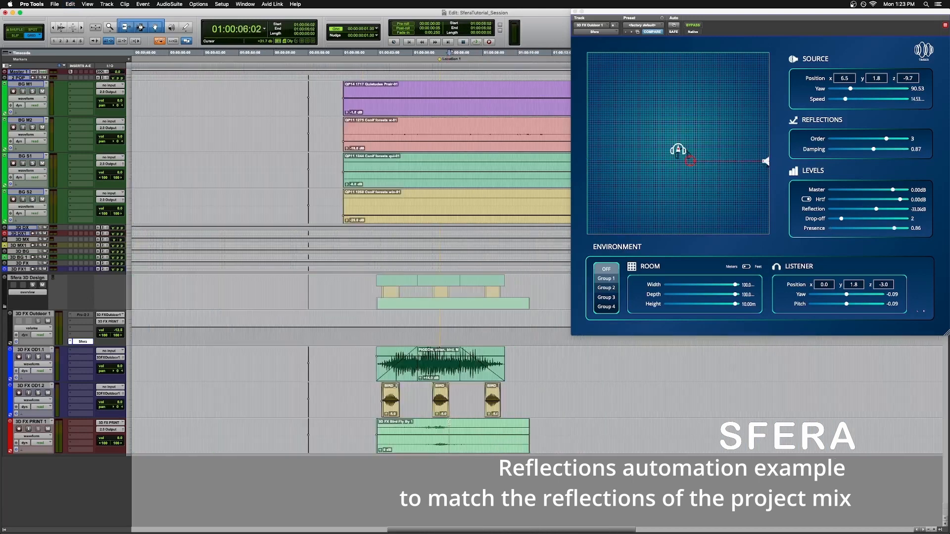
click(370, 426)
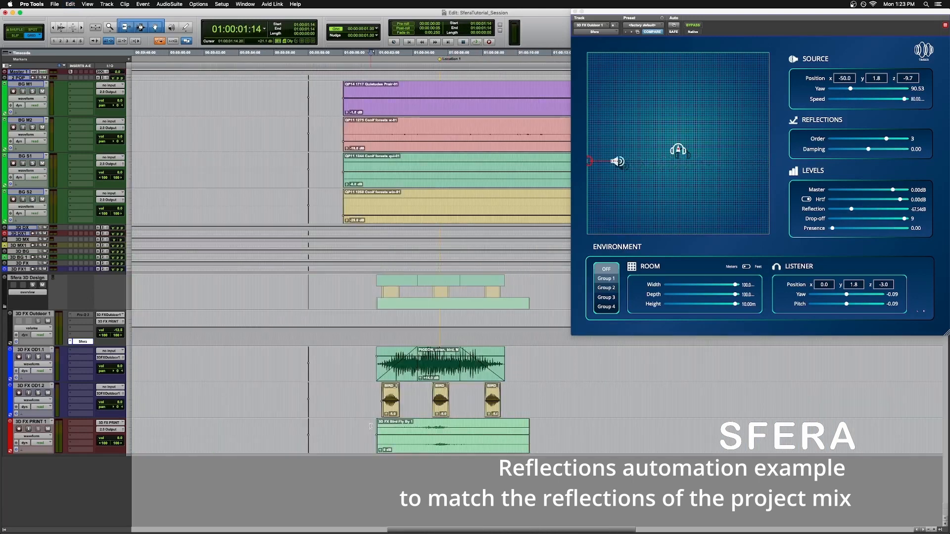
key(space)
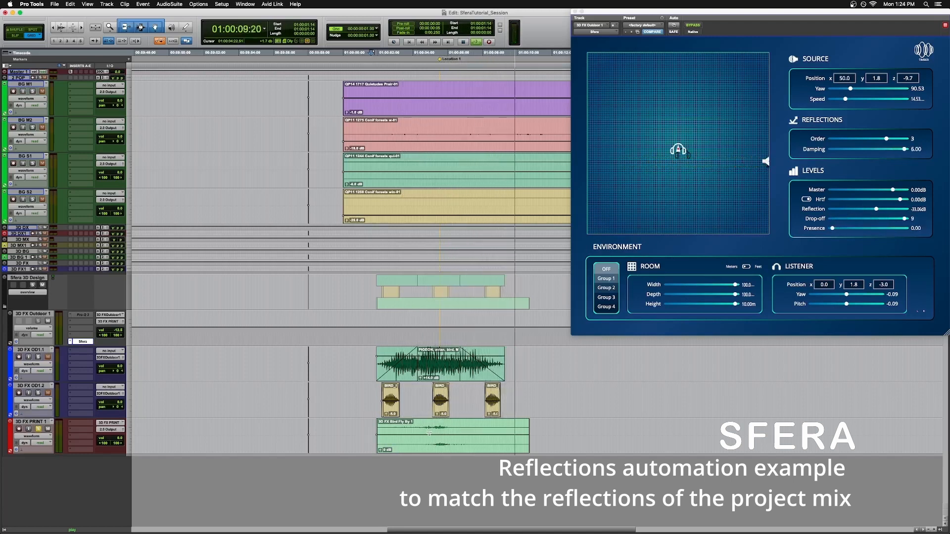
key(space)
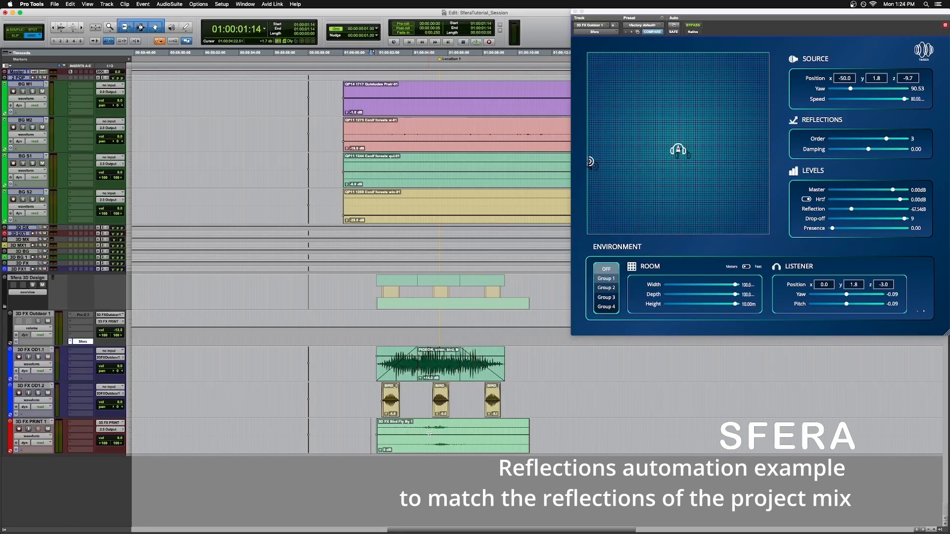
key(space)
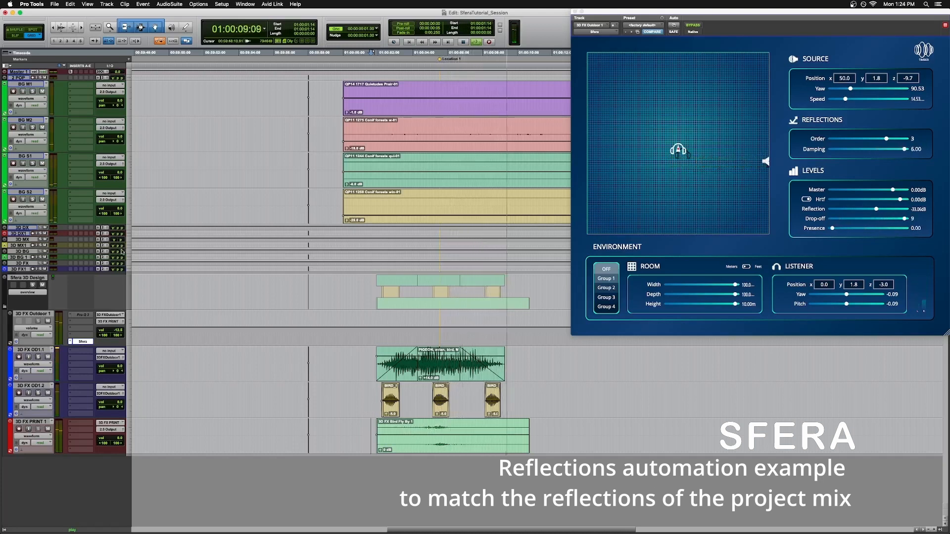
key(space)
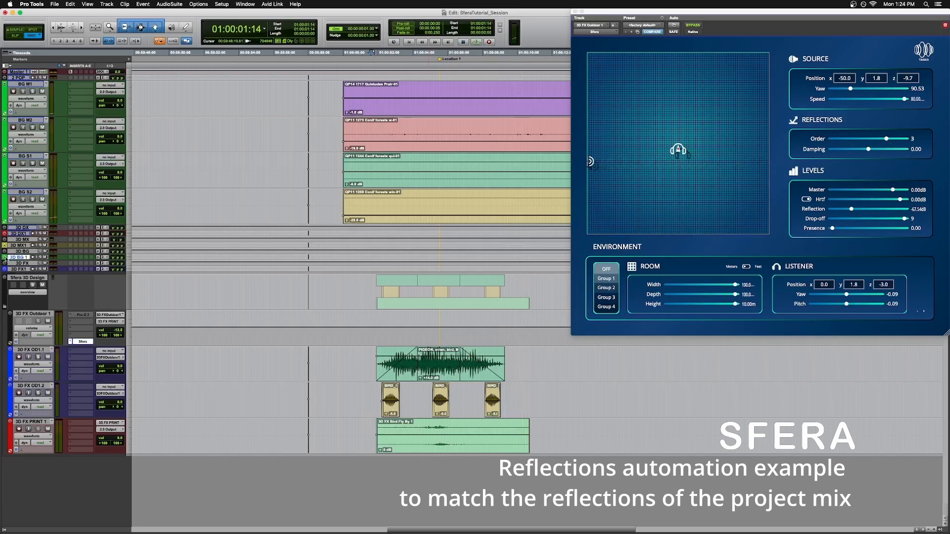
- Set the 3D BG 1 track height to medium and move the 3D FX Bird Fly By 1 clip onto it at the same time position
click(6, 257)
mouse_move(28, 241)
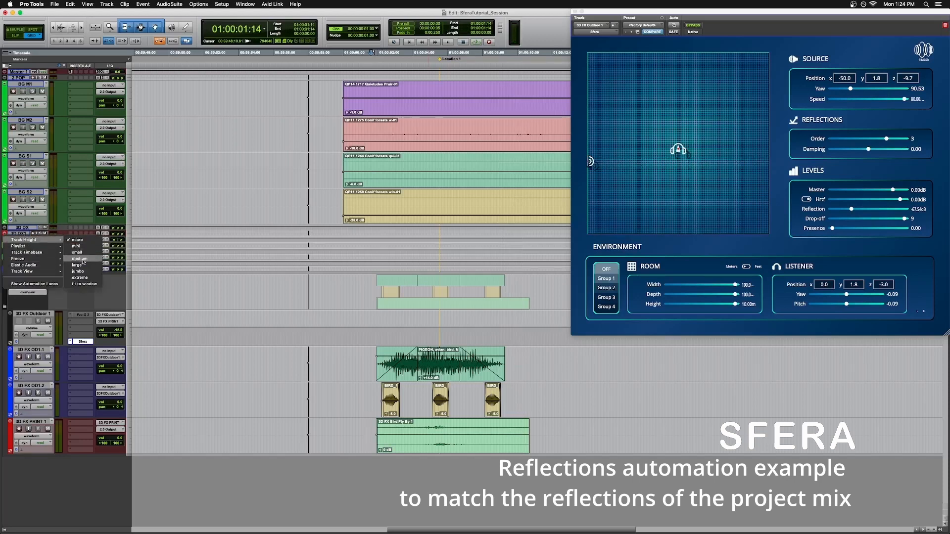
click(82, 253)
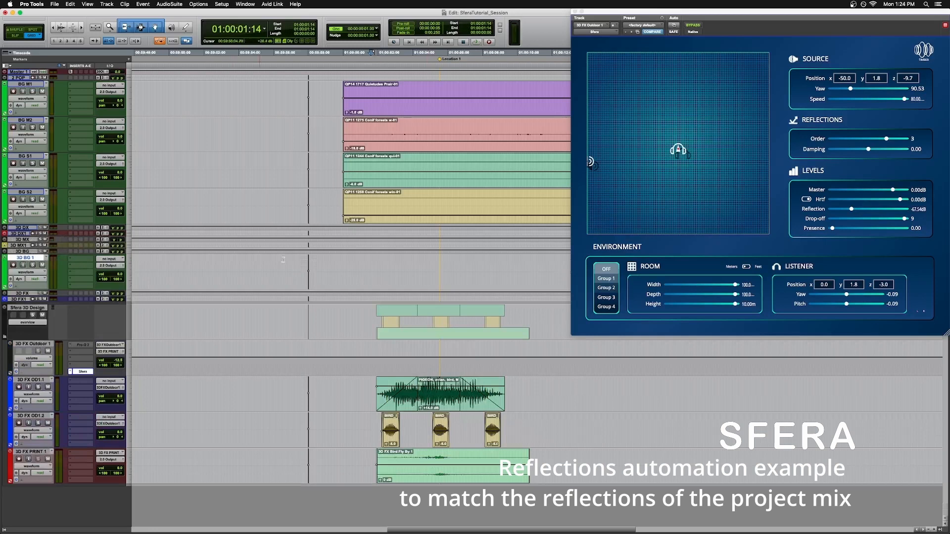
click(438, 477)
key(super+m)
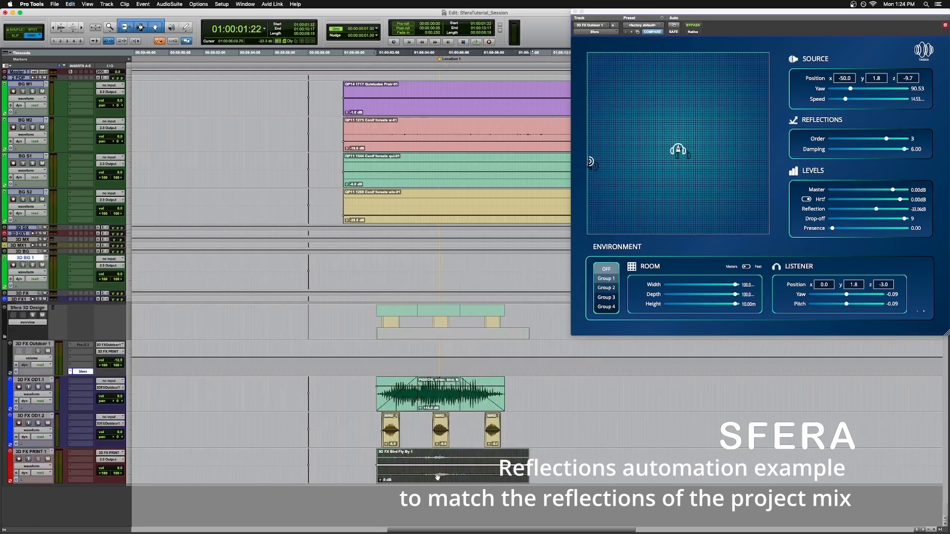
drag(438, 477, 434, 266)
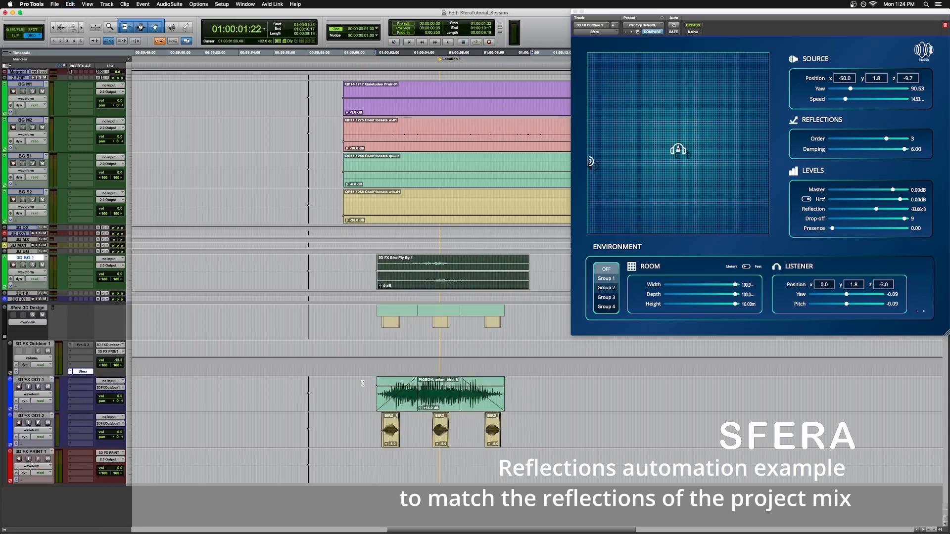
- Mute the pigeon and bird source clips on 3D FX OD1.1 and 3D FX OD1.2
drag(363, 383, 542, 424)
key(super+m)
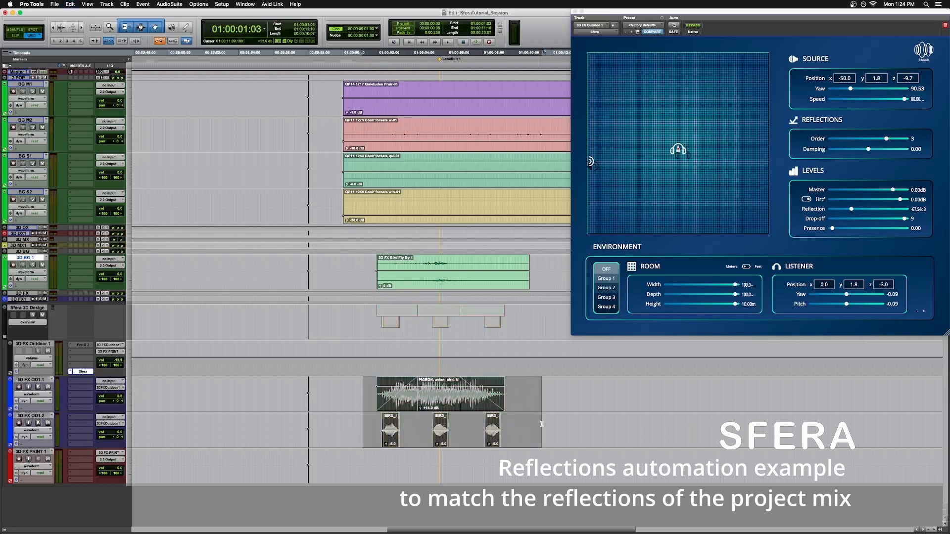
click(322, 385)
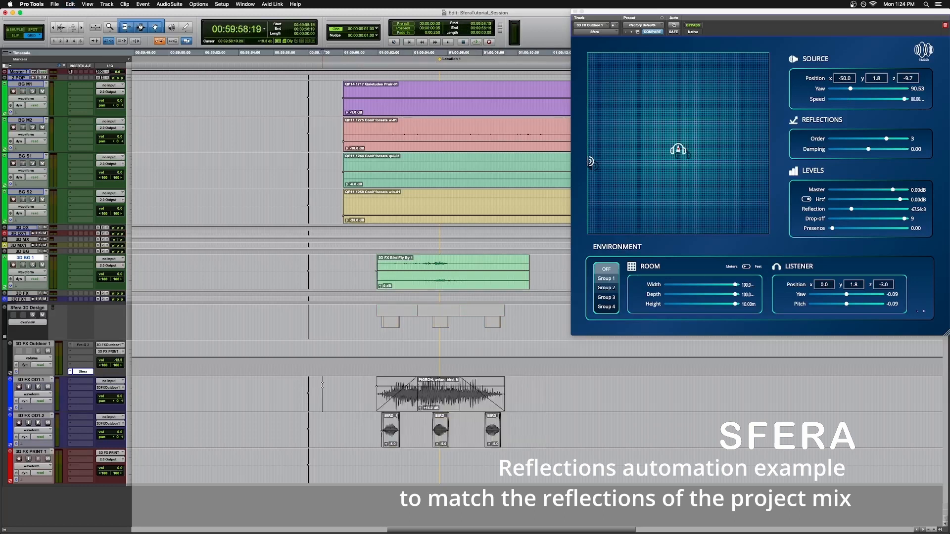
- Make the Sfera insert on 3D FX Outdoor 1 inactive, close its window and play the fly-by clip on 3D BG 1
right_click(83, 374)
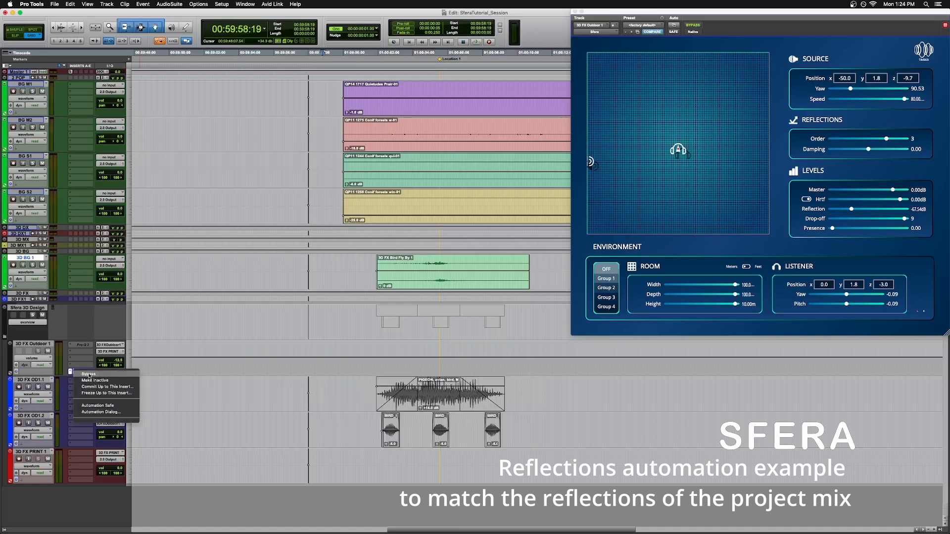
click(92, 380)
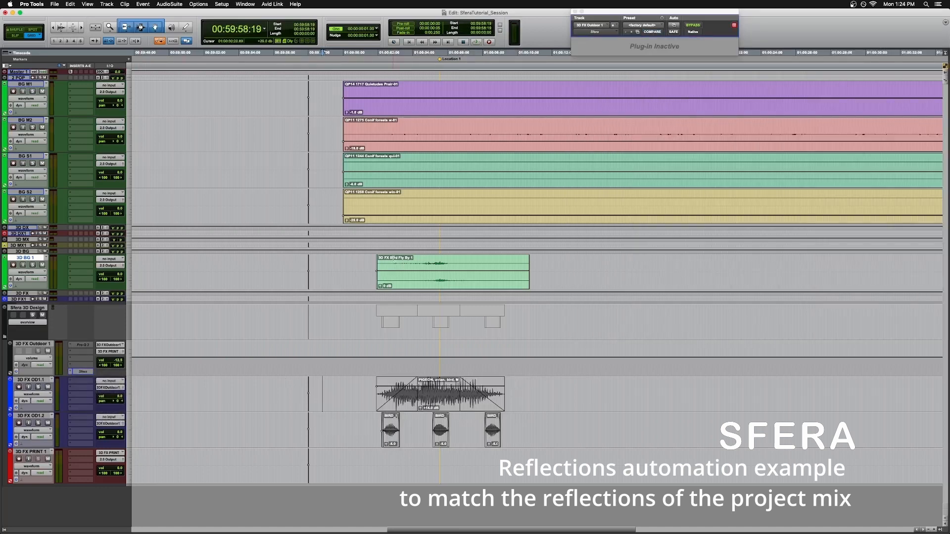
click(393, 259)
click(83, 372)
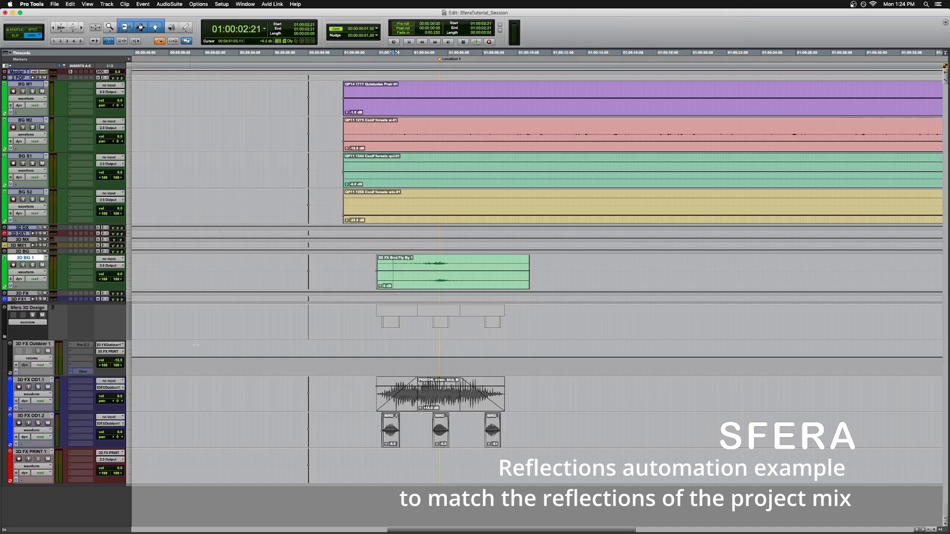
click(417, 289)
key(space)
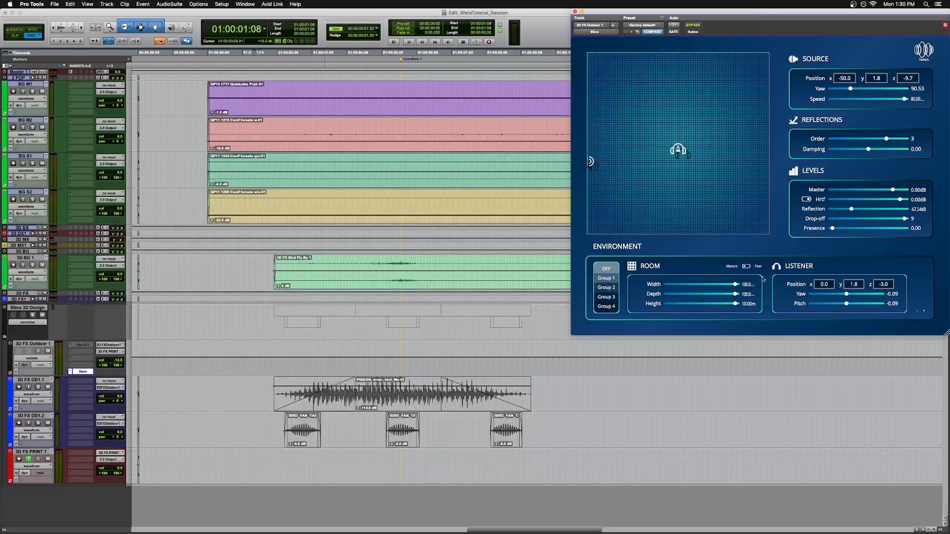
- Reduce the Sfera room's width to 4.21 m and its depth to 4.09 m
drag(736, 285, 670, 295)
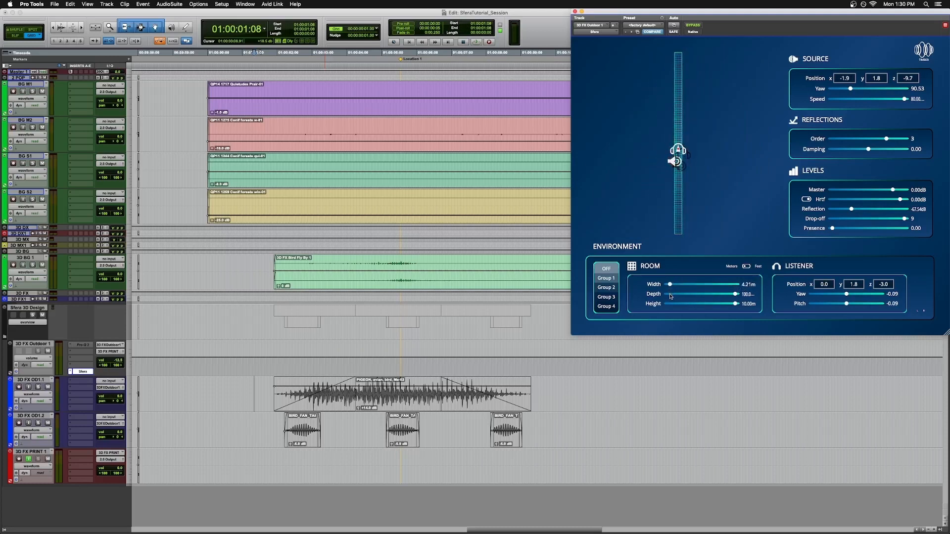
drag(736, 295, 670, 303)
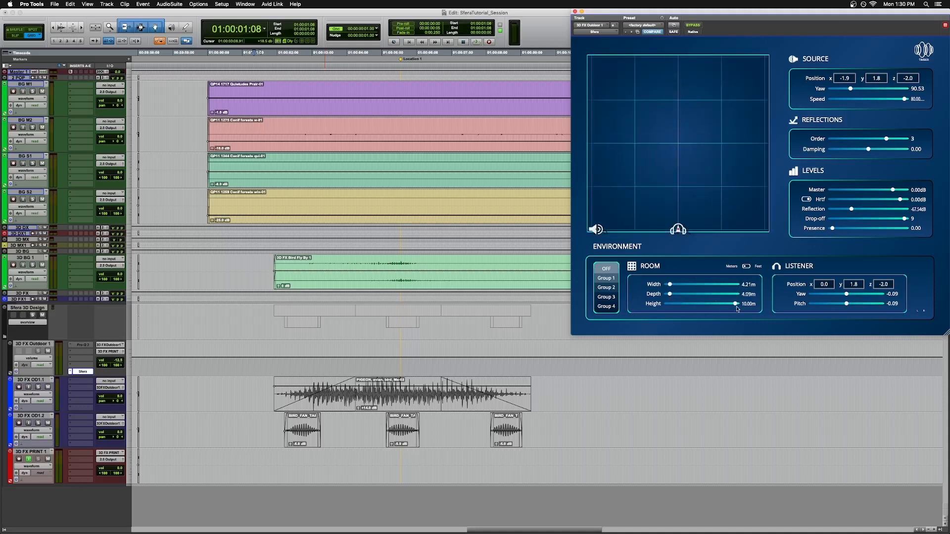